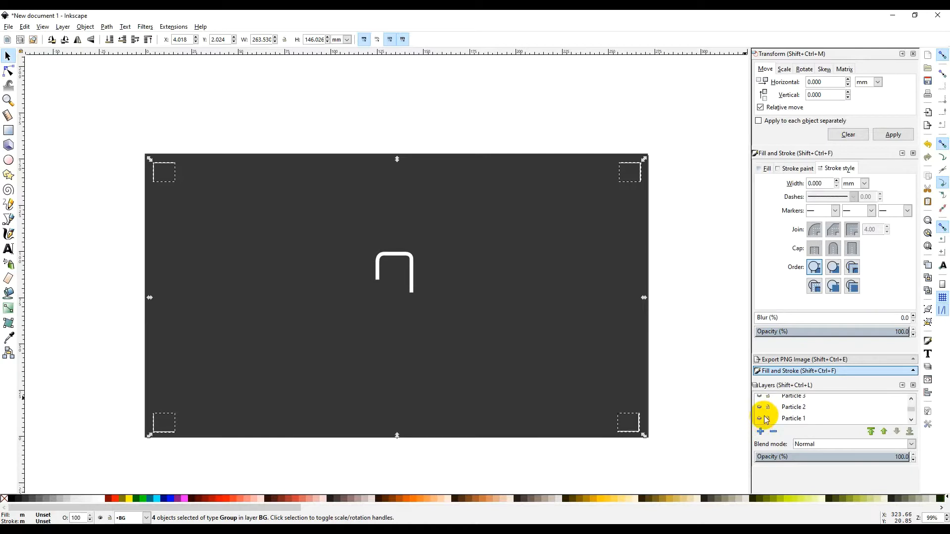
# Hide the Lock_Pin layer and deselect the four corner bracket groups on the BG layer.
pyautogui.click(760, 424)
pyautogui.scroll(-1, 763, 418)
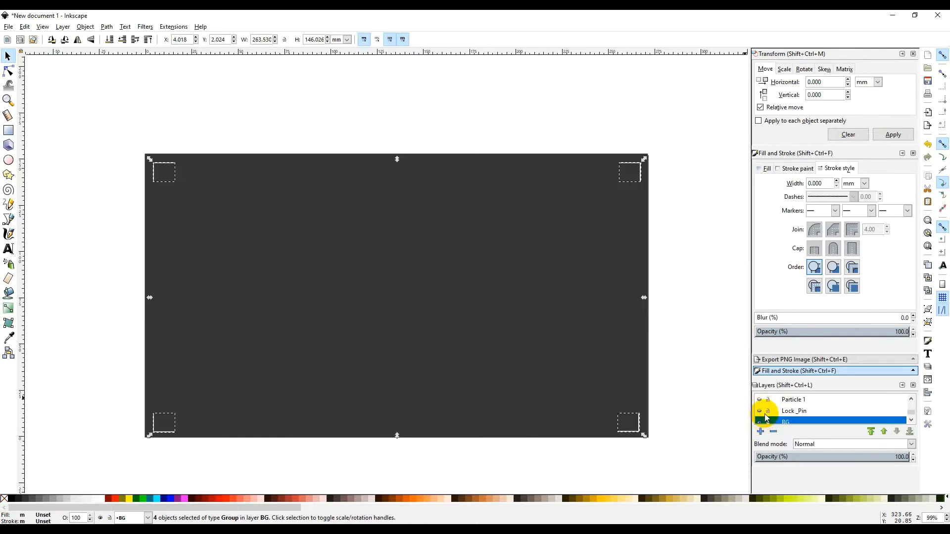
pyautogui.click(682, 435)
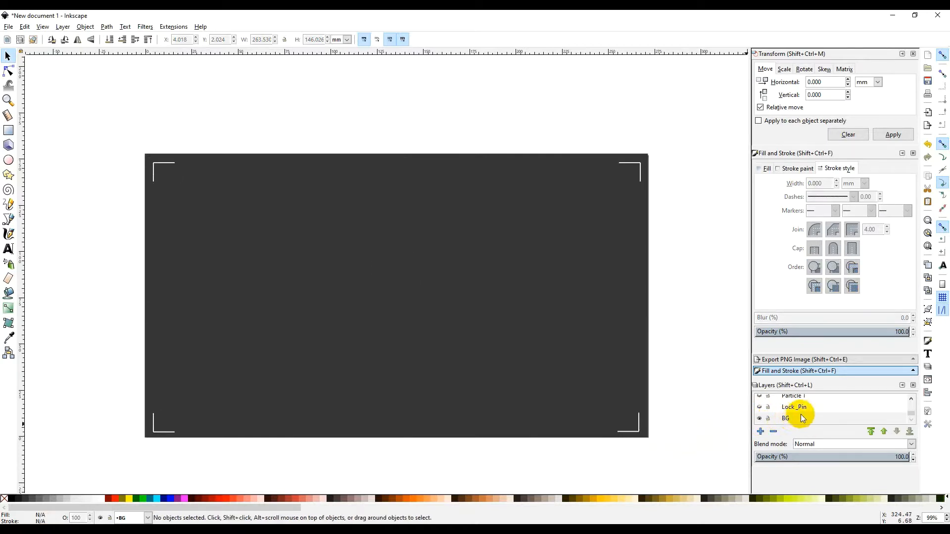
# Start saving the document under a new name and create a Lock_Screen folder inside Point and Click as its location.
pyautogui.click(9, 27)
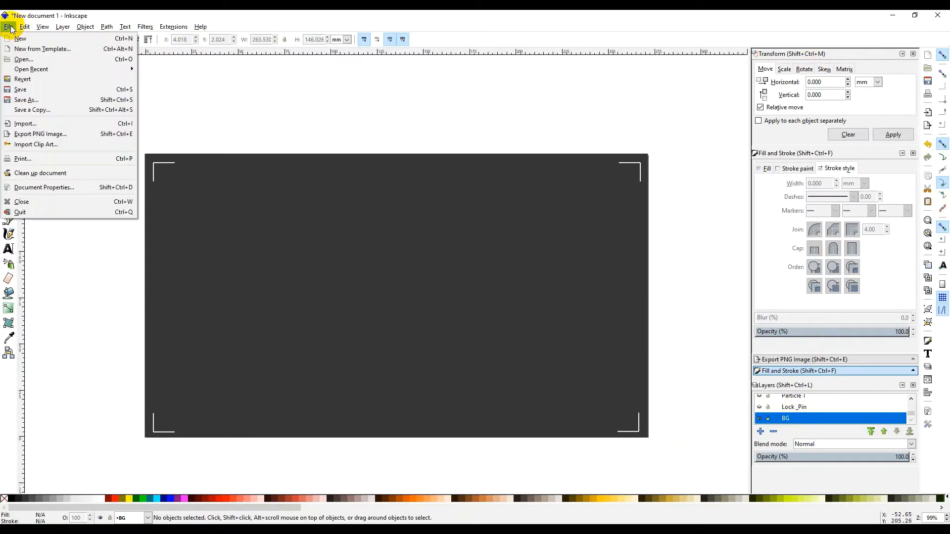
pyautogui.click(37, 98)
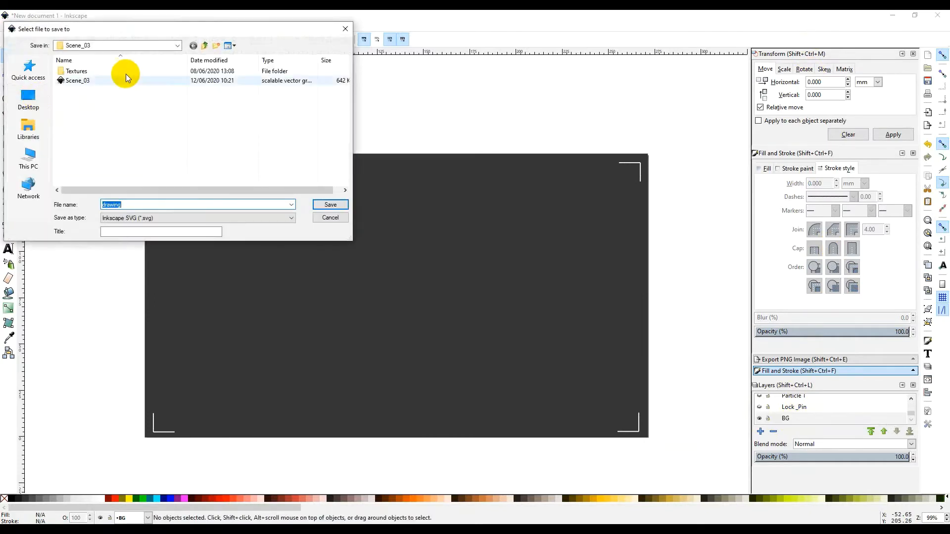
pyautogui.click(206, 47)
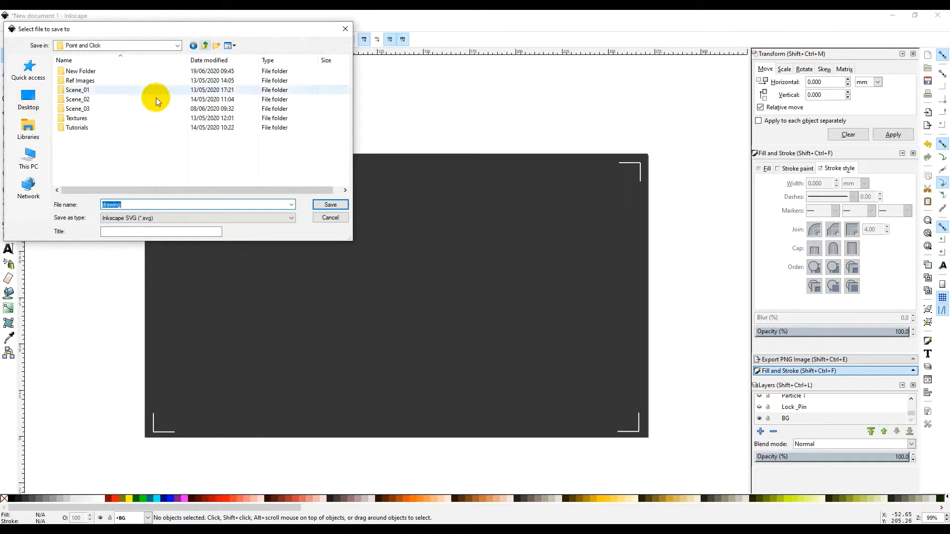
pyautogui.click(216, 48)
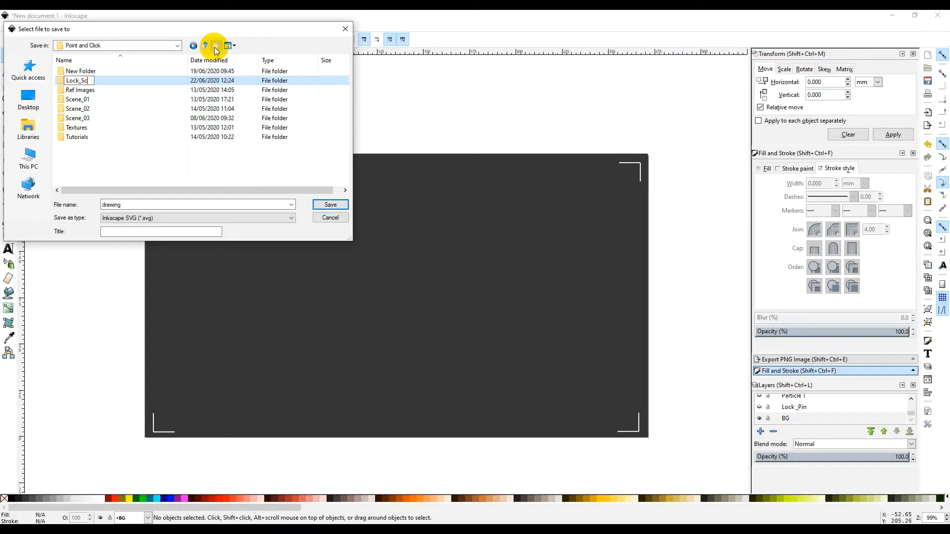
pyautogui.write('Lock_Screen')
pyautogui.press('Return')
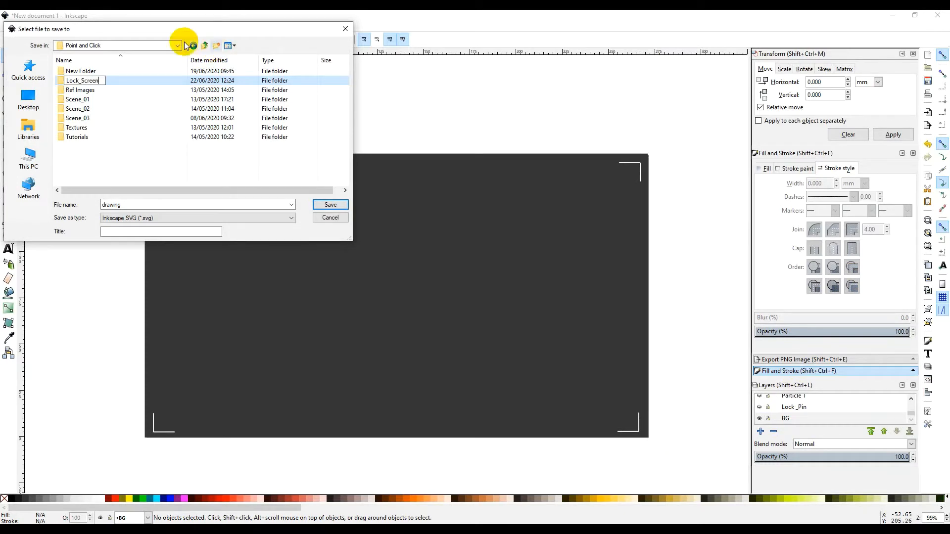
pyautogui.doubleClick(105, 81)
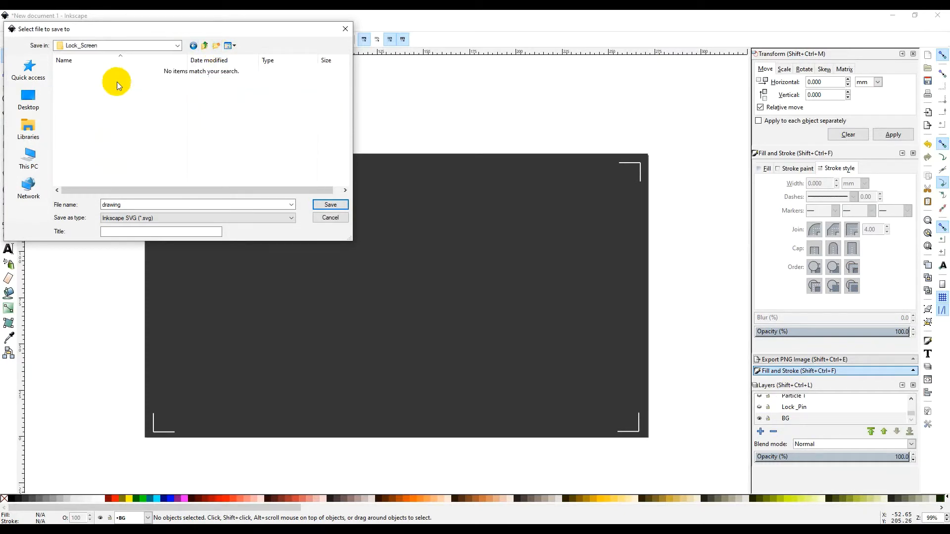
# Save the document as an Inkscape SVG named Lock_Assets in the Lock_Screen folder.
pyautogui.doubleClick(132, 206)
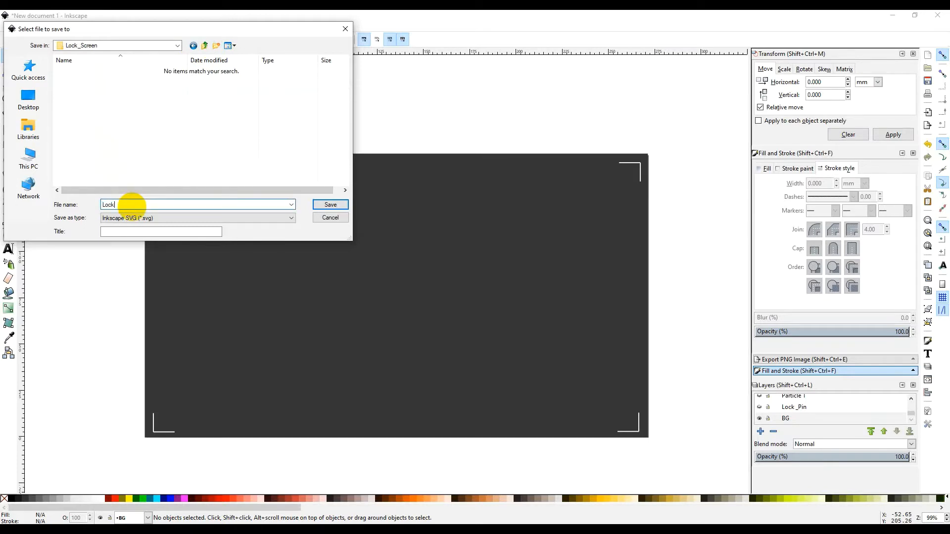
pyautogui.write('Lock_Assets')
pyautogui.press('Return')
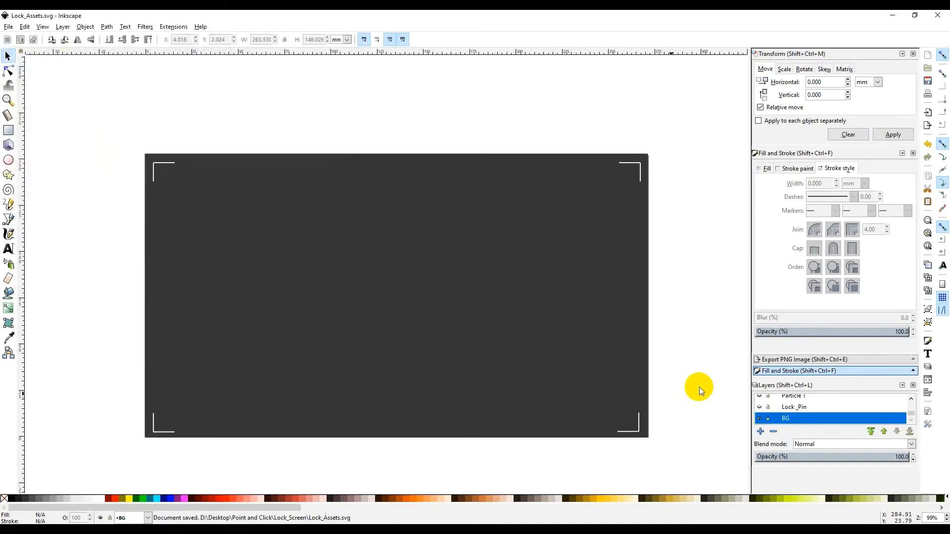
# Open the PNG export settings, try the page as export area, and select all objects on the BG layer.
pyautogui.click(791, 420)
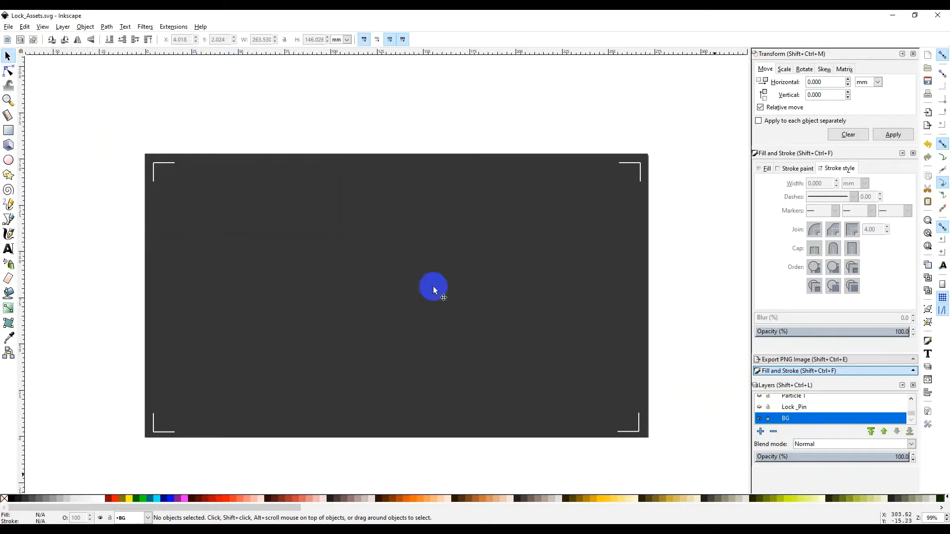
pyautogui.click(8, 27)
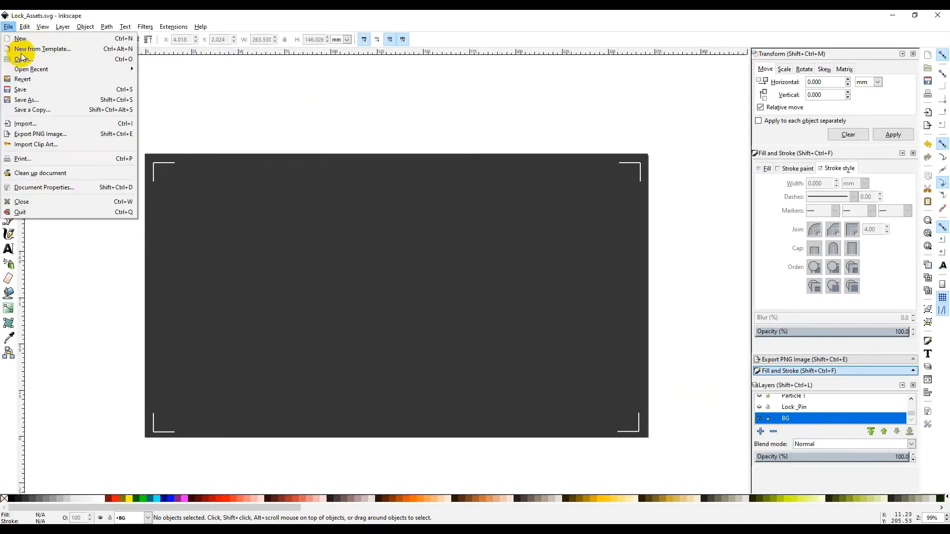
pyautogui.click(76, 132)
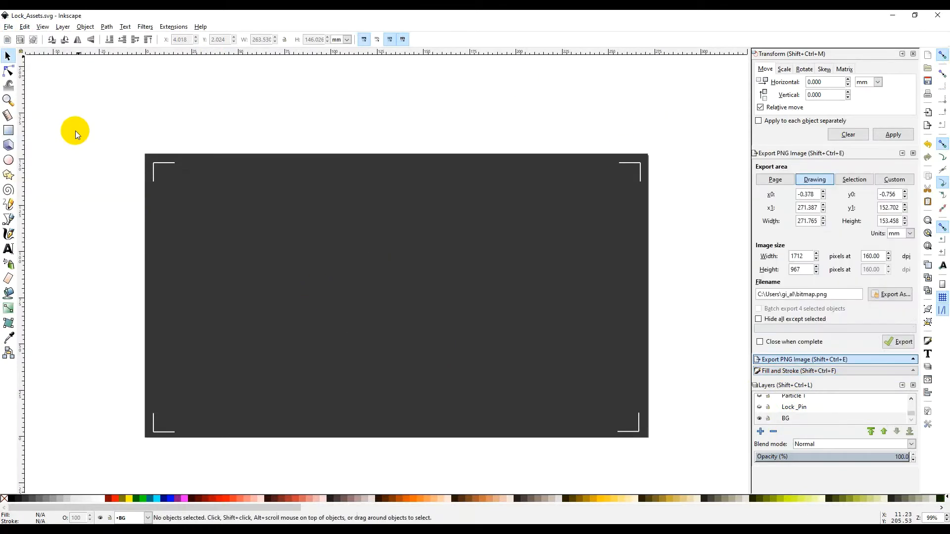
pyautogui.click(785, 183)
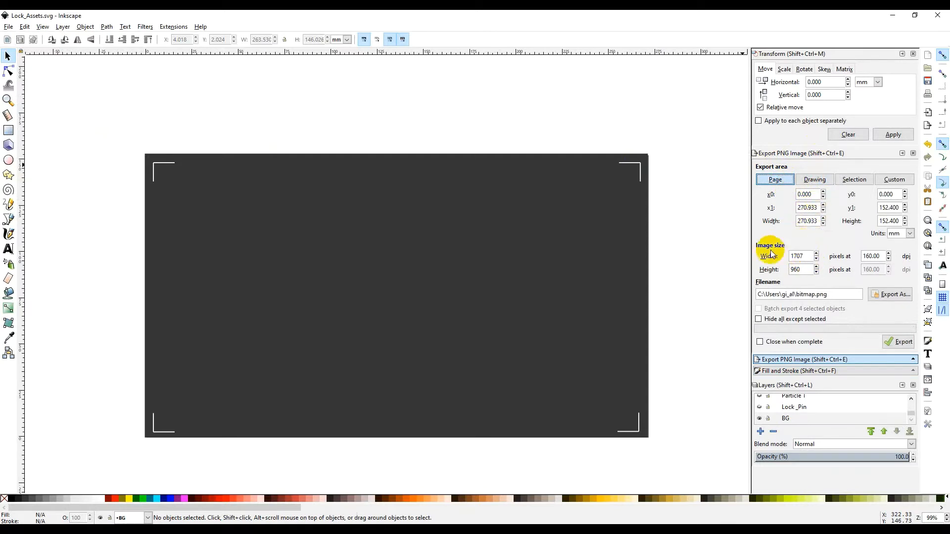
pyautogui.hotkey('ctrl', 'a')
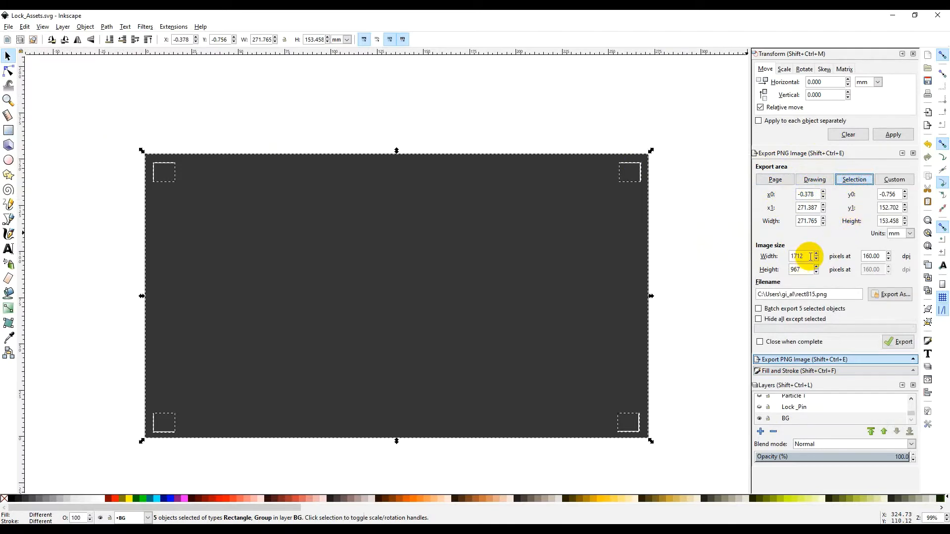
# Look up the custom page size in the document properties.
pyautogui.click(8, 26)
pyautogui.click(74, 186)
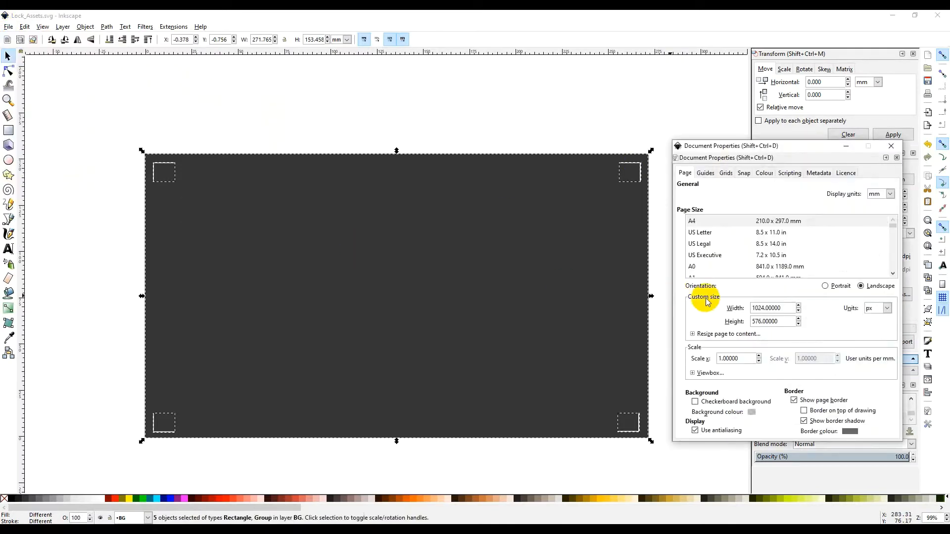
pyautogui.click(891, 146)
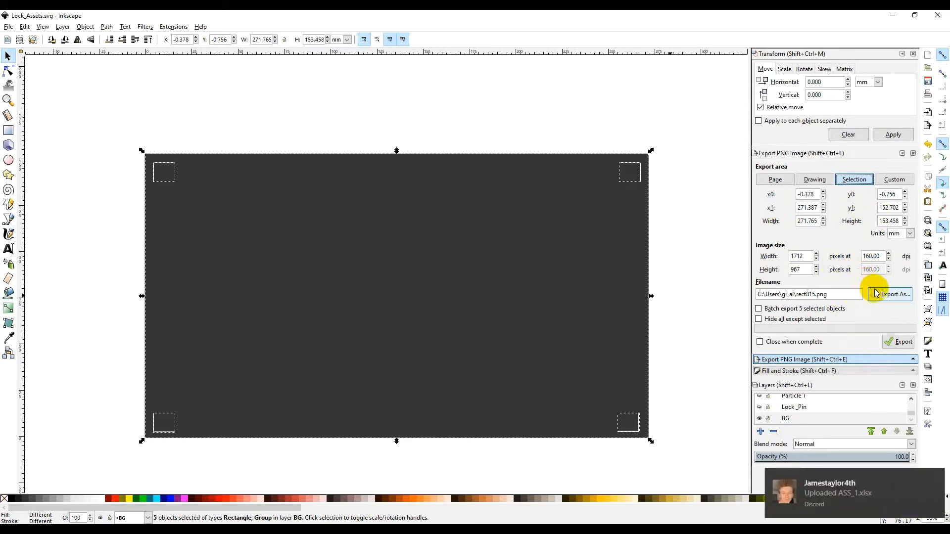
# Reselect all objects on the BG layer and set the PNG export width to 1024 pixels.
pyautogui.click(721, 474)
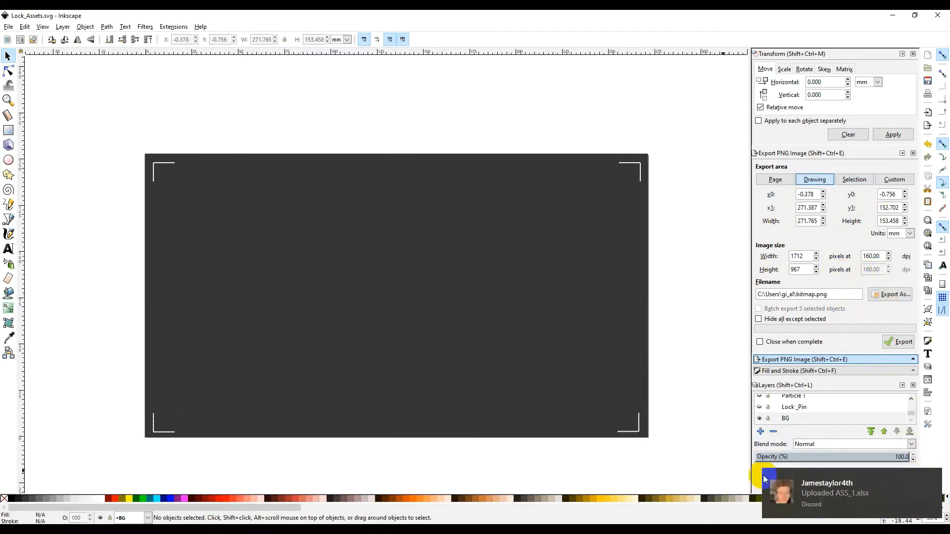
pyautogui.click(931, 478)
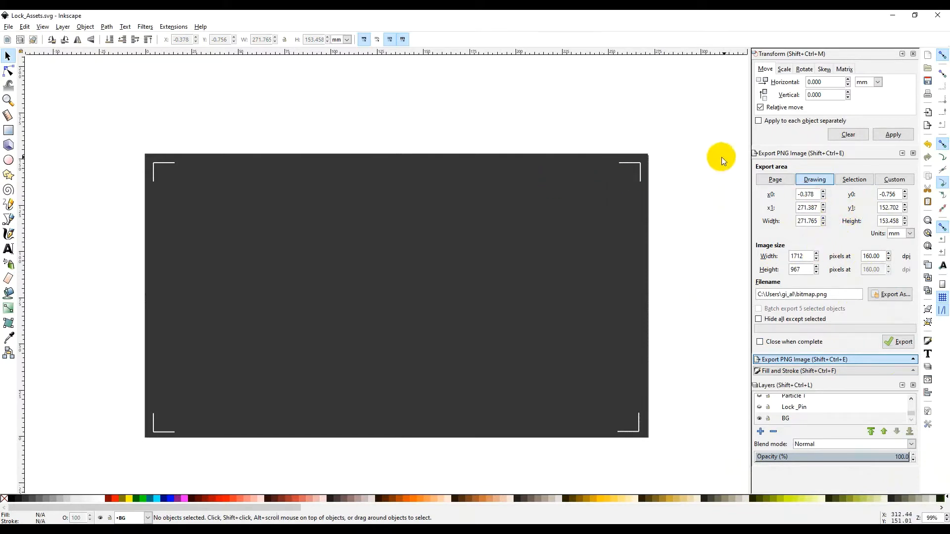
pyautogui.hotkey('ctrl', 'a')
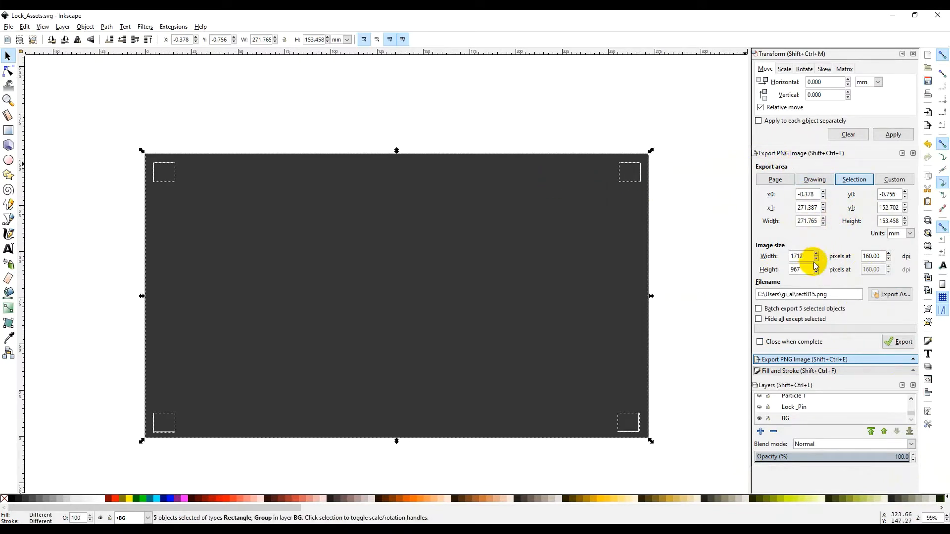
pyautogui.click(873, 256)
pyautogui.write('72')
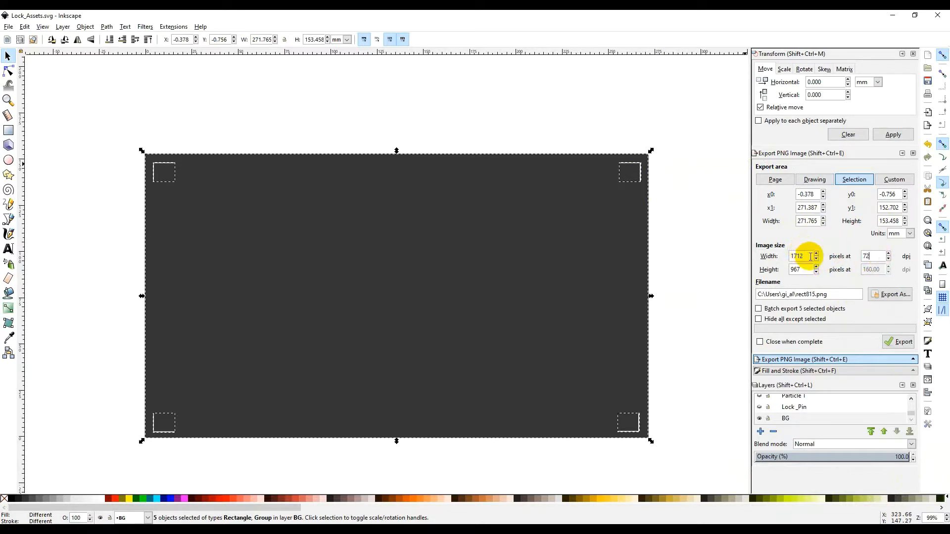
pyautogui.doubleClick(805, 257)
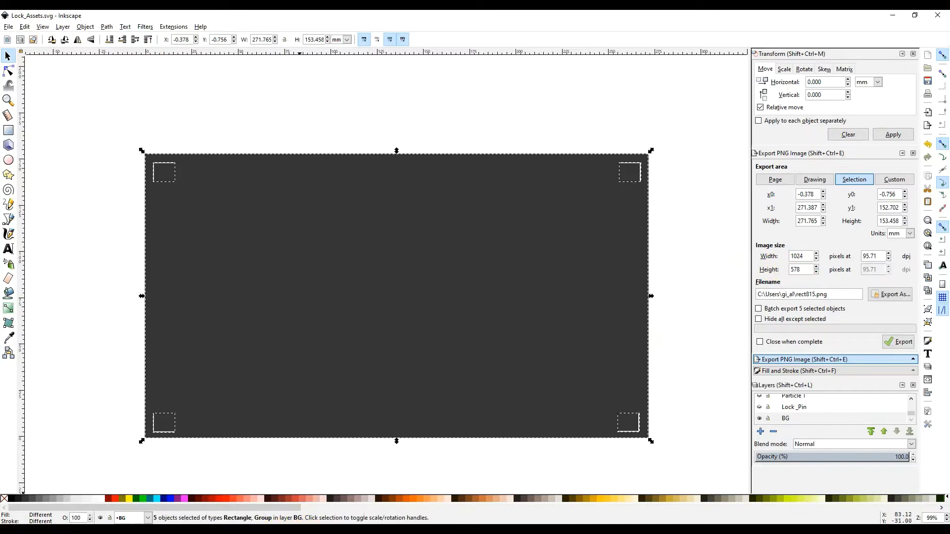
pyautogui.click(279, 524)
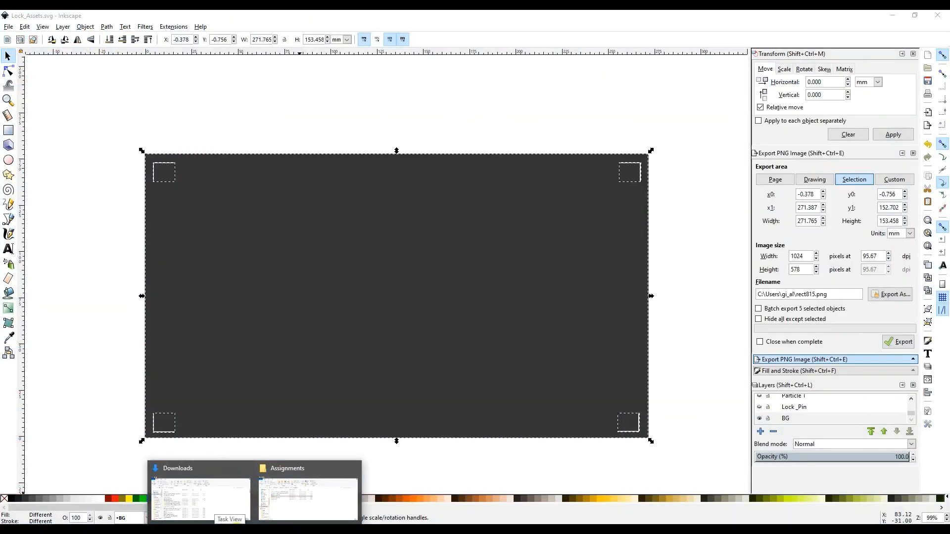
pyautogui.press('super+Tab')
pyautogui.click(102, 117)
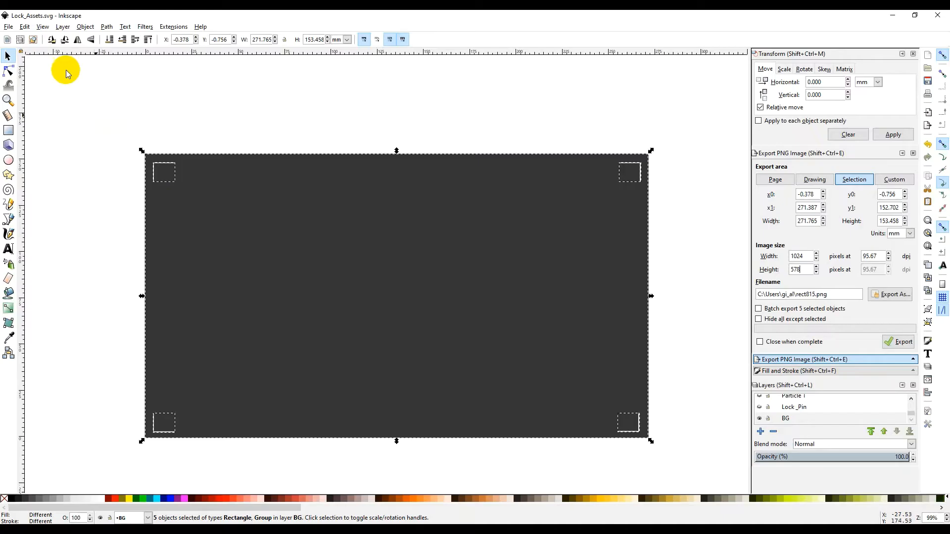
# Reopen the document properties to compare the page's pixel dimensions with the export image size.
pyautogui.click(9, 27)
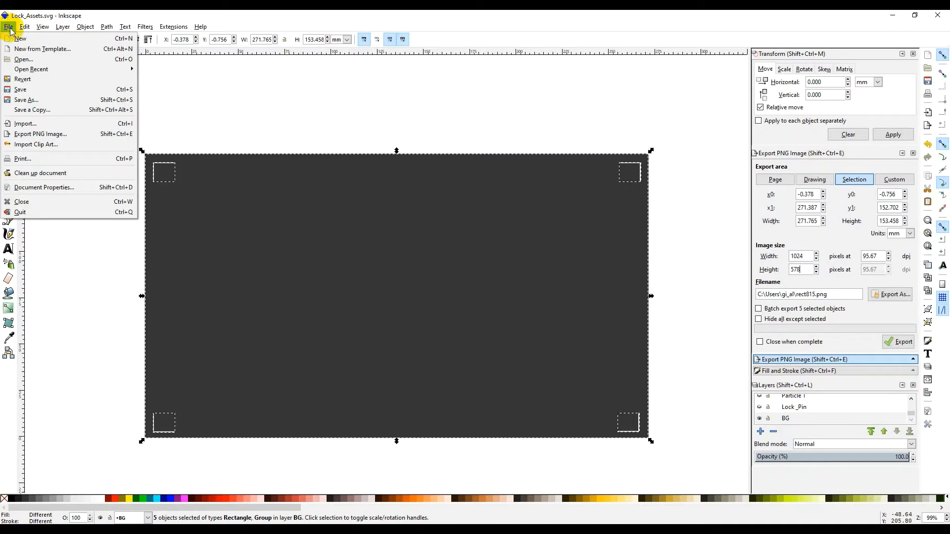
pyautogui.click(70, 133)
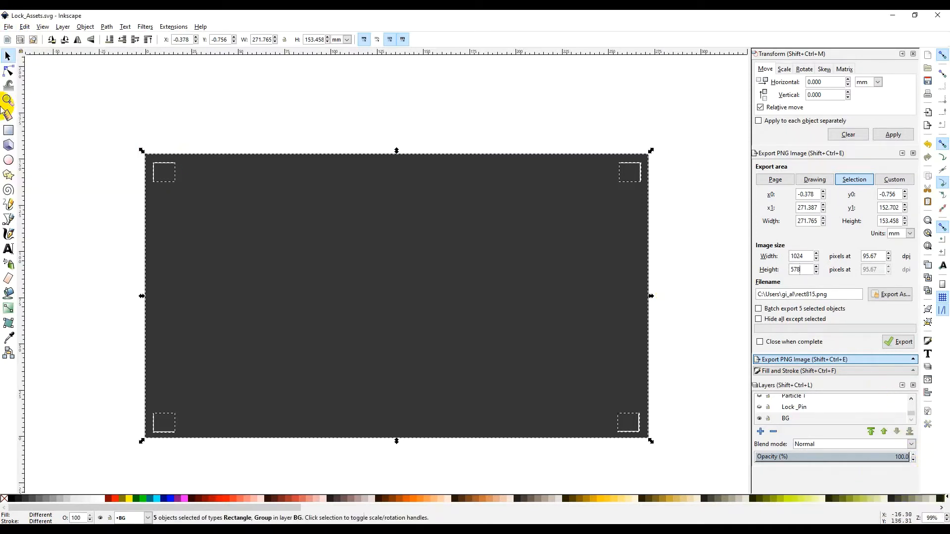
pyautogui.click(14, 30)
pyautogui.click(68, 191)
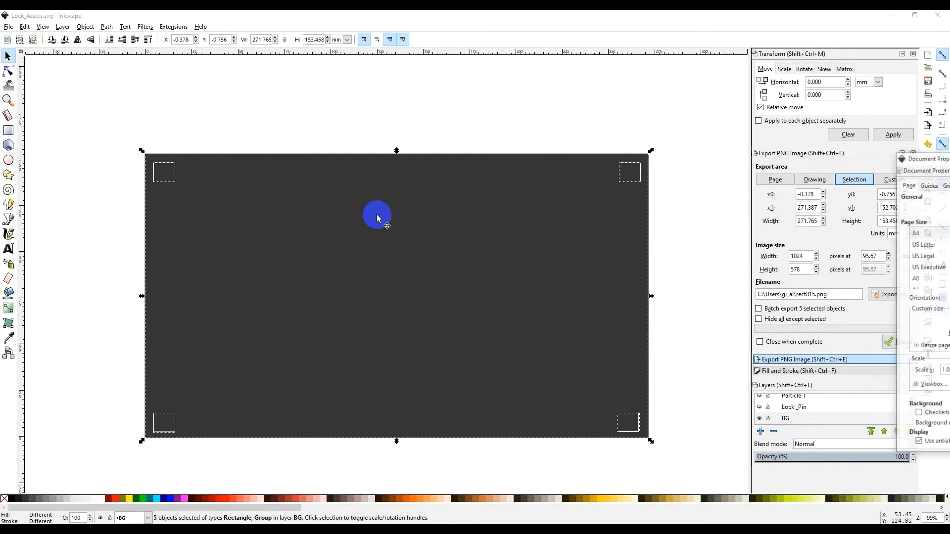
pyautogui.moveTo(922, 157); pyautogui.dragTo(479, 192)
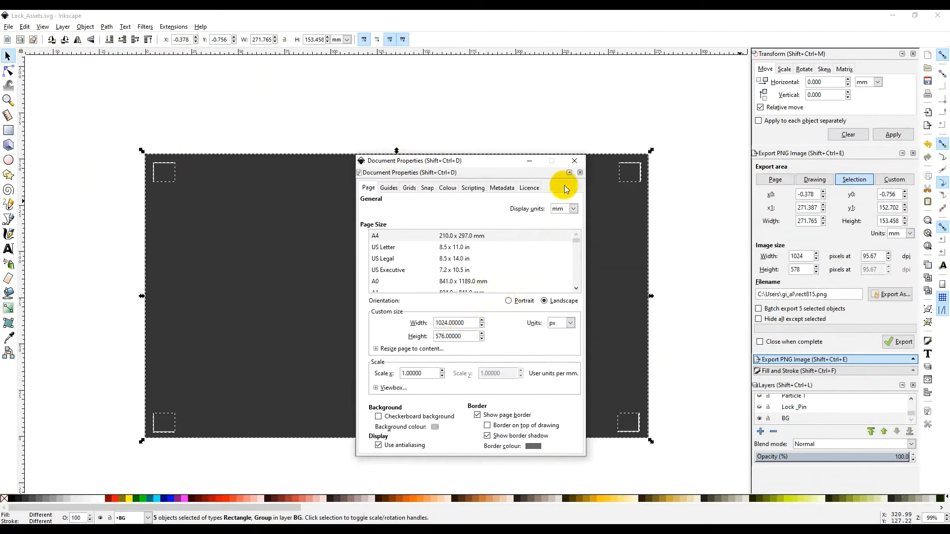
pyautogui.click(574, 164)
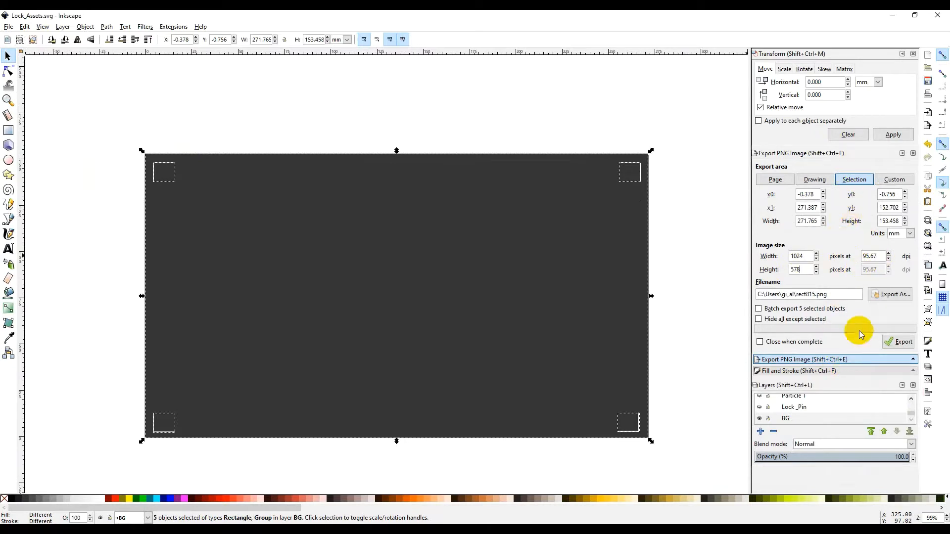
# Choose the Lock_Screen folder inside Desktop's Point and Click folder as the PNG export location.
pyautogui.click(896, 297)
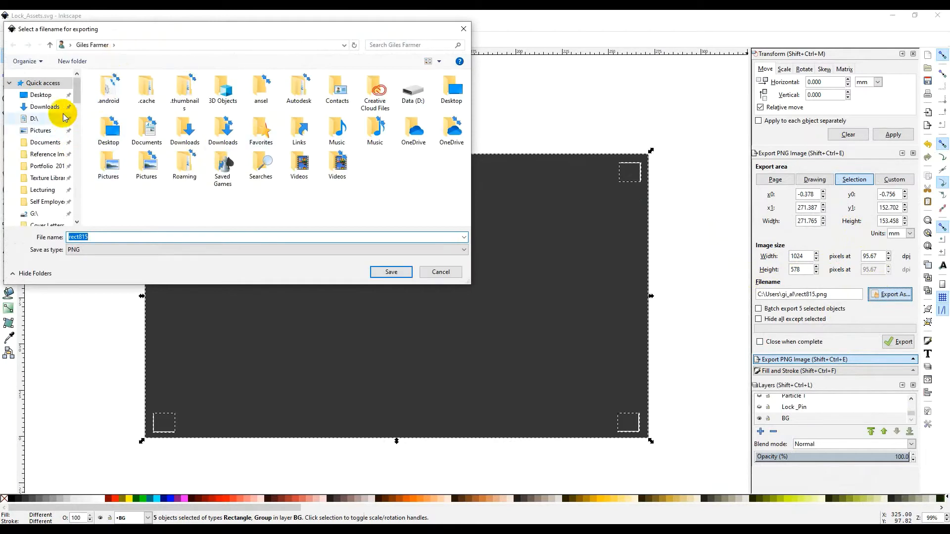
pyautogui.click(41, 95)
pyautogui.click(134, 124)
pyautogui.doubleClick(136, 127)
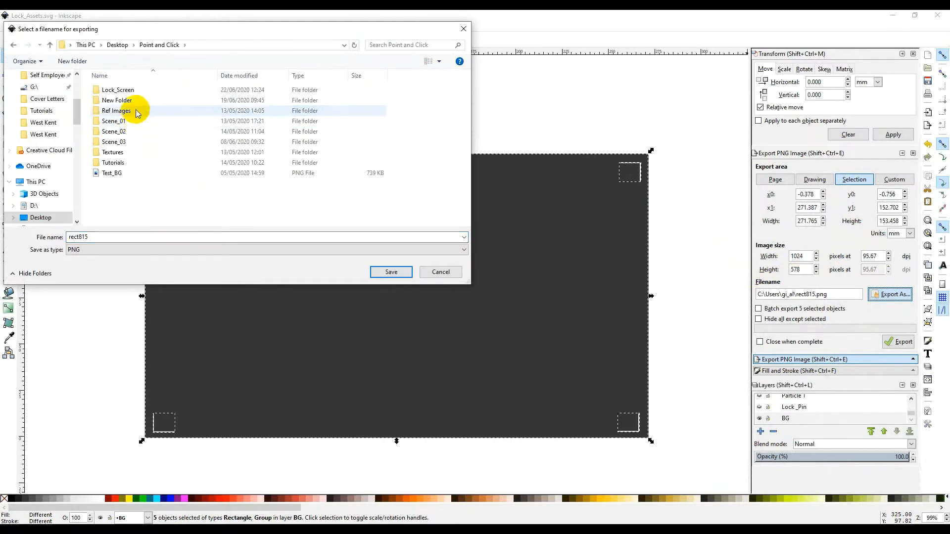
pyautogui.doubleClick(156, 93)
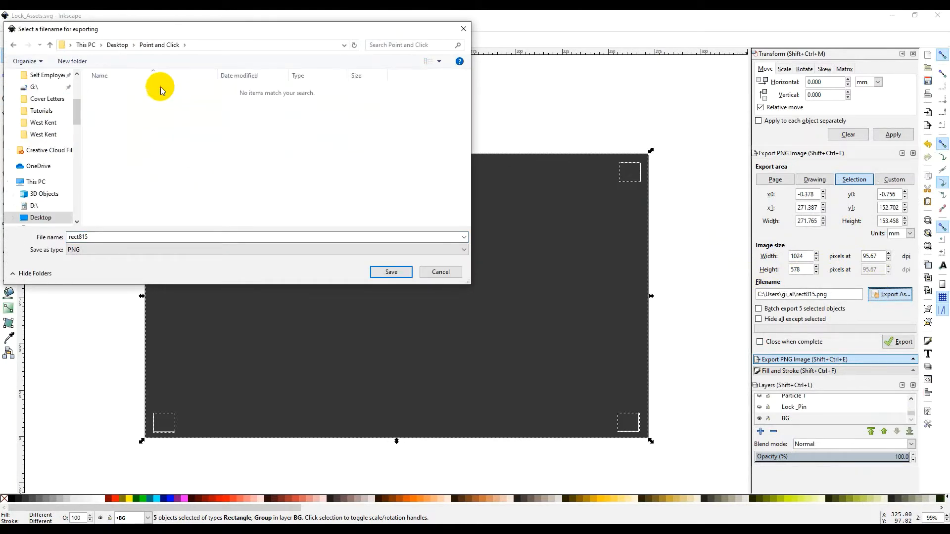
# Name the PNG file 01_Lockdown and export the selected background objects.
pyautogui.write('_01_')
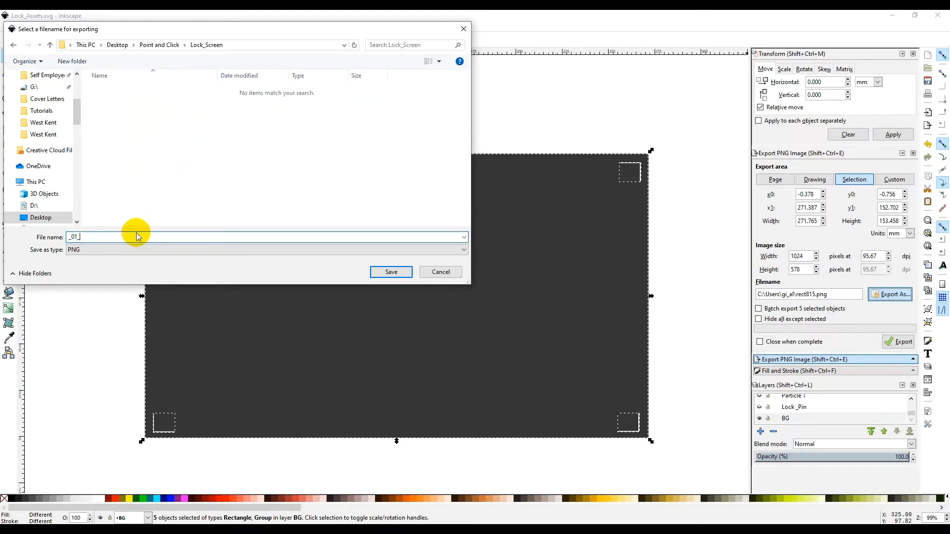
pyautogui.press('BackSpace')
pyautogui.write('01_Lockdown')
pyautogui.press('Return')
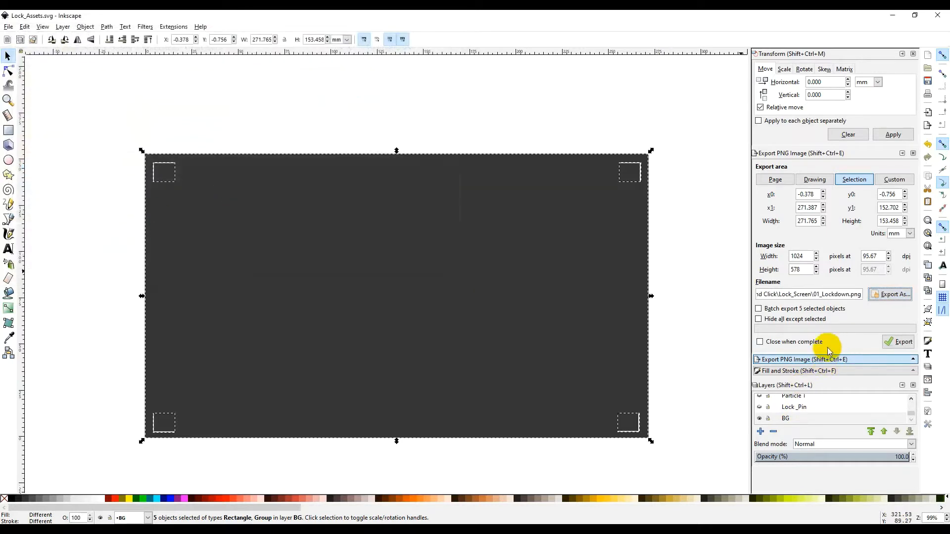
pyautogui.click(894, 344)
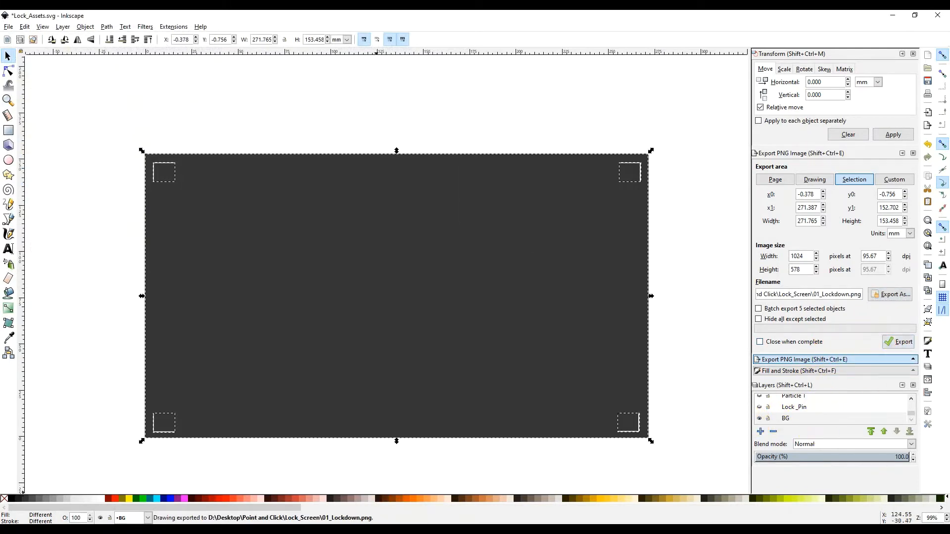
# Open the exported 01_Lockdown image from Desktop's Point and Click\Lock_Screen folder in File Explorer to check it, and return to Inkscape.
pyautogui.moveTo(250, 524)
pyautogui.click(198, 460)
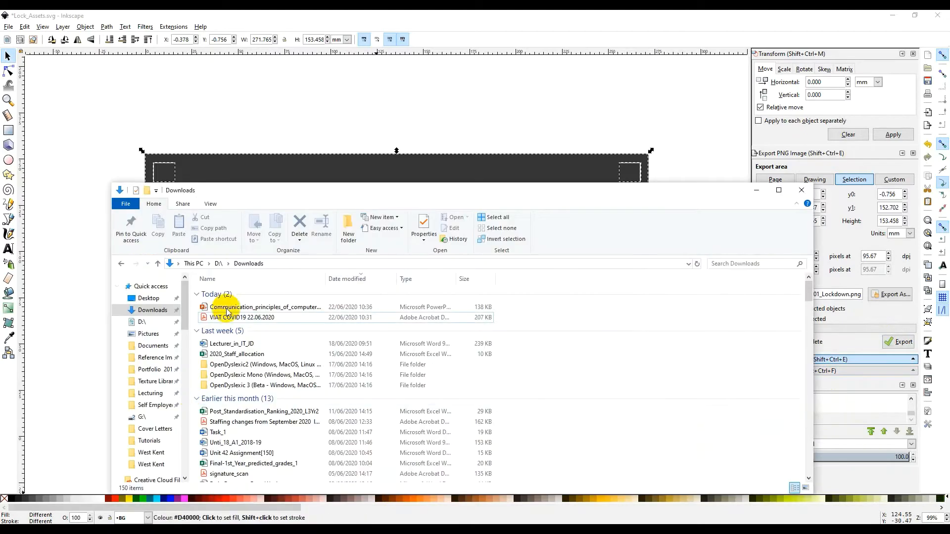
pyautogui.click(151, 302)
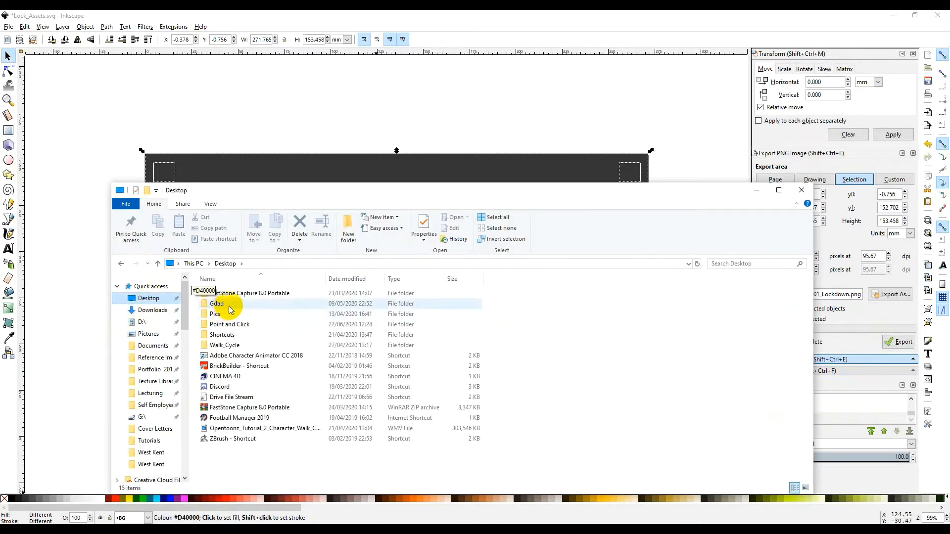
pyautogui.doubleClick(239, 321)
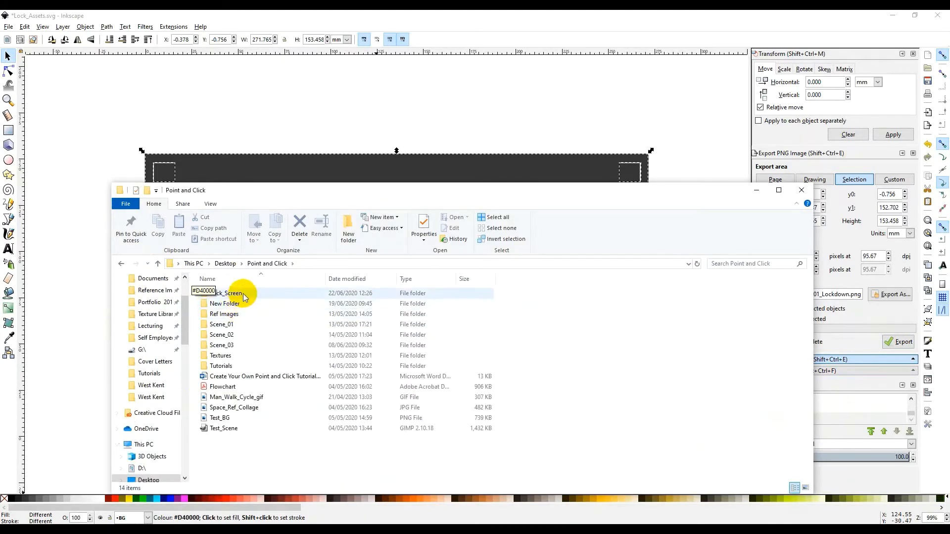
pyautogui.doubleClick(239, 299)
pyautogui.doubleClick(241, 323)
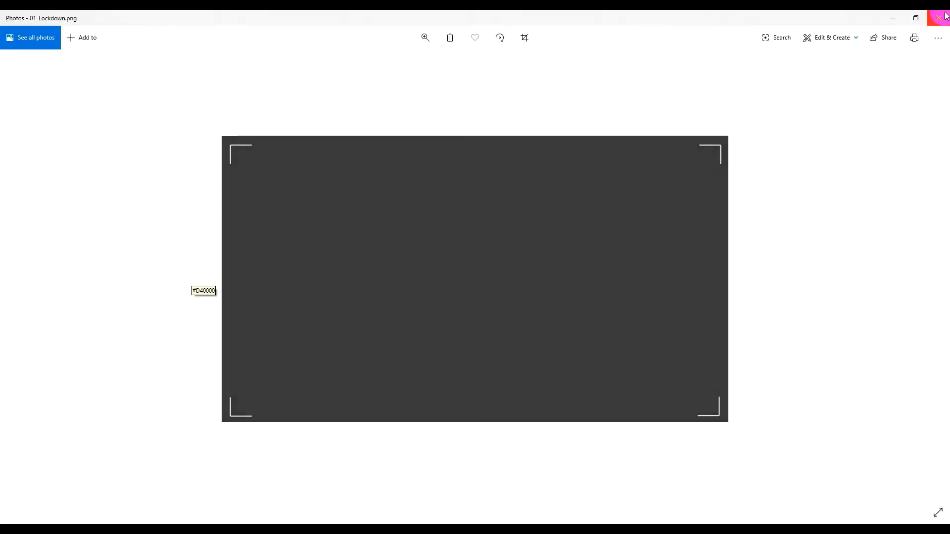
pyautogui.click(943, 17)
pyautogui.click(218, 322)
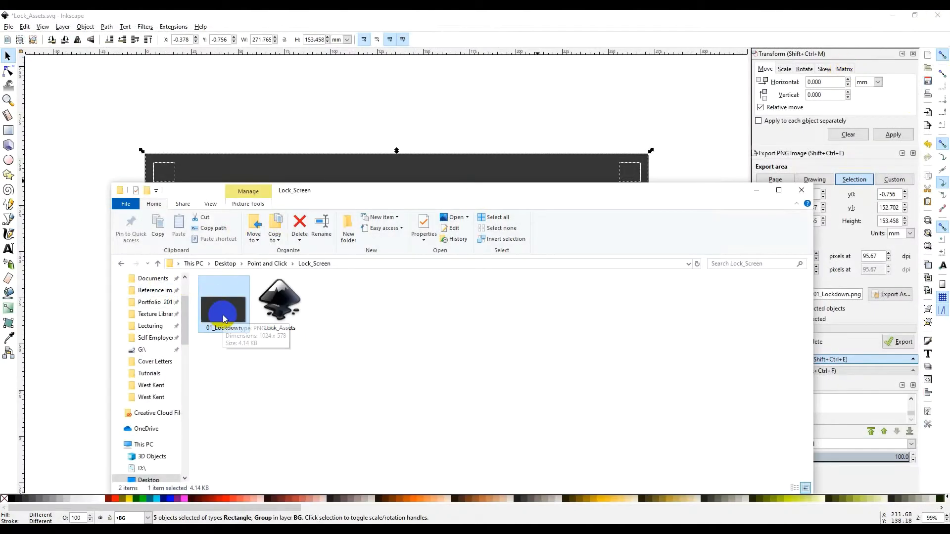
pyautogui.click(756, 190)
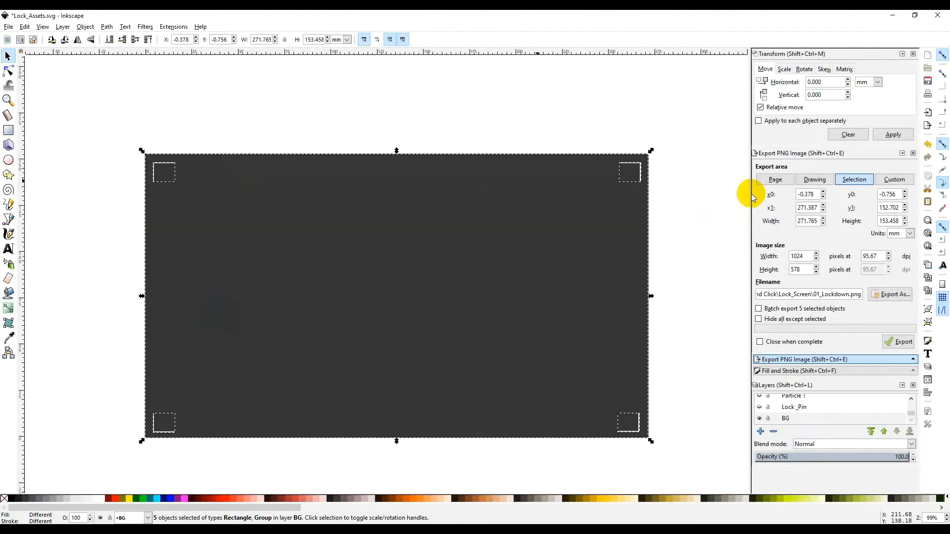
# Hide the BG layer and select everything on the Lock_Pin layer for PNG export.
pyautogui.click(760, 420)
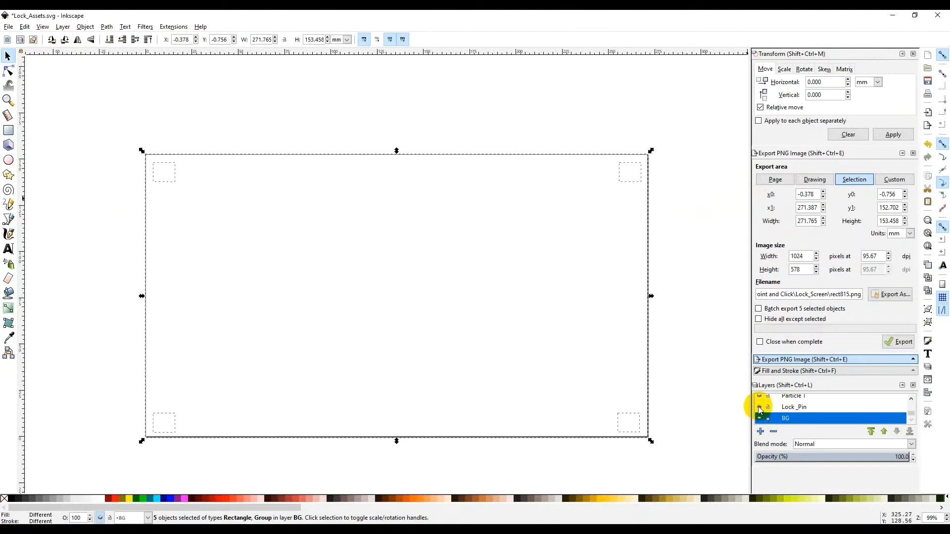
pyautogui.click(670, 350)
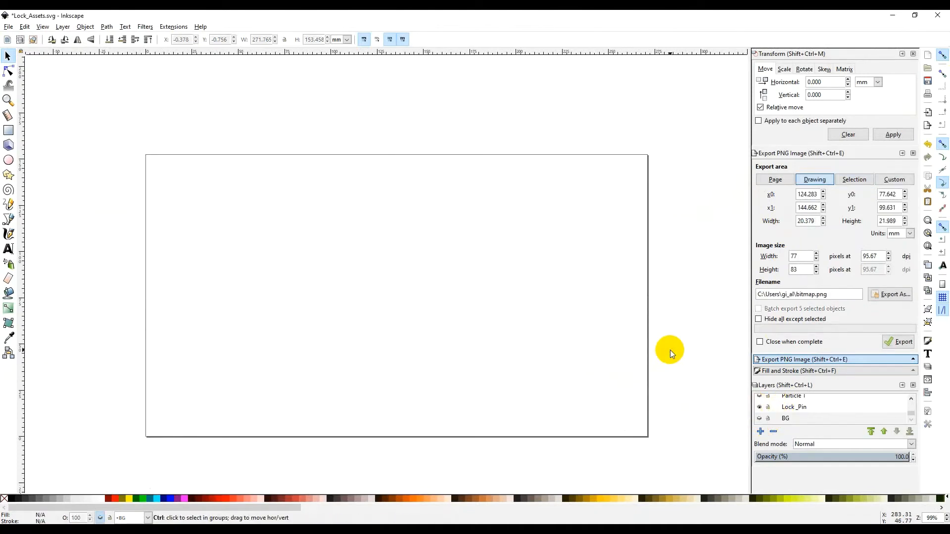
pyautogui.click(9, 27)
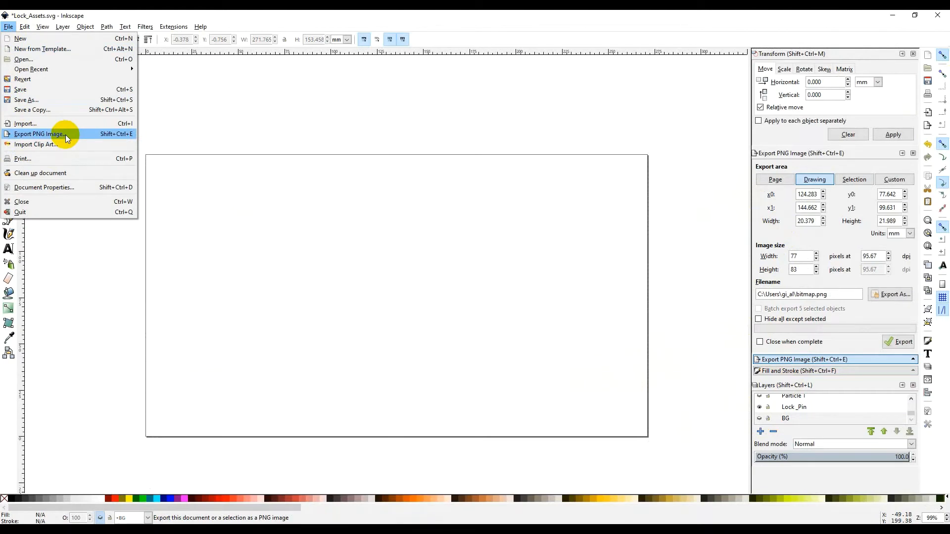
pyautogui.click(654, 355)
pyautogui.click(804, 409)
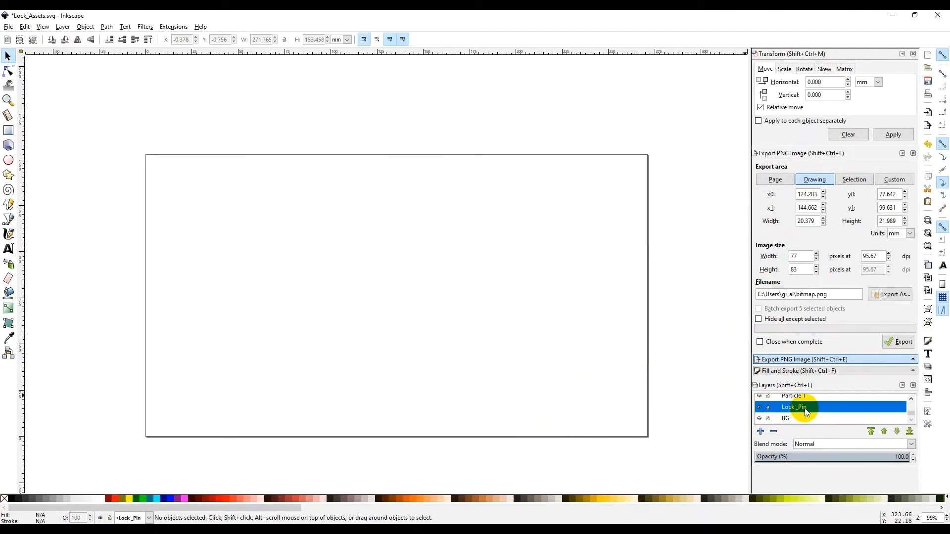
pyautogui.hotkey('ctrl', 'a')
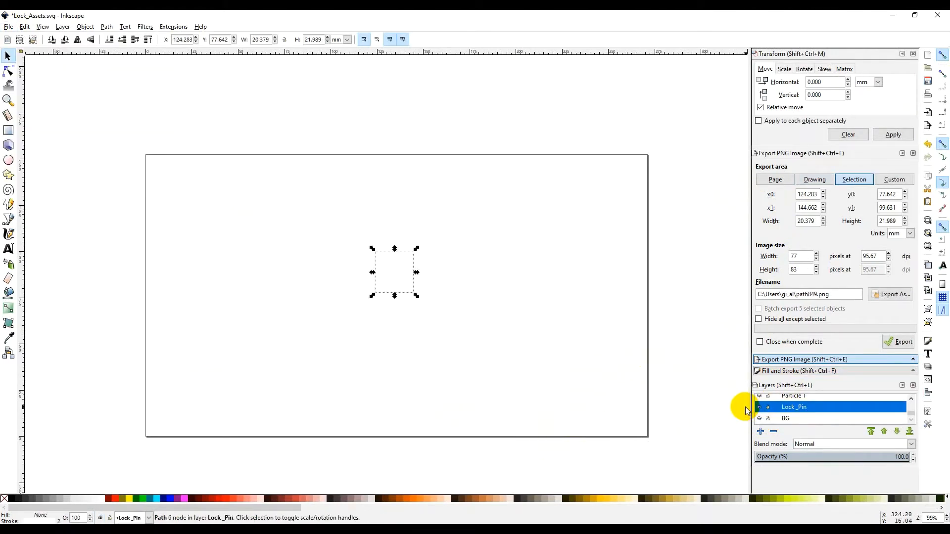
pyautogui.click(11, 28)
pyautogui.click(47, 133)
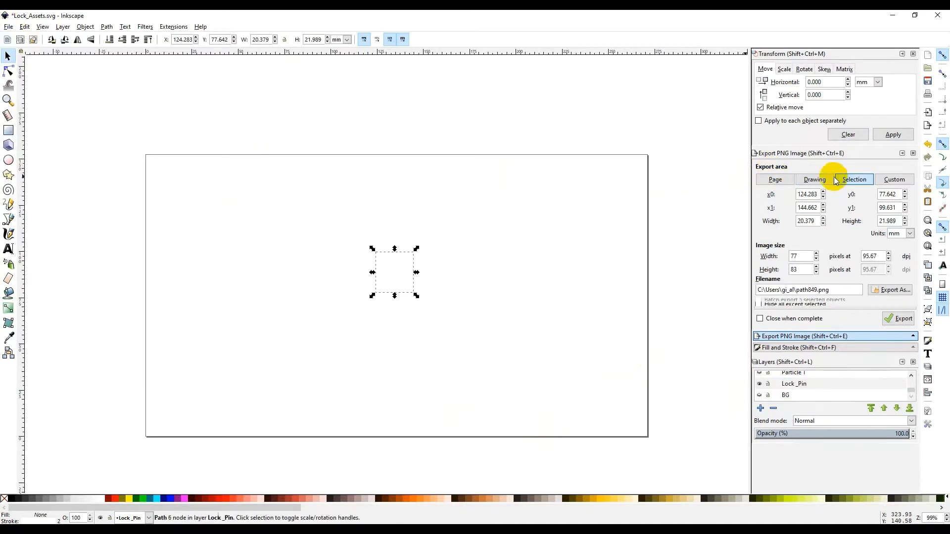
# Choose Desktop's Point and Click\Lock_Screen folder as the export location for the lock pin image.
pyautogui.click(878, 293)
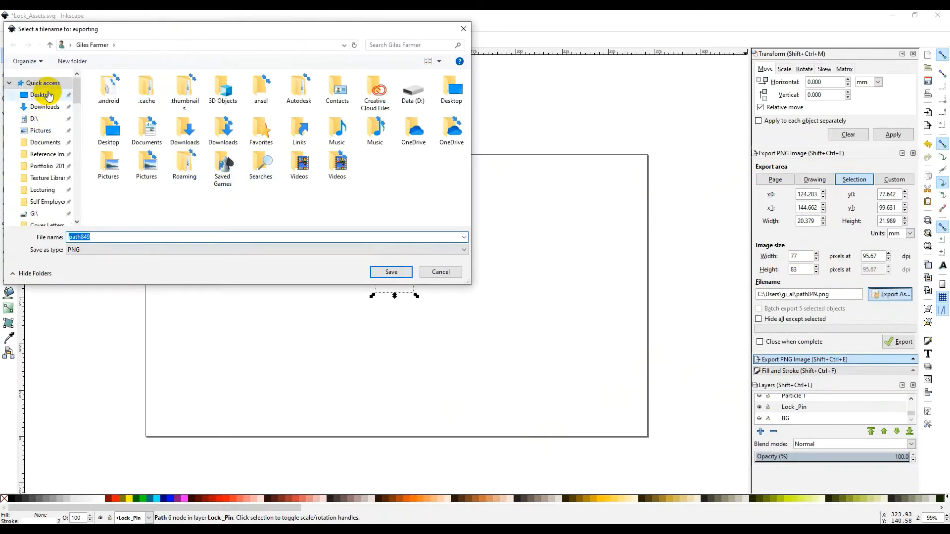
pyautogui.click(48, 96)
pyautogui.doubleClick(130, 121)
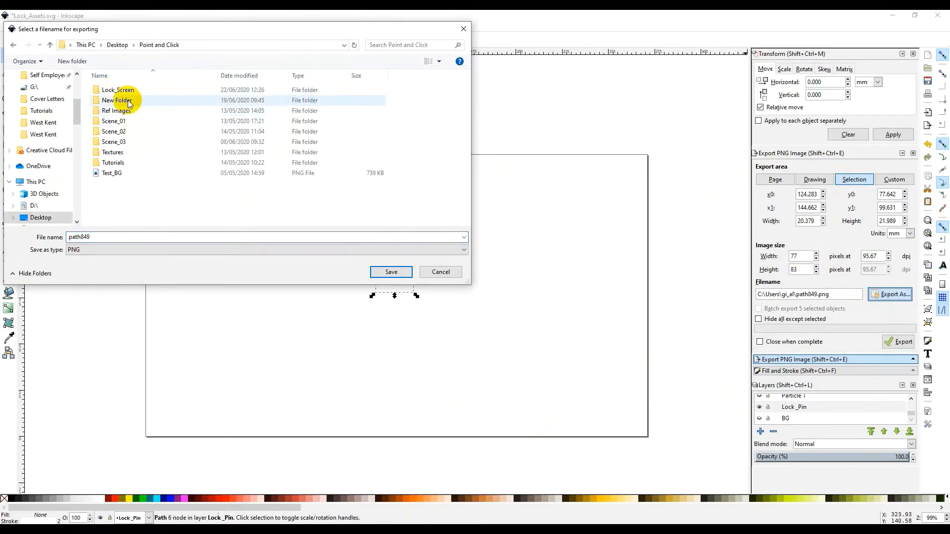
pyautogui.doubleClick(125, 90)
# Name the PNG file 02_Lockpin and export the selected lock pin.
pyautogui.click(118, 104)
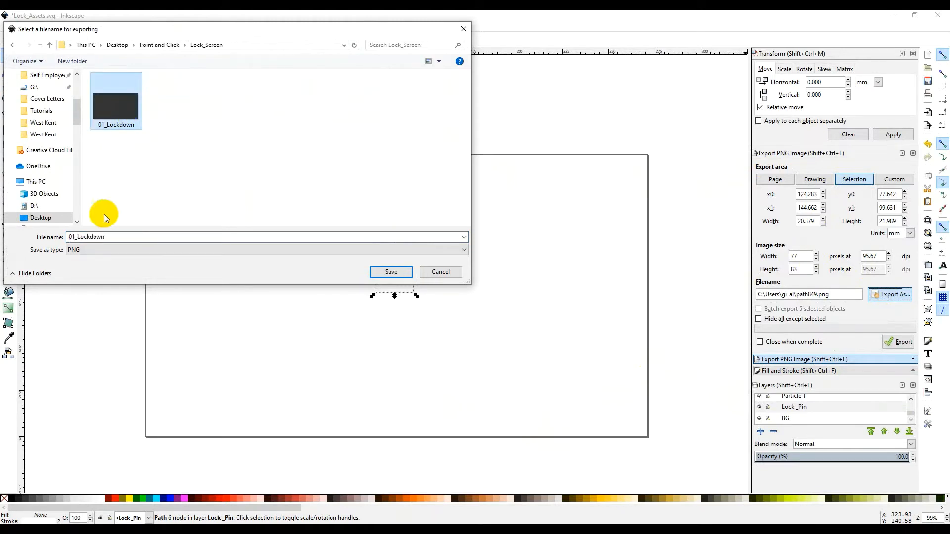
pyautogui.moveTo(74, 237); pyautogui.dragTo(125, 238)
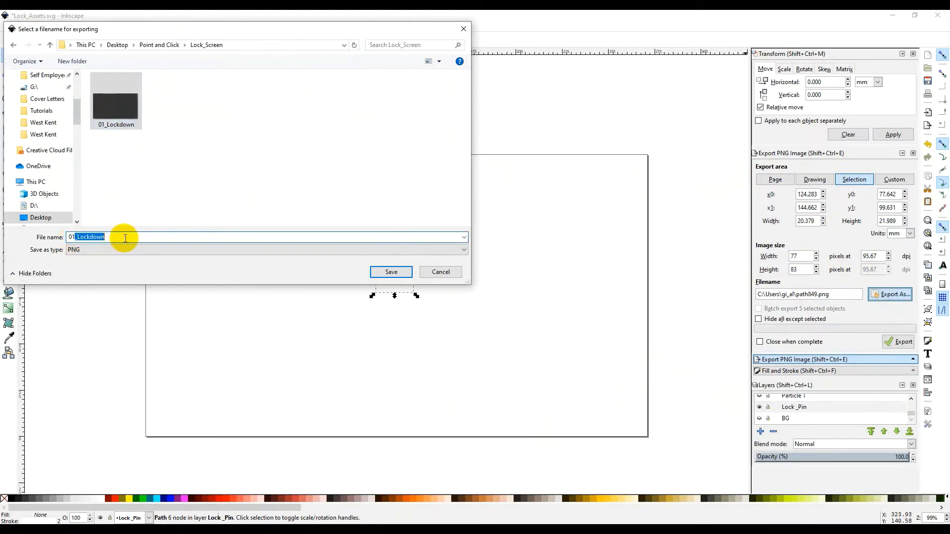
pyautogui.press('BackSpace')
pyautogui.press('BackSpace')
pyautogui.write('2')
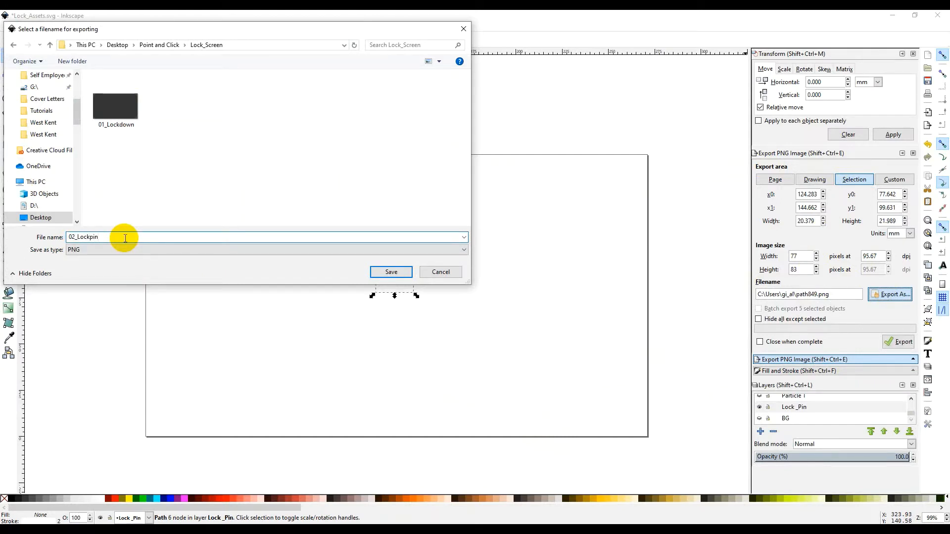
pyautogui.press('Return')
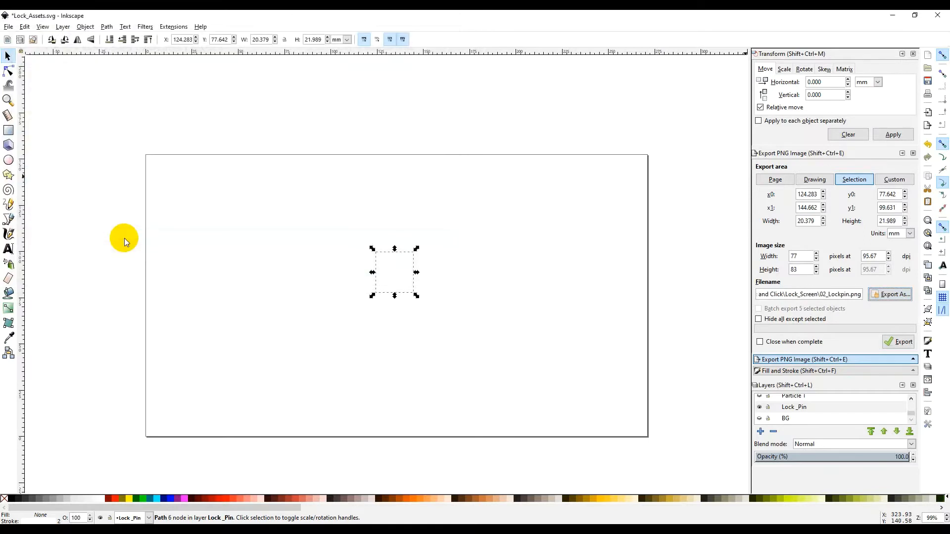
pyautogui.click(900, 342)
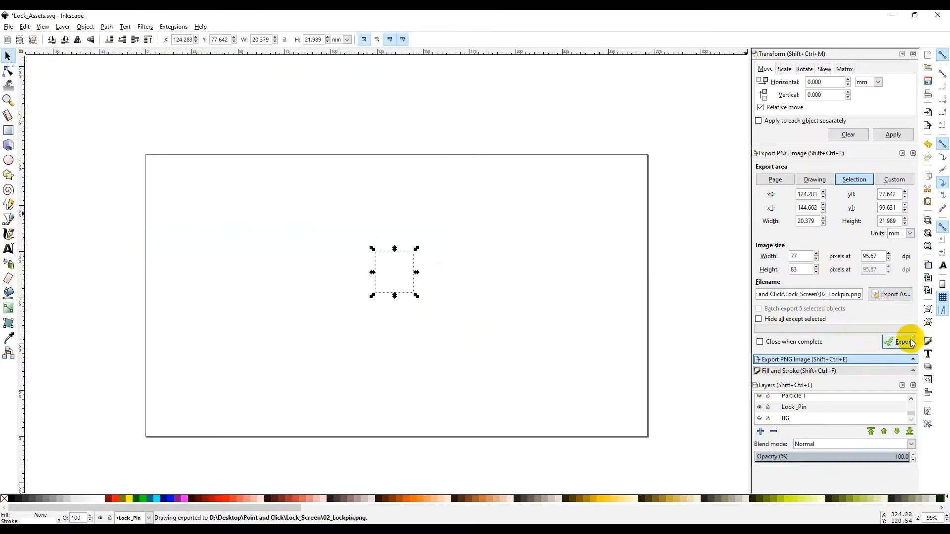
# Hide the Lock_Pin layer and choose the Lock_Screen folder in Point and Click as the export location for the Particle 1 circle.
pyautogui.click(763, 404)
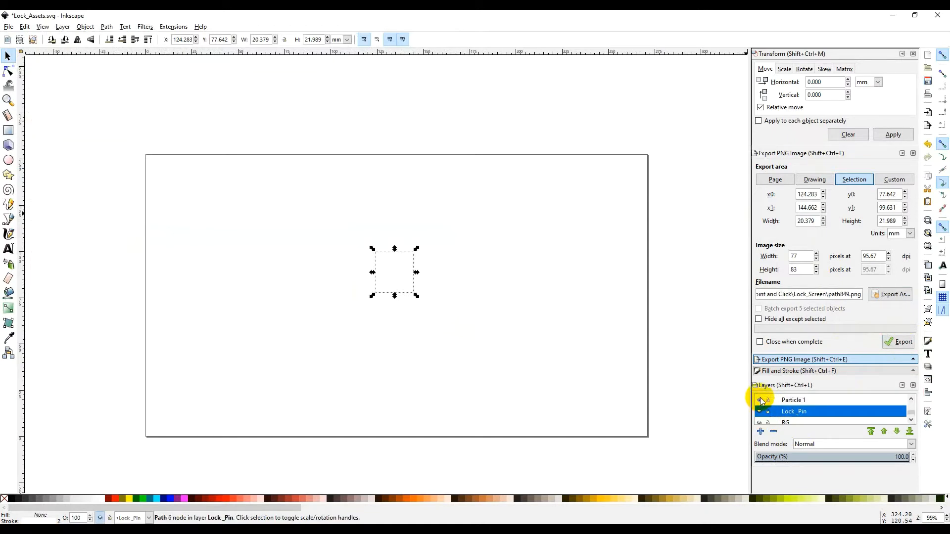
pyautogui.click(795, 401)
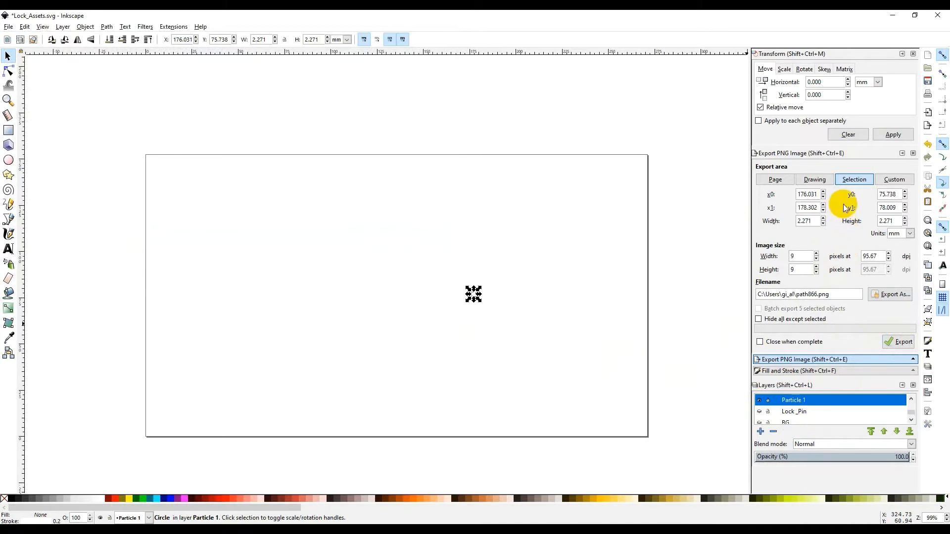
pyautogui.click(901, 296)
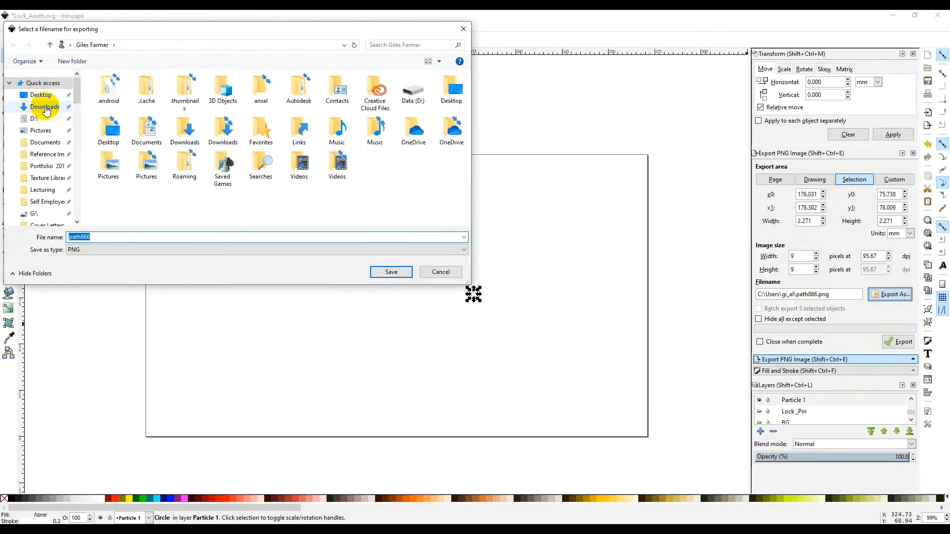
pyautogui.scroll(-2, 58, 164)
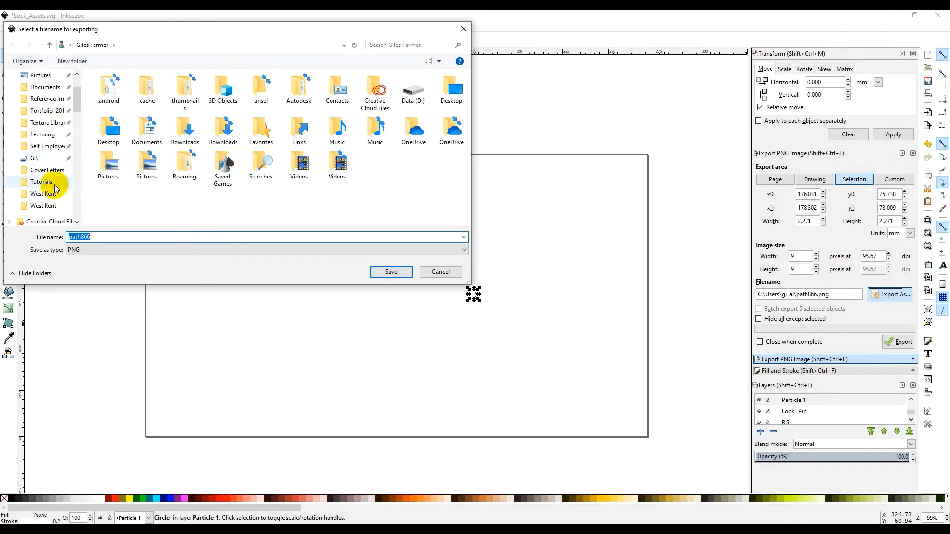
pyautogui.scroll(2, 55, 159)
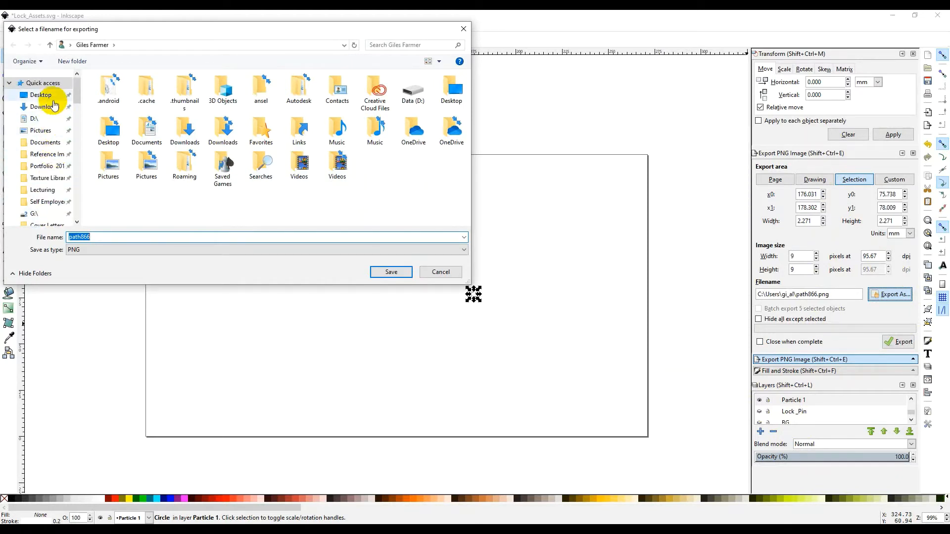
pyautogui.click(52, 94)
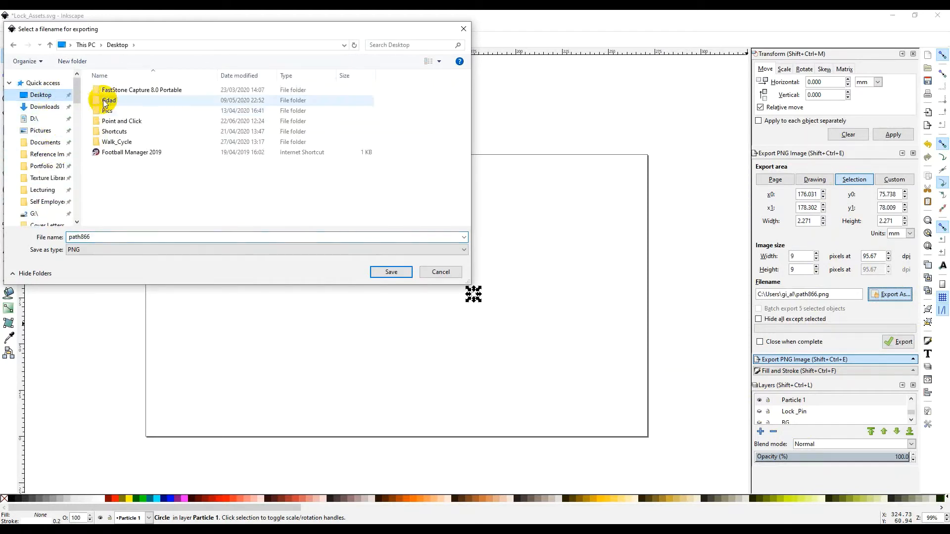
pyautogui.click(125, 113)
pyautogui.doubleClick(129, 122)
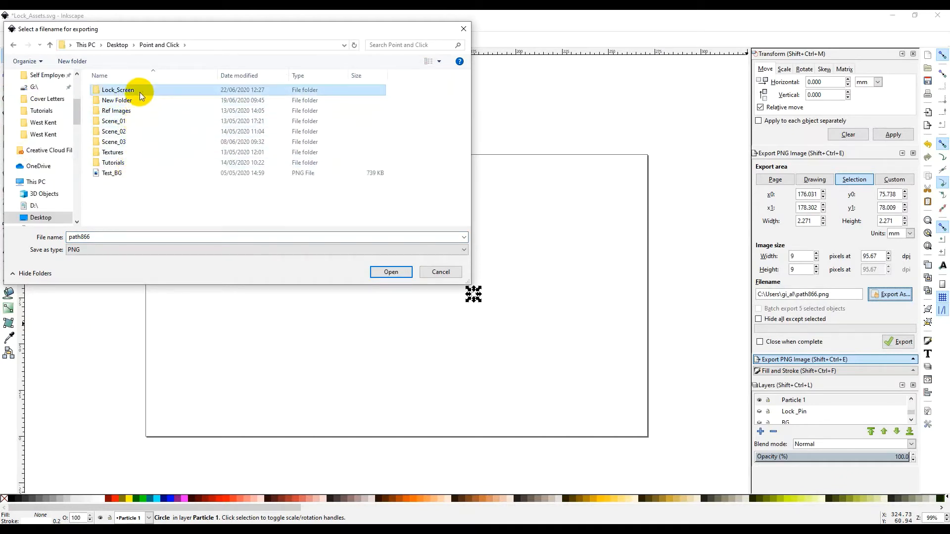
pyautogui.doubleClick(134, 91)
# Copy the Lock_Screen folder's full path from the export file dialog for reuse.
pyautogui.rightClick(203, 44)
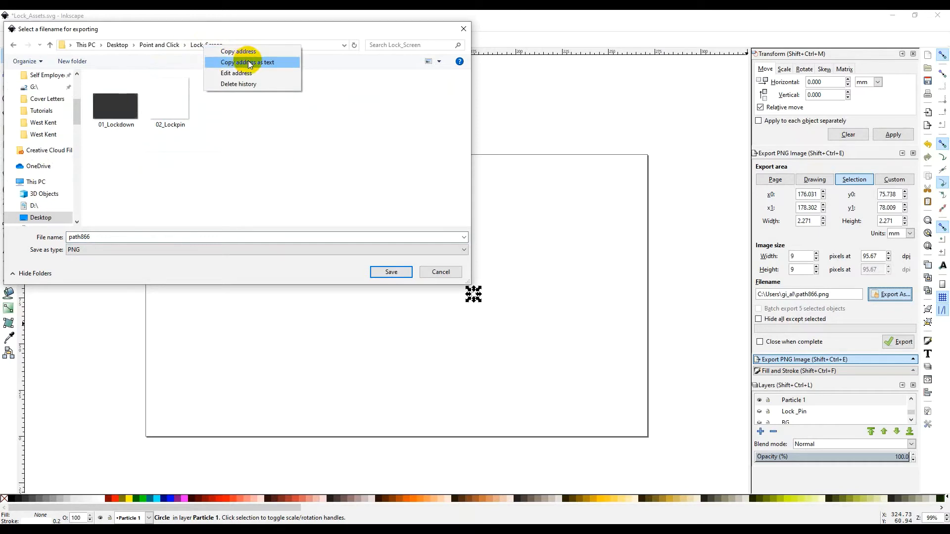
pyautogui.click(246, 61)
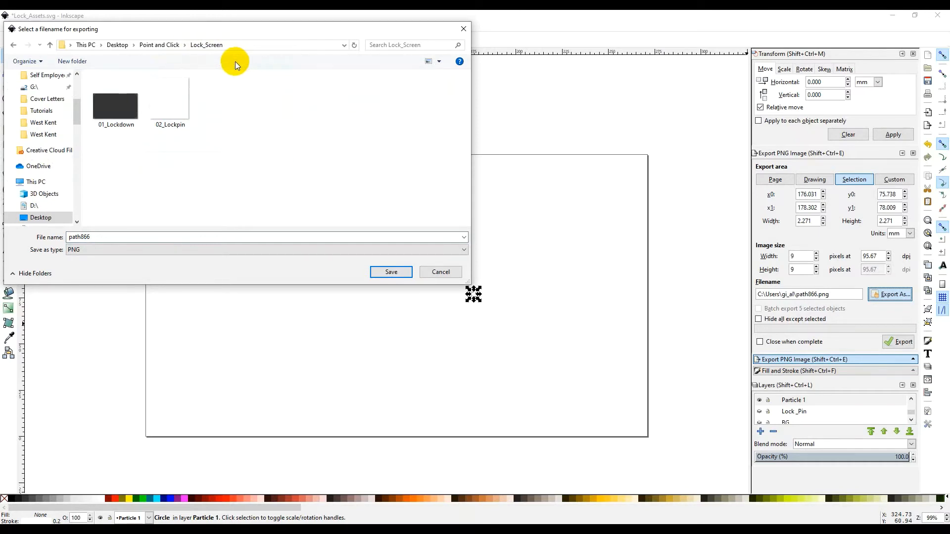
pyautogui.rightClick(220, 44)
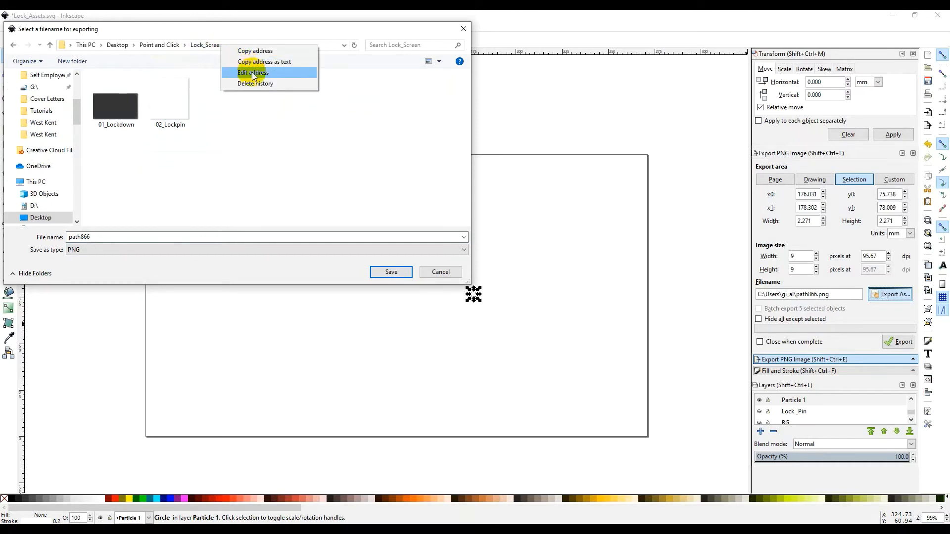
pyautogui.click(237, 74)
pyautogui.hotkey('ctrl', 'c')
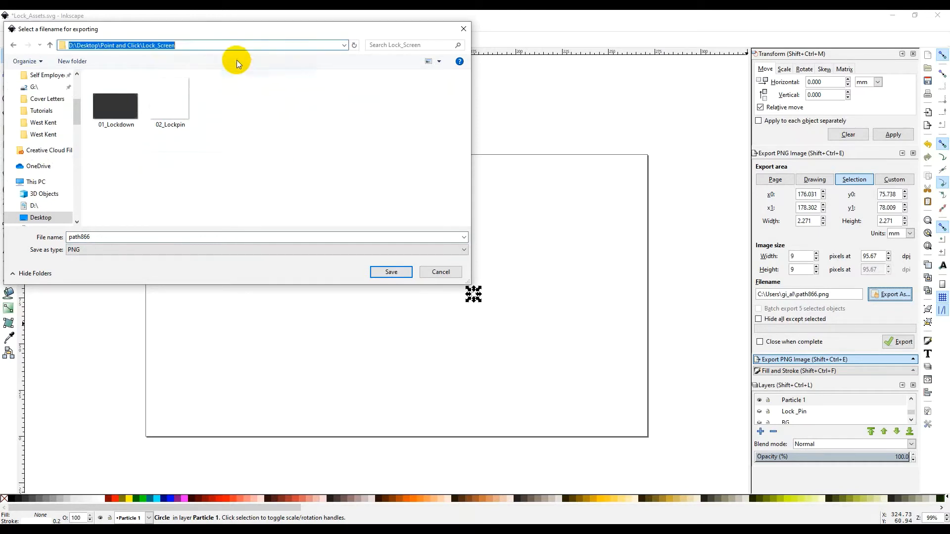
pyautogui.click(207, 146)
# Name the PNG file 03_Particle_01 and export the selected Particle 1 circle.
pyautogui.click(174, 127)
pyautogui.click(109, 238)
pyautogui.click(71, 237)
pyautogui.moveTo(72, 237); pyautogui.dragTo(153, 238)
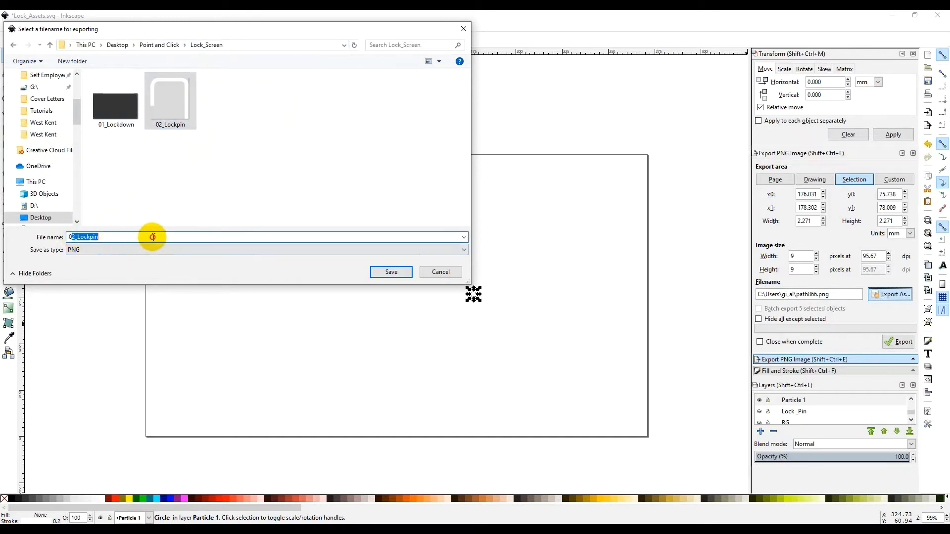
pyautogui.write('3')
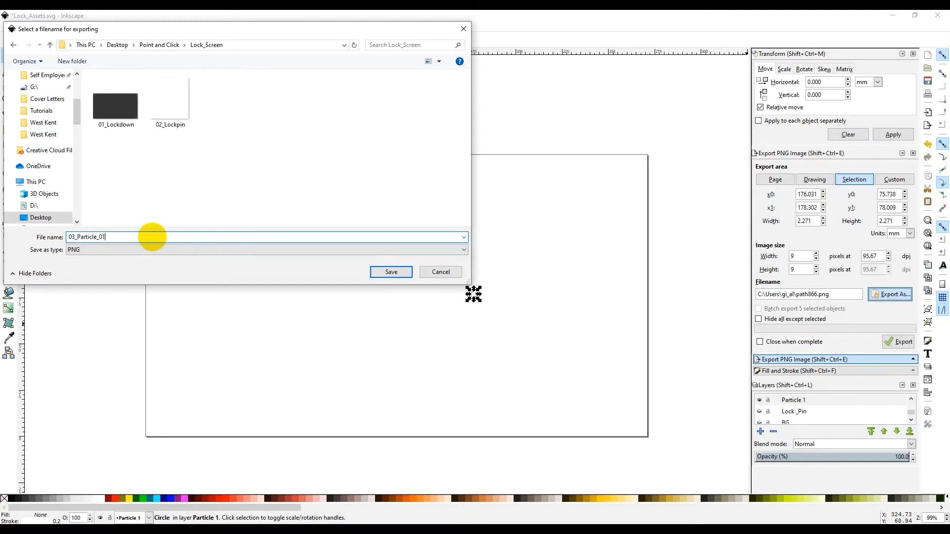
pyautogui.write('_Particle_01')
pyautogui.press('Return')
pyautogui.click(899, 342)
# Hide the Particle 1 layer and select everything on the Particle 2 layer.
pyautogui.scroll(1, 798, 410)
pyautogui.click(763, 409)
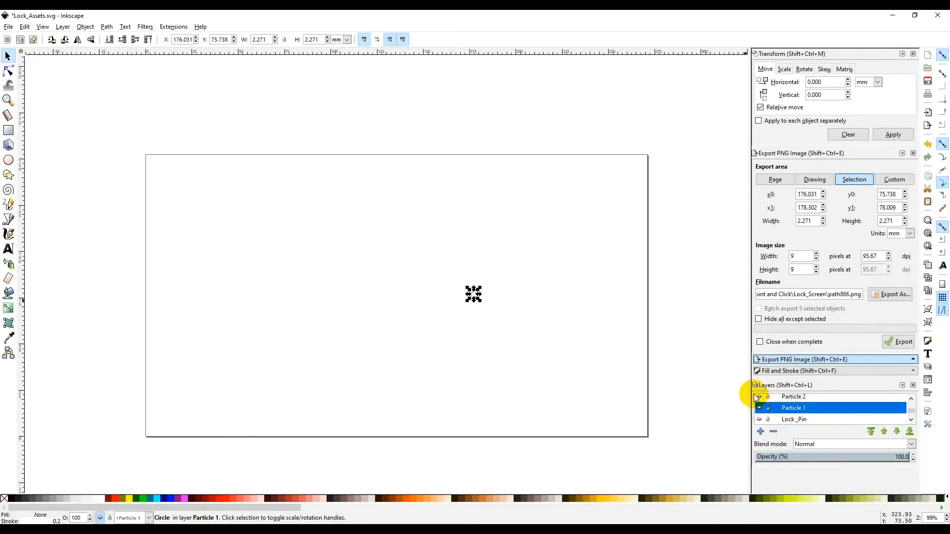
pyautogui.click(801, 403)
pyautogui.hotkey('ctrl', 'a')
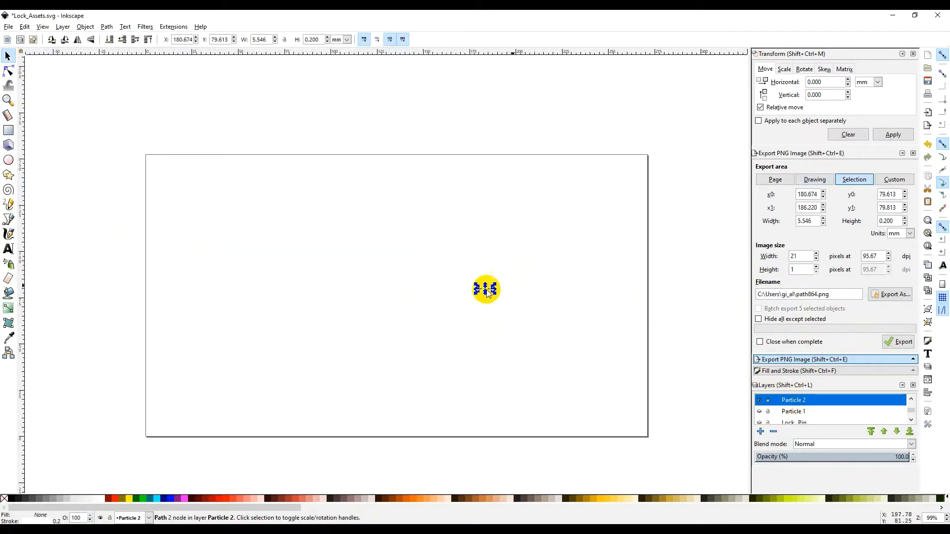
# Export the selected Particle 2 artwork as PNG file 04_Particle_02, using the copied Lock_Screen folder path as the export location.
pyautogui.tripleClick(850, 295)
pyautogui.hotkey('ctrl', 'v')
pyautogui.click(894, 296)
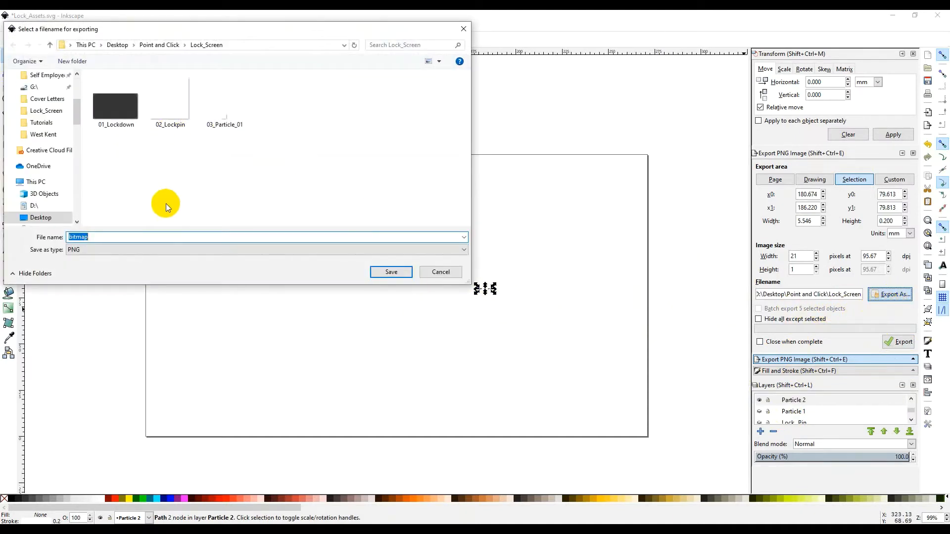
pyautogui.click(219, 129)
pyautogui.click(115, 239)
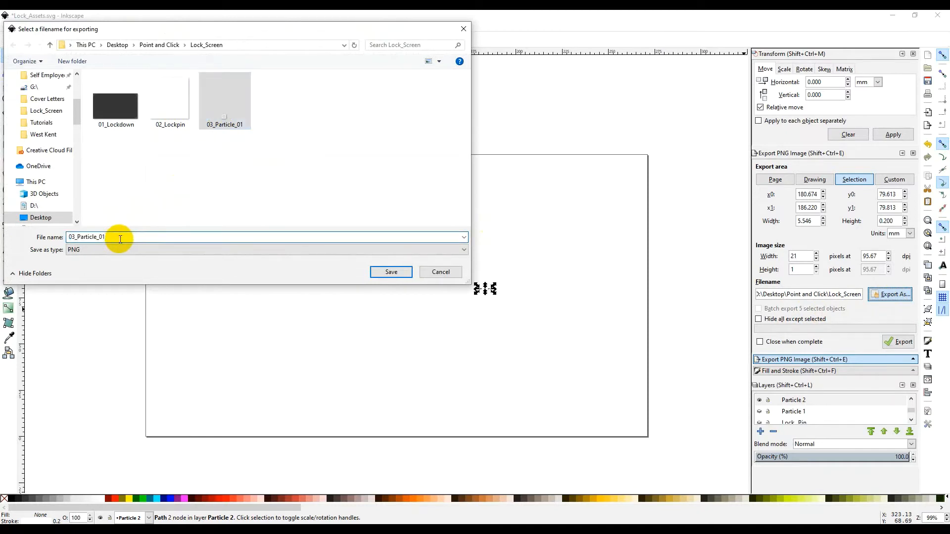
pyautogui.press('BackSpace')
pyautogui.write('2')
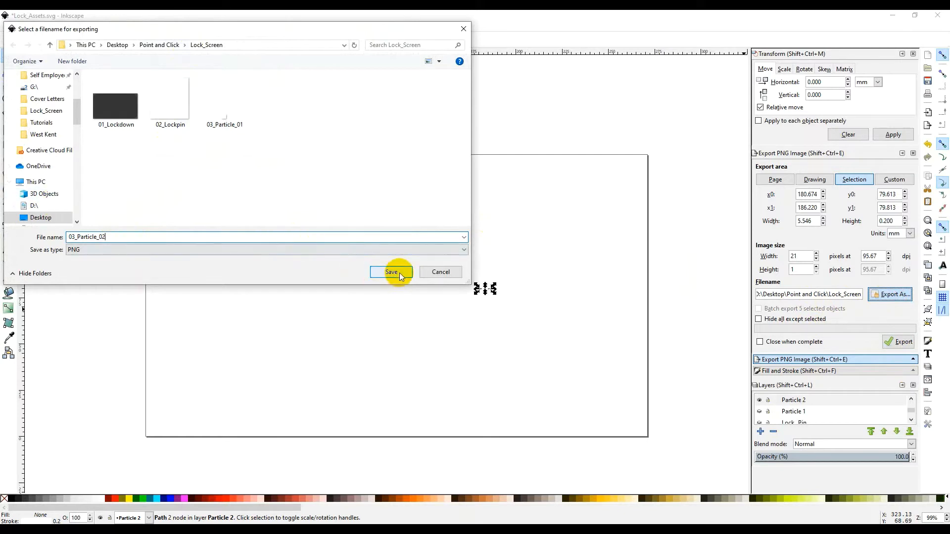
pyautogui.click(80, 238)
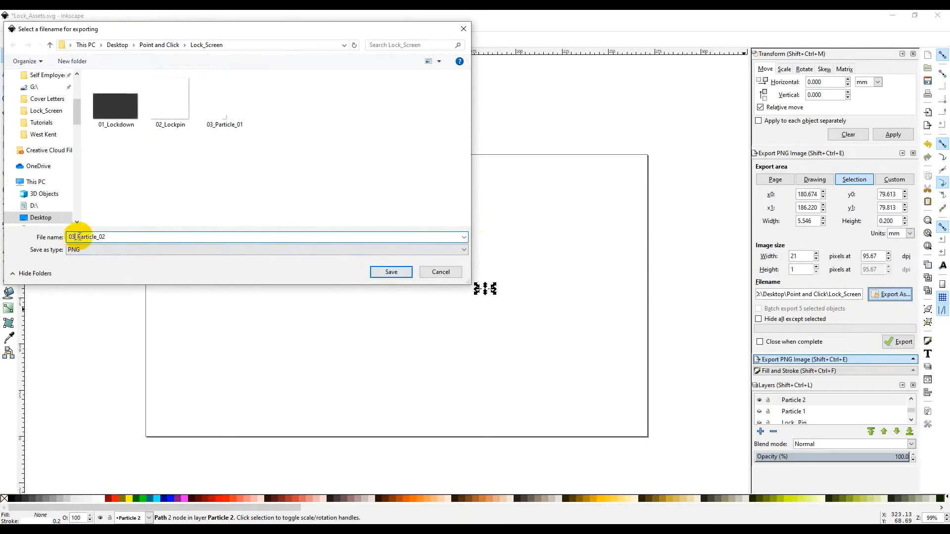
pyautogui.press('BackSpace')
pyautogui.write('4')
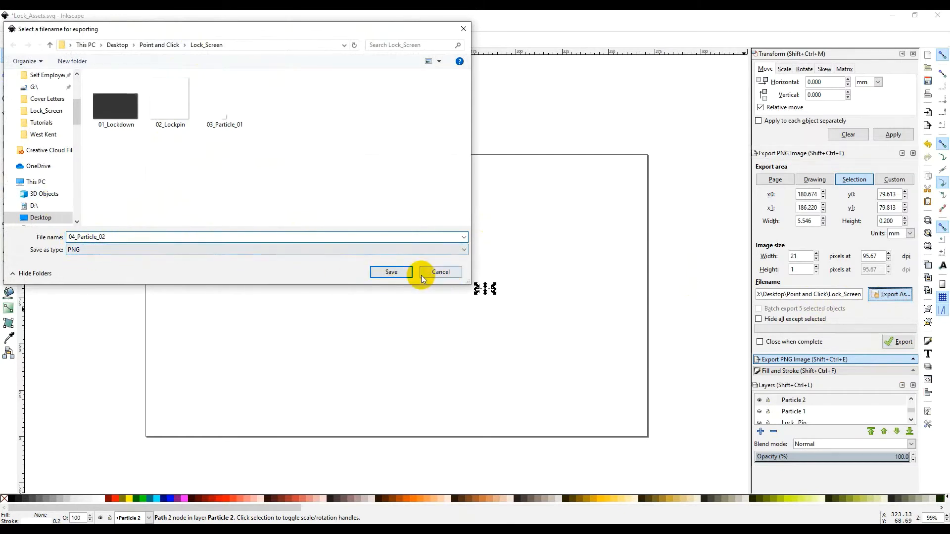
pyautogui.click(391, 272)
pyautogui.click(900, 342)
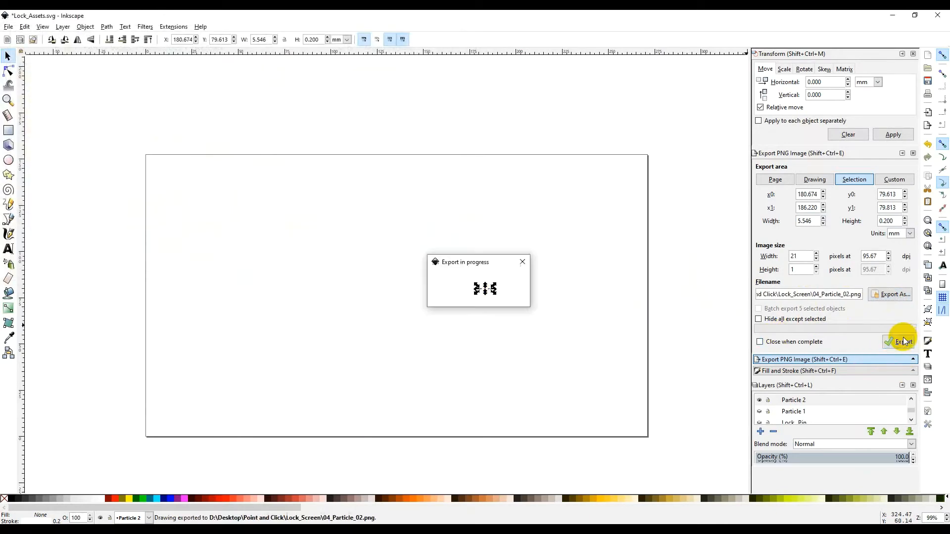
# Hide the Particle 2 layer and select everything on the Particle 3 layer.
pyautogui.click(760, 399)
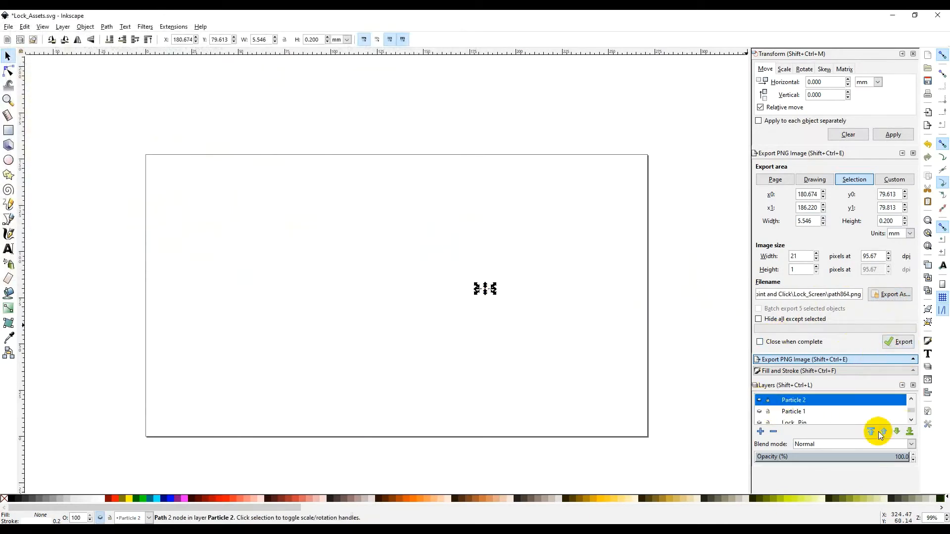
pyautogui.click(912, 401)
pyautogui.click(914, 399)
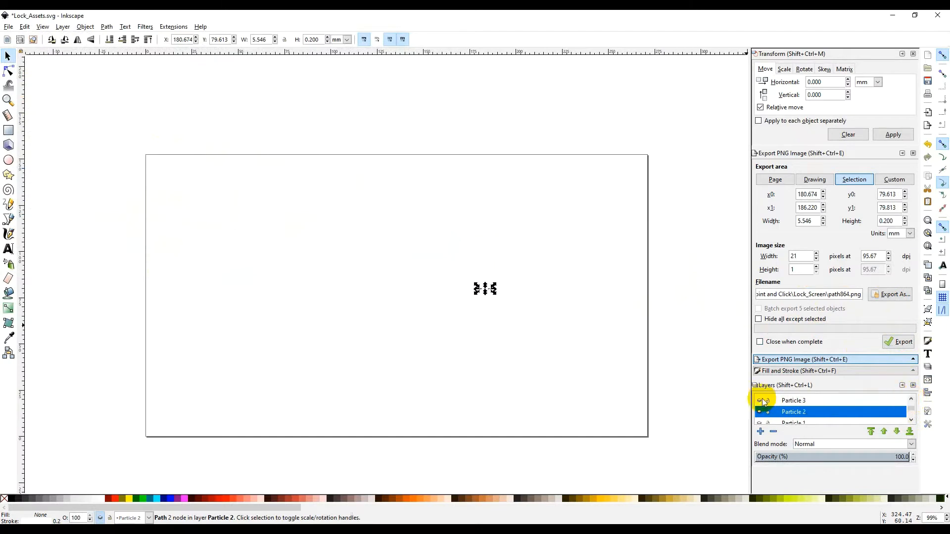
pyautogui.click(792, 401)
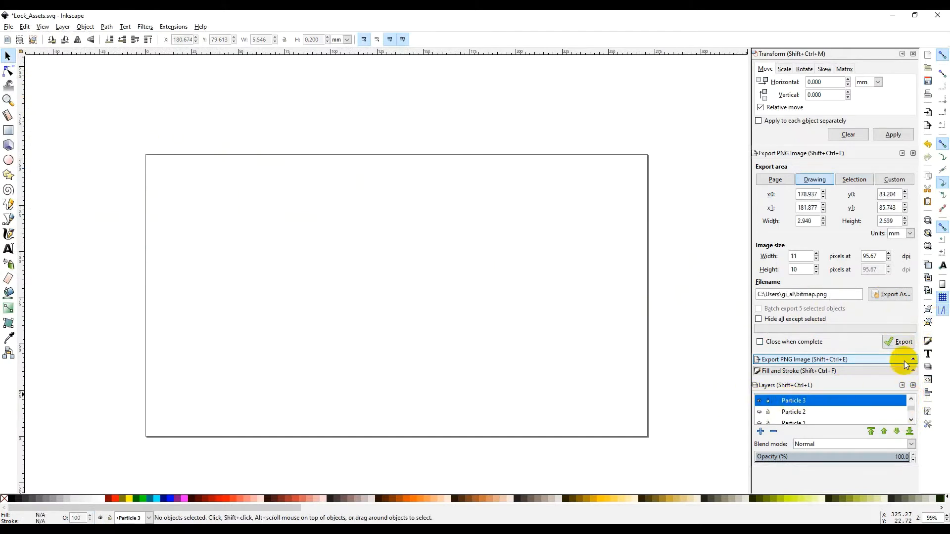
pyautogui.hotkey('ctrl', 'a')
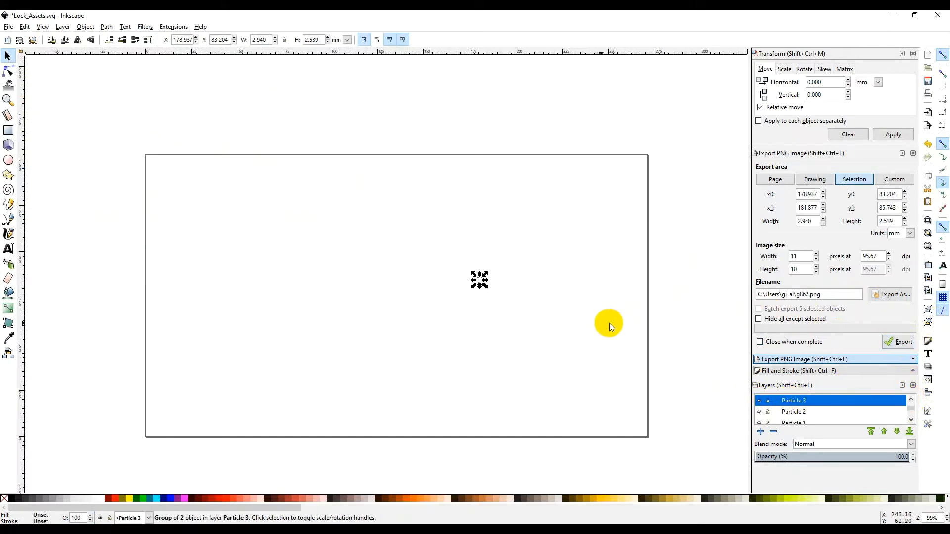
# Export the selected Particle 3 group as PNG file 05_Particle_03, using the copied Lock_Screen folder path as the export location.
pyautogui.moveTo(848, 296); pyautogui.dragTo(639, 287)
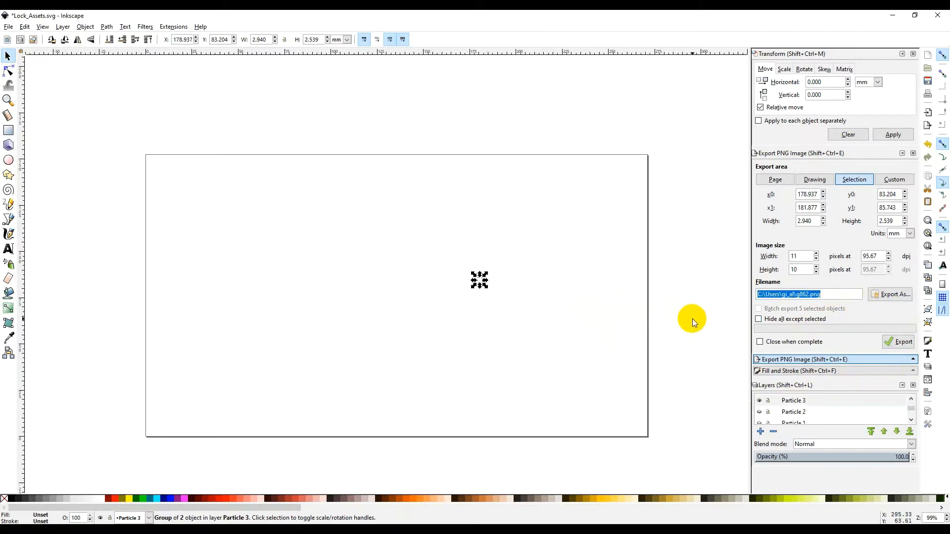
pyautogui.hotkey('ctrl', 'v')
pyautogui.click(891, 294)
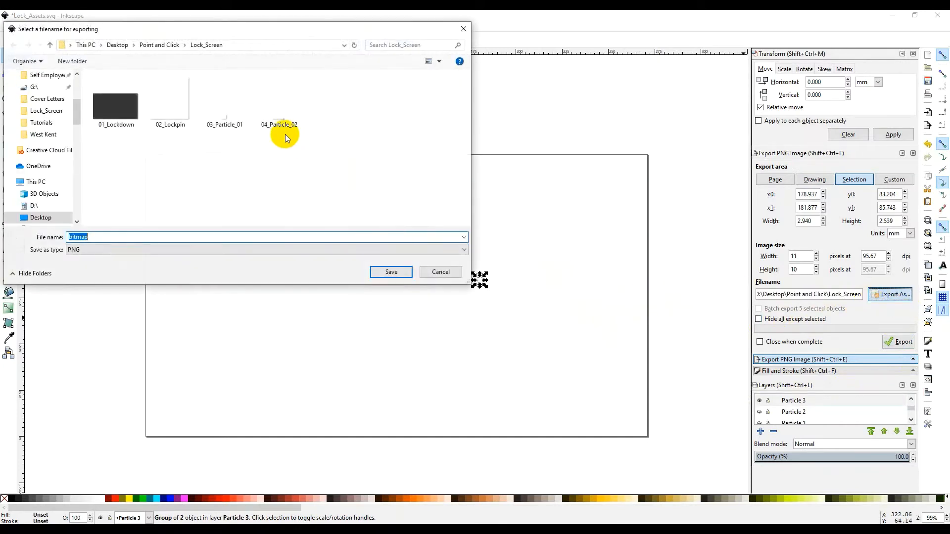
pyautogui.click(277, 118)
pyautogui.click(102, 236)
pyautogui.click(77, 238)
pyautogui.click(76, 237)
pyautogui.press('BackSpace')
pyautogui.write('5')
pyautogui.click(122, 237)
pyautogui.press('BackSpace')
pyautogui.write('3')
pyautogui.click(376, 278)
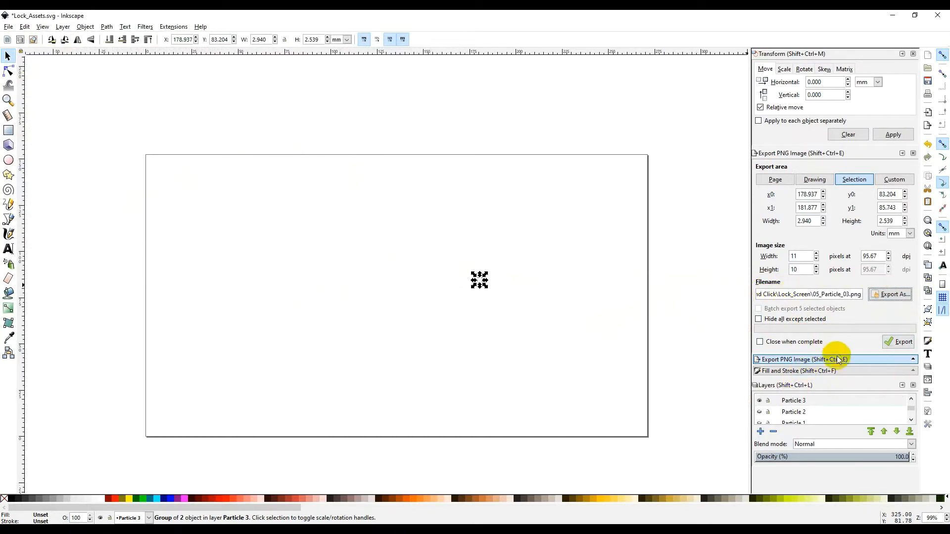
pyautogui.click(896, 343)
# Hide the Particle 3 layer and select everything on the Lock layer.
pyautogui.click(912, 400)
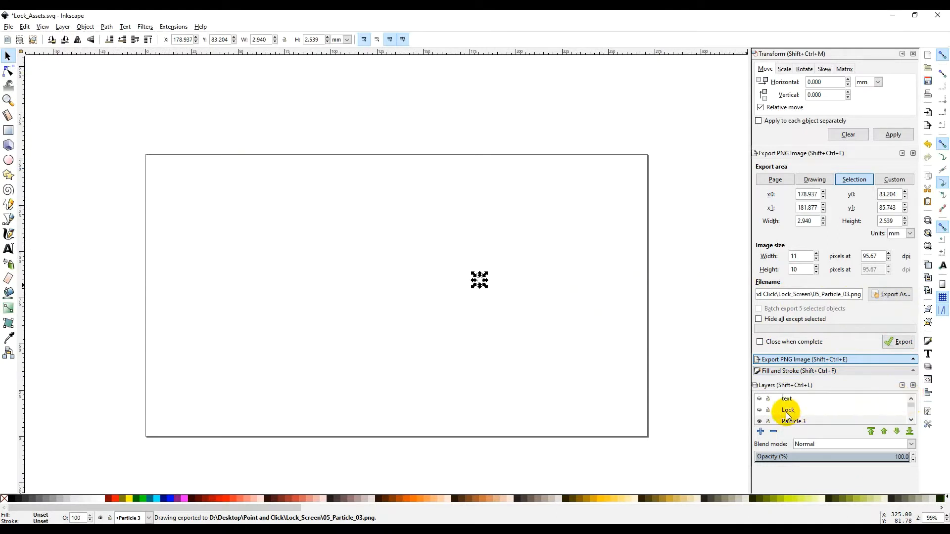
pyautogui.click(761, 418)
pyautogui.click(788, 407)
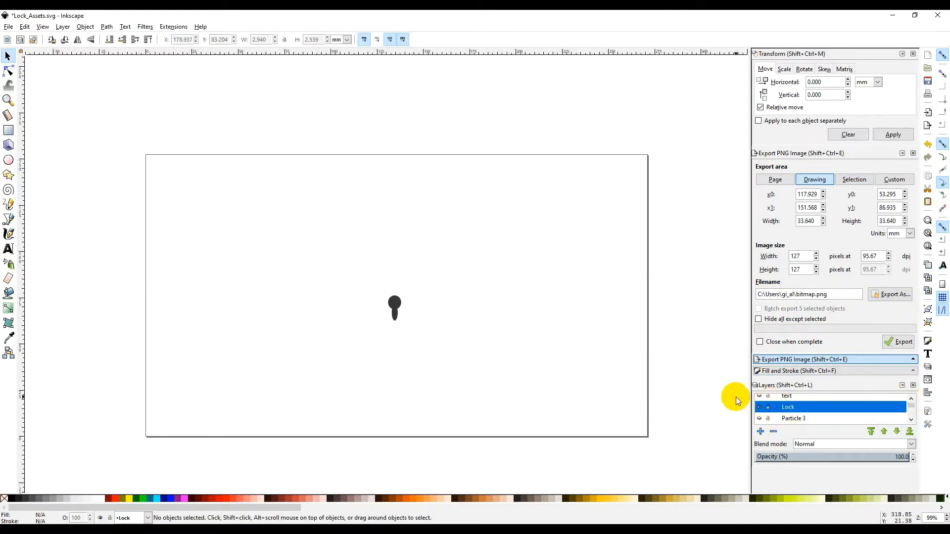
pyautogui.hotkey('ctrl', 'a')
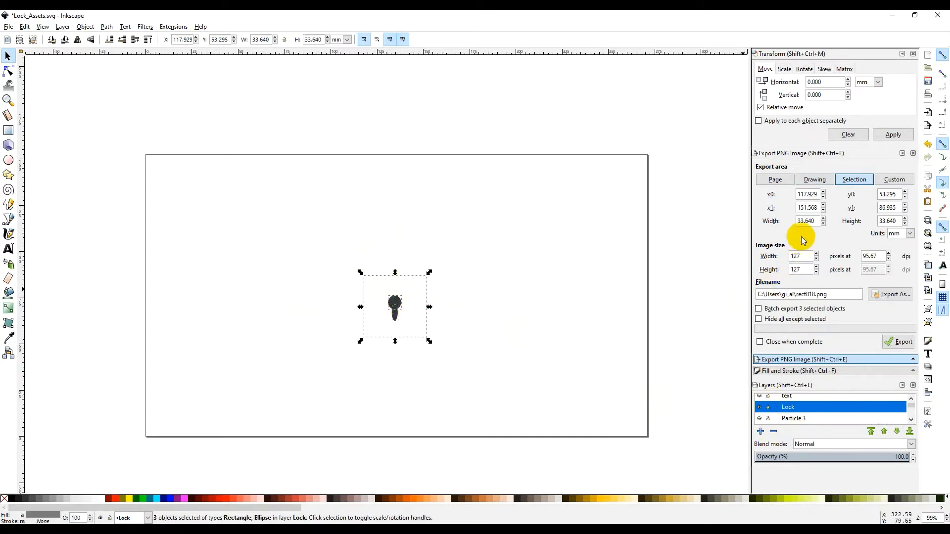
# Export the selected lock body and keyhole as PNG file 06_Lock, using the copied Lock_Screen folder path as the export location.
pyautogui.tripleClick(859, 294)
pyautogui.hotkey('ctrl', 'v')
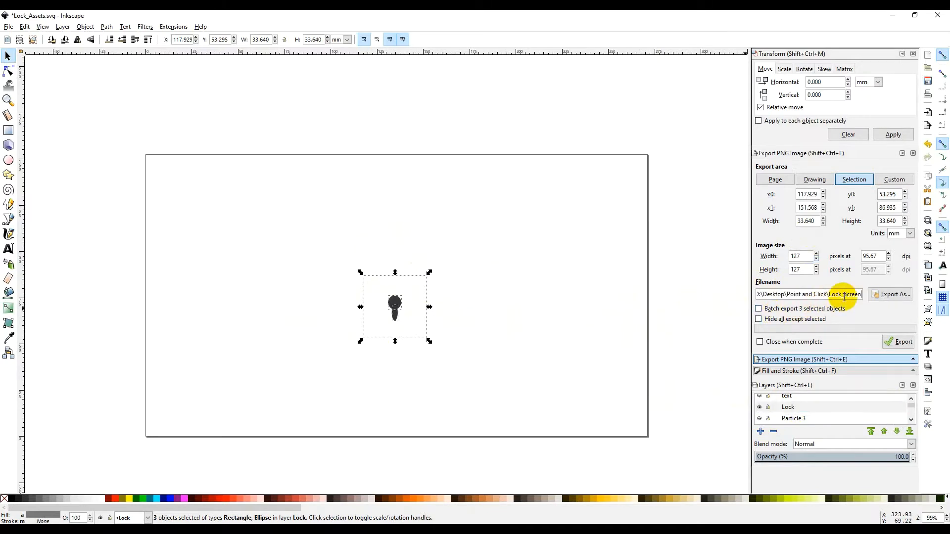
pyautogui.click(890, 294)
pyautogui.click(335, 115)
pyautogui.doubleClick(131, 235)
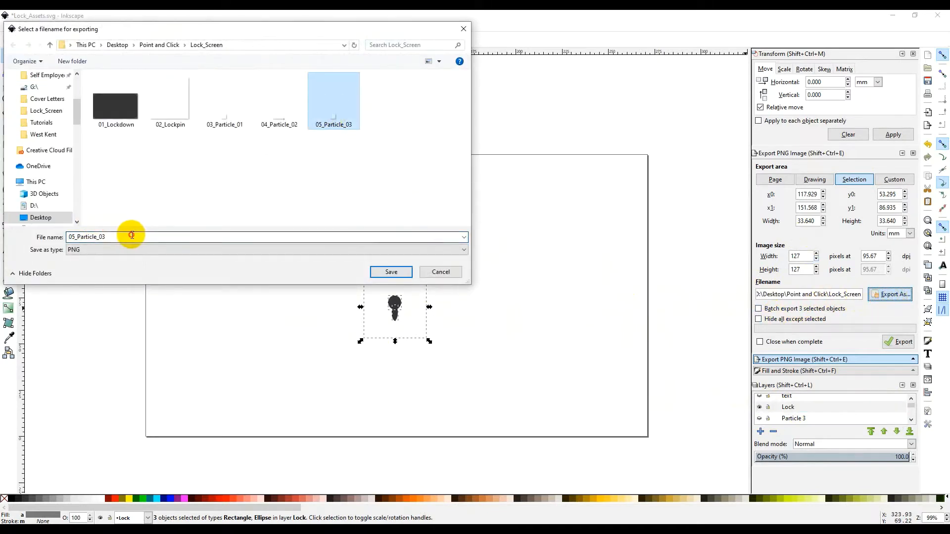
pyautogui.write('06_Lock')
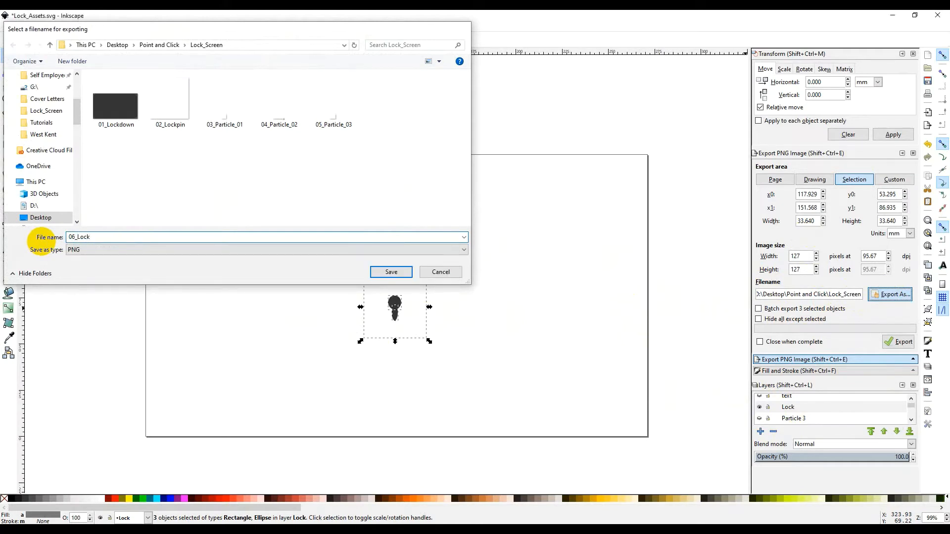
pyautogui.press('Return')
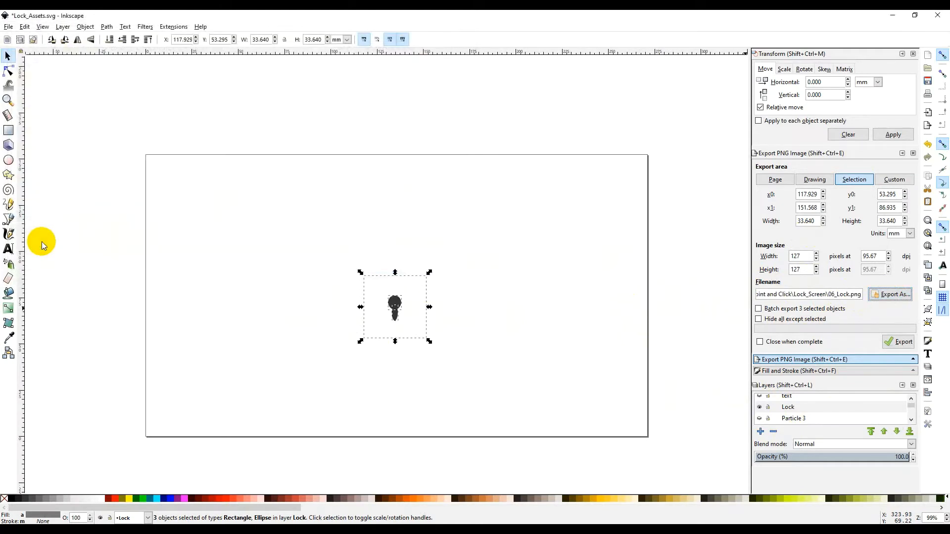
pyautogui.click(900, 341)
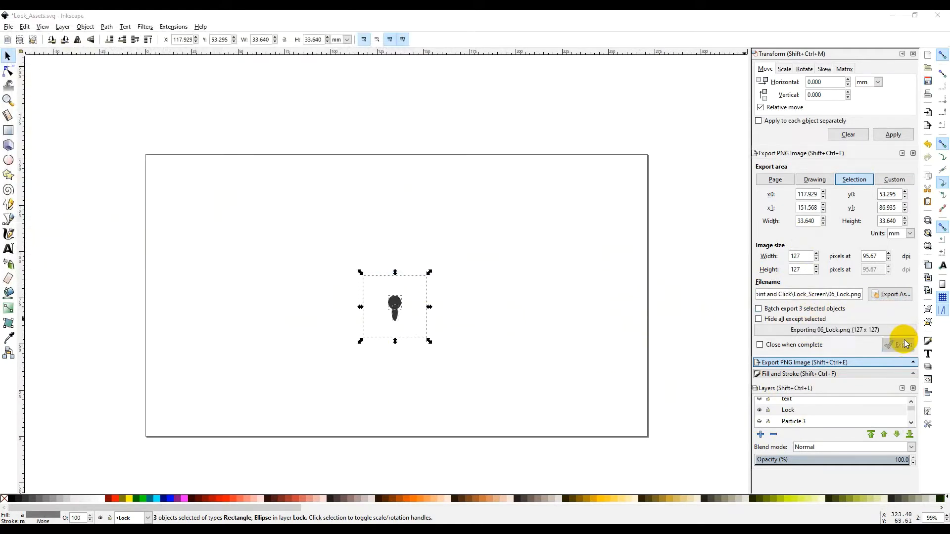
# Hide the Lock layer and select the text object on the text layer.
pyautogui.scroll(1, 912, 396)
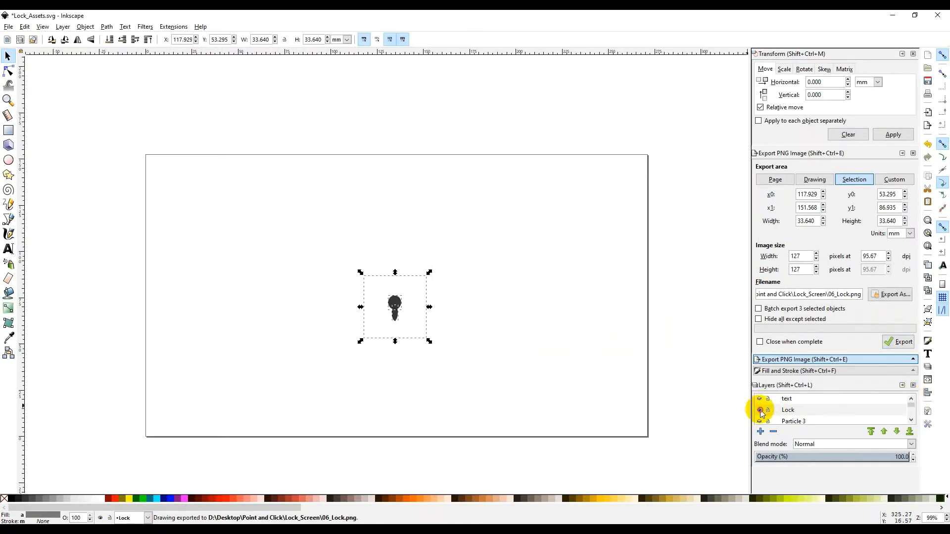
pyautogui.click(759, 409)
pyautogui.click(786, 398)
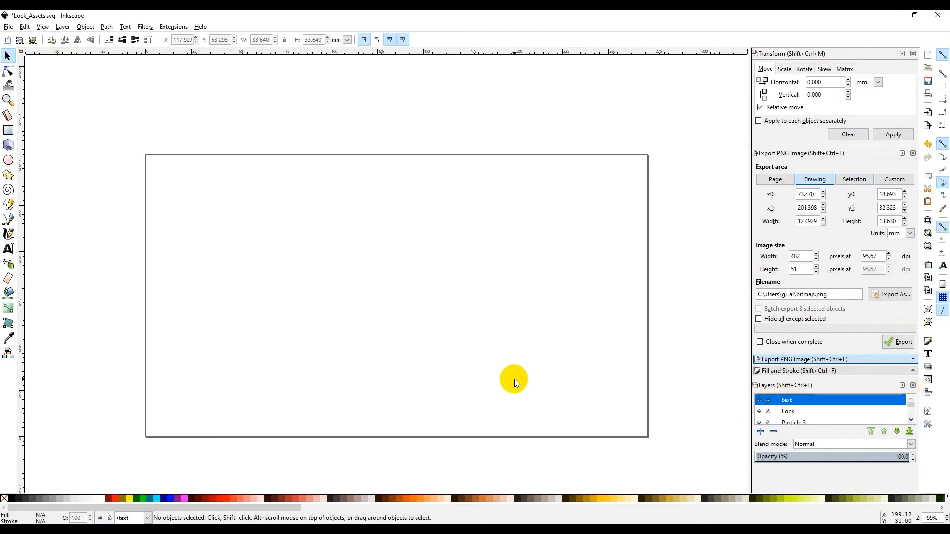
pyautogui.click(514, 379)
pyautogui.click(890, 294)
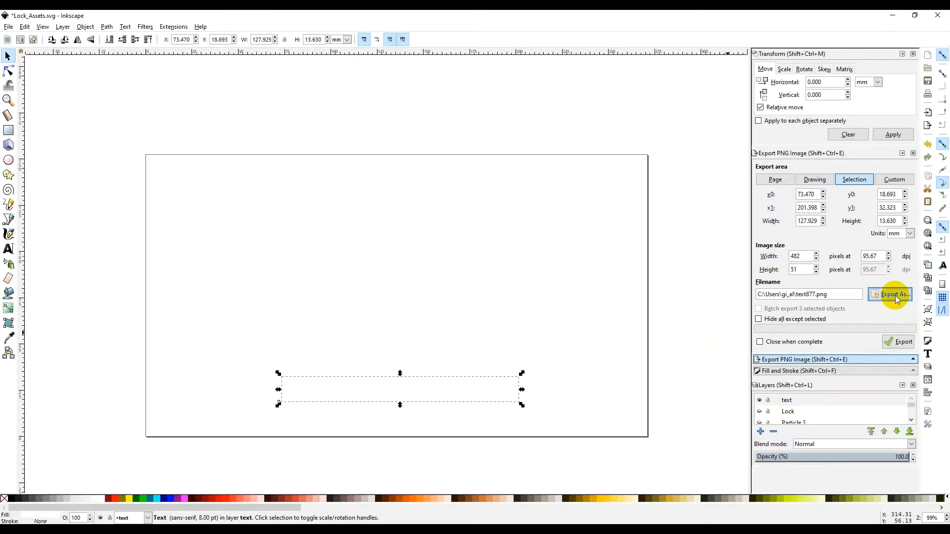
pyautogui.click(451, 272)
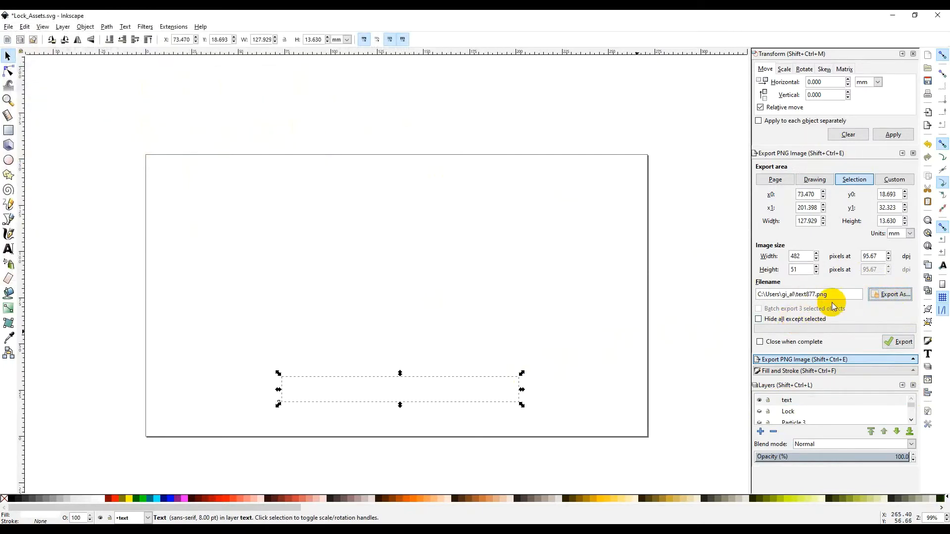
pyautogui.moveTo(841, 297); pyautogui.dragTo(635, 294)
pyautogui.click(829, 296)
# Choose the Lock_Screen folder inside Point and Click on the Desktop as the export location for the text object.
pyautogui.click(899, 295)
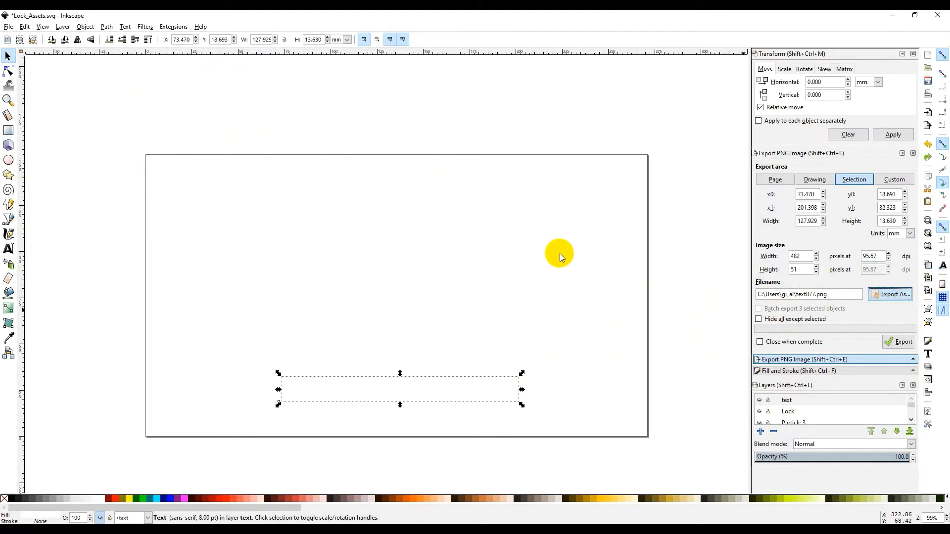
pyautogui.click(38, 95)
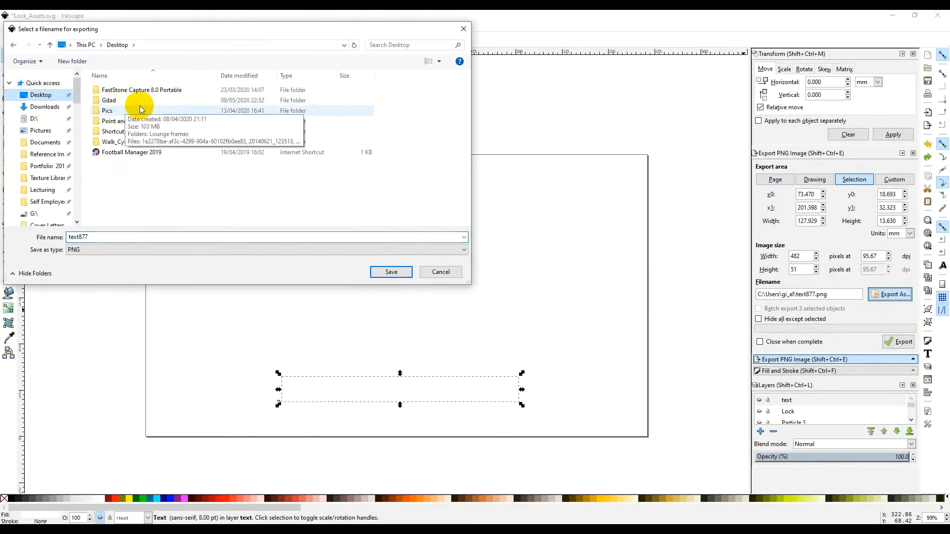
pyautogui.doubleClick(153, 121)
pyautogui.click(150, 93)
pyautogui.doubleClick(150, 93)
# Name the PNG file 07_Text and export the selected text object.
pyautogui.click(394, 111)
pyautogui.click(115, 238)
pyautogui.moveTo(115, 238); pyautogui.dragTo(4, 236)
pyautogui.write('07_T')
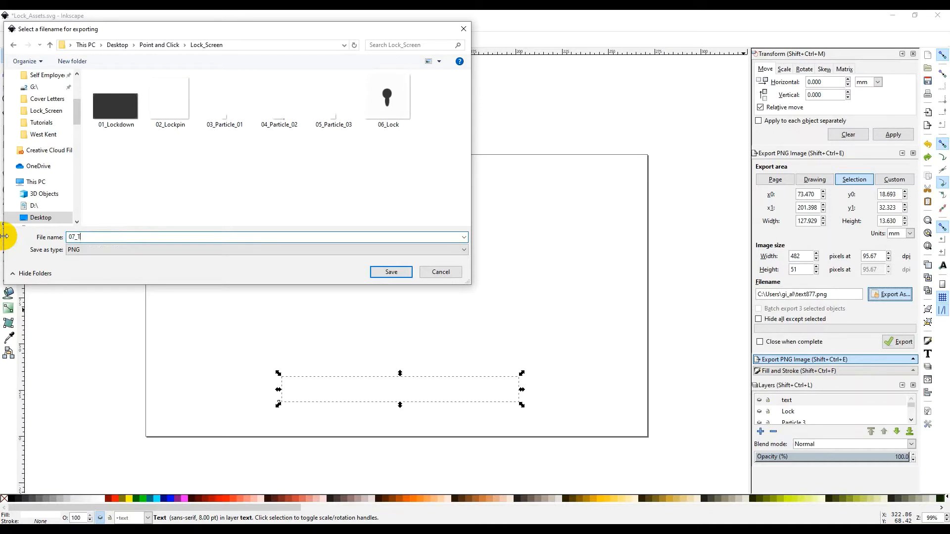
pyautogui.write('ext')
pyautogui.press('Return')
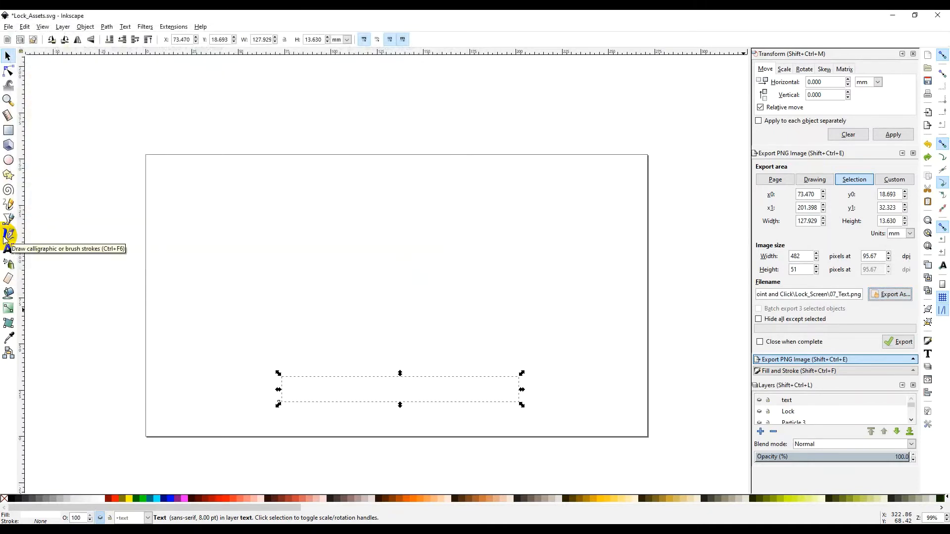
pyautogui.click(905, 343)
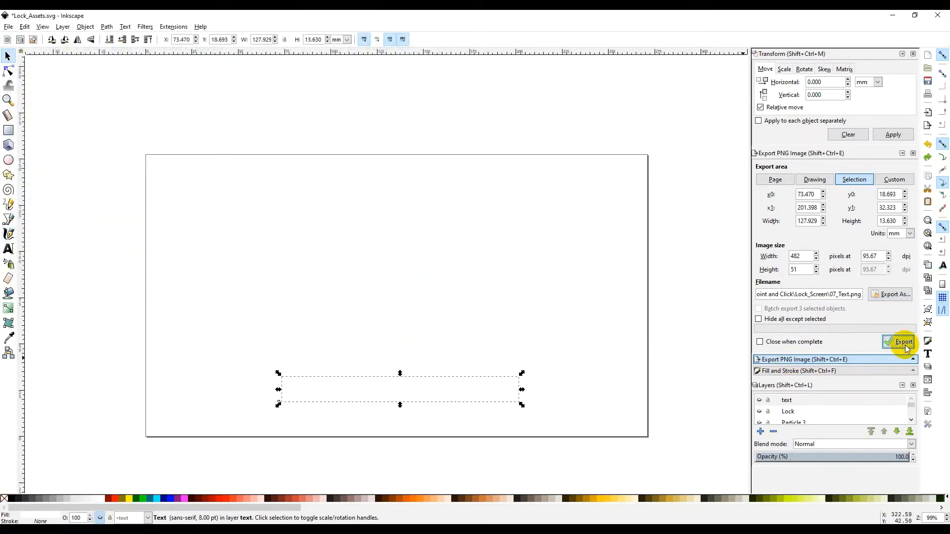
# Make all the layers visible again, from text down to BG, and save the document.
pyautogui.scroll(-1, 812, 409)
pyautogui.scroll(1, 813, 408)
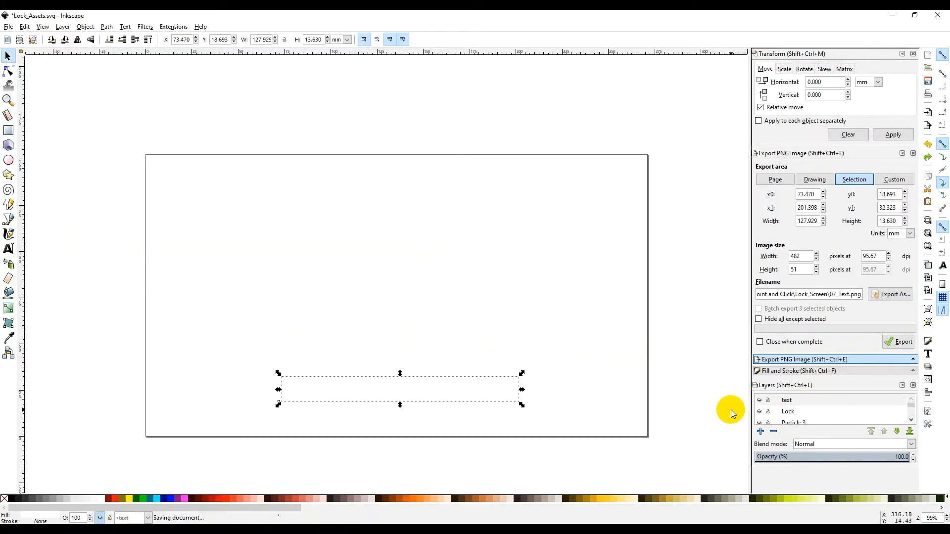
pyautogui.click(762, 404)
pyautogui.scroll(-2, 762, 418)
pyautogui.scroll(-2, 762, 418)
pyautogui.scroll(-2, 762, 420)
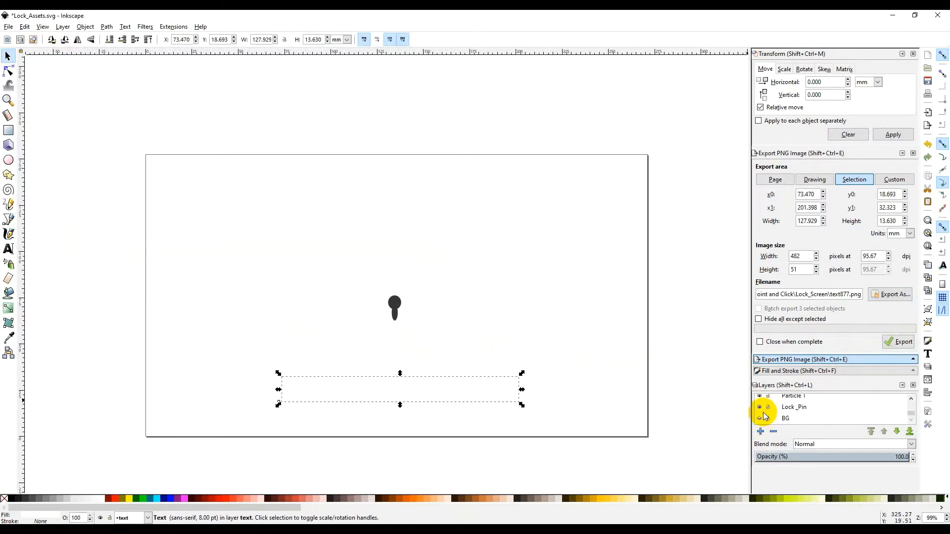
pyautogui.click(761, 419)
pyautogui.scroll(4, 772, 416)
pyautogui.hotkey('ctrl', 's')
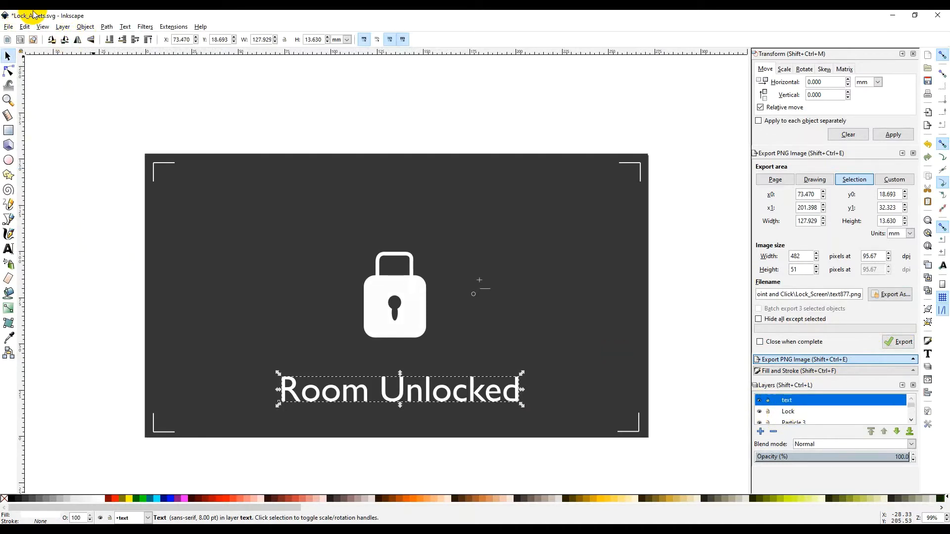
# Clear the text selection and select the padlock's shackle path on the Lock_Pin layer.
pyautogui.click(486, 145)
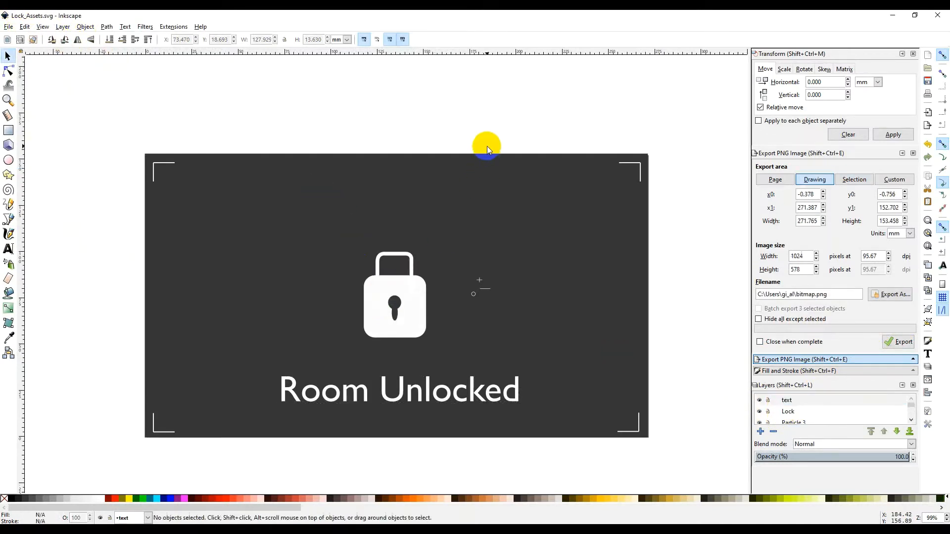
pyautogui.click(417, 298)
pyautogui.click(390, 262)
pyautogui.click(380, 265)
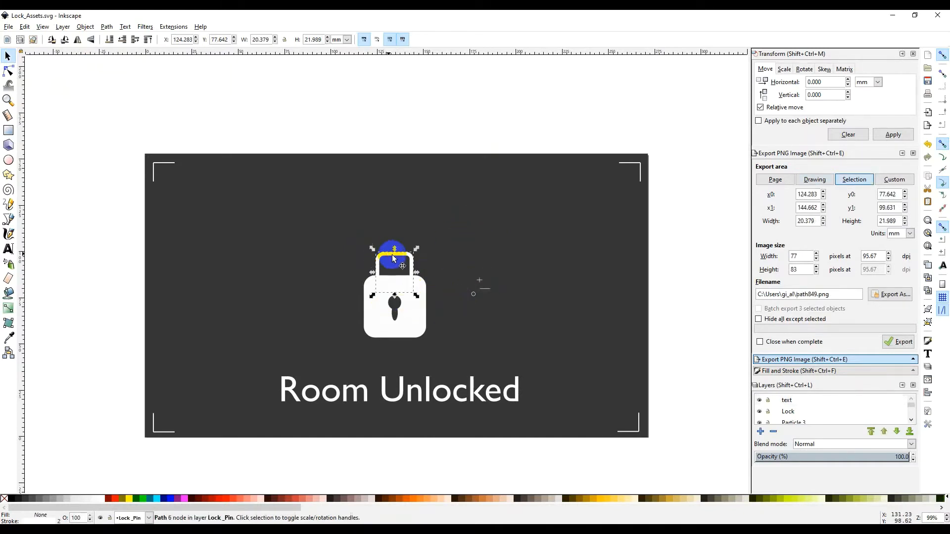
# Move the padlock's shackle path up above the lock body, undoing the unwanted size change.
pyautogui.moveTo(395, 254); pyautogui.dragTo(423, 239)
pyautogui.click(411, 247)
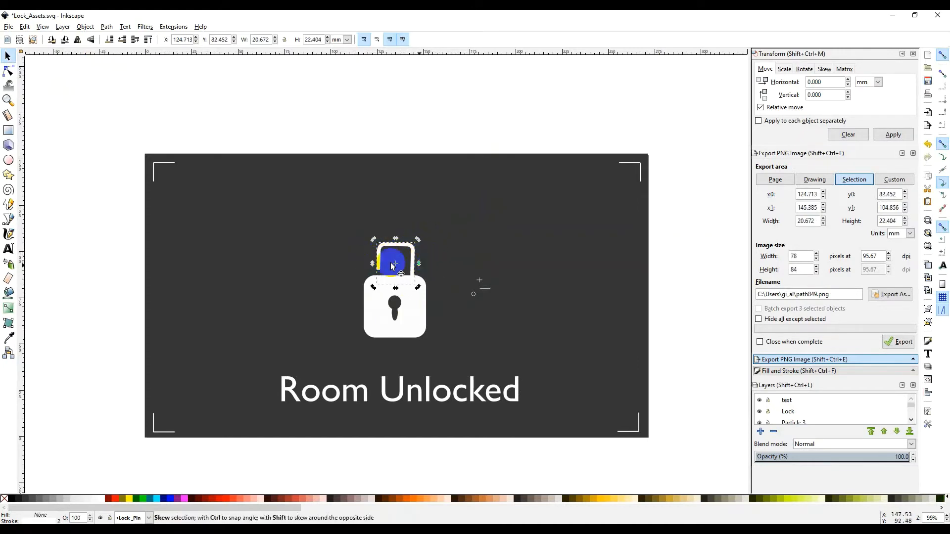
pyautogui.hotkey('ctrl', 'z')
pyautogui.hotkey('ctrl', 'z')
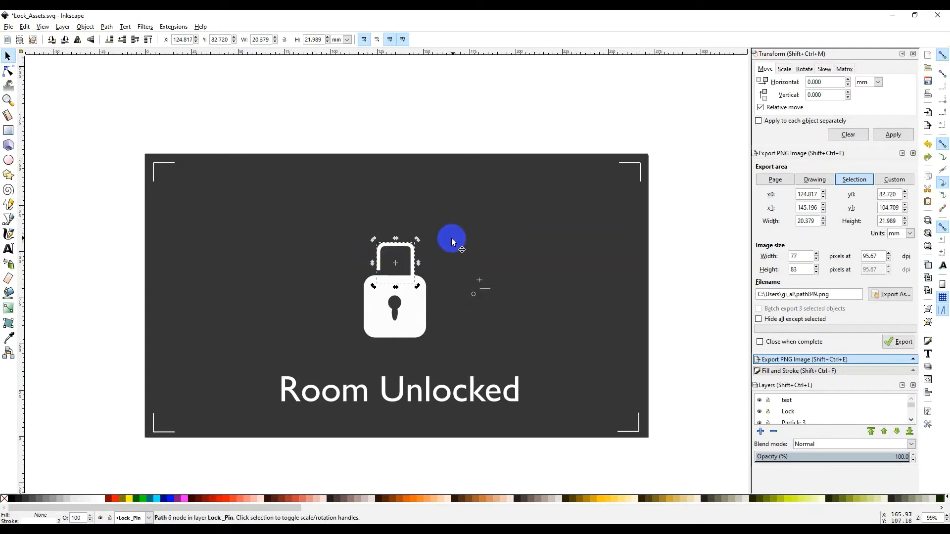
pyautogui.moveTo(405, 259); pyautogui.dragTo(405, 242)
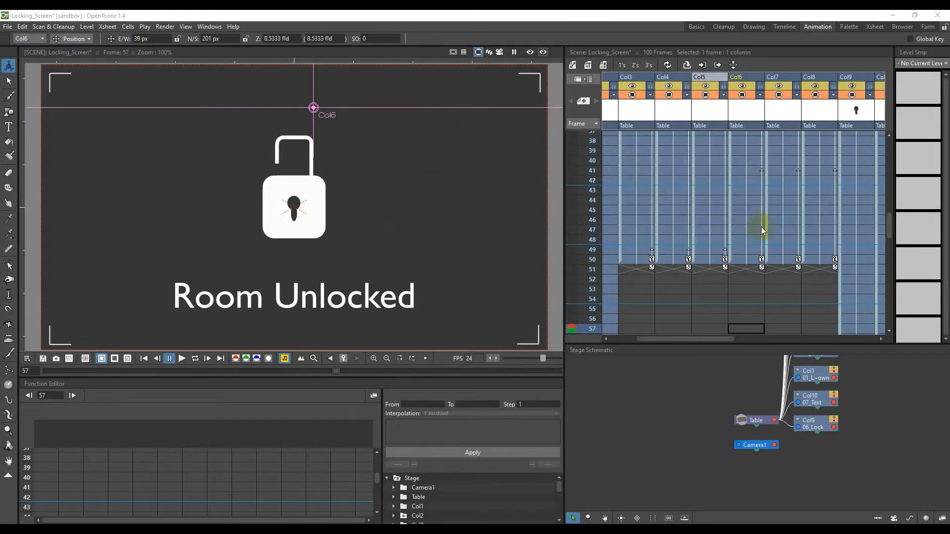
# In OpenToonz, return to frame 1 of the Locking_Screen scene in Col3 and play the unlocking animation.
pyautogui.scroll(8, 768, 241)
pyautogui.scroll(4, 768, 242)
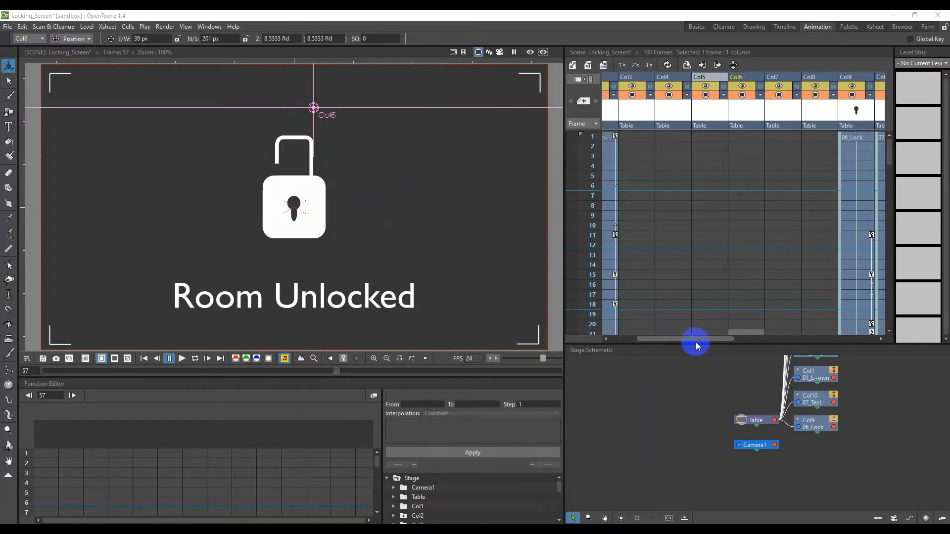
pyautogui.moveTo(693, 341); pyautogui.dragTo(660, 340)
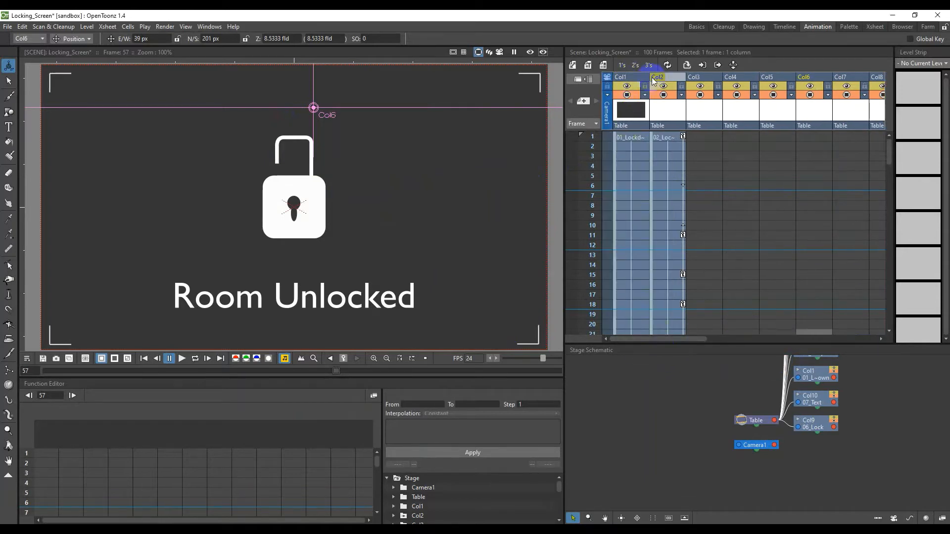
pyautogui.moveTo(670, 339)
pyautogui.mouseDown()
pyautogui.moveTo(694, 340)
pyautogui.moveTo(657, 341)
pyautogui.mouseUp()
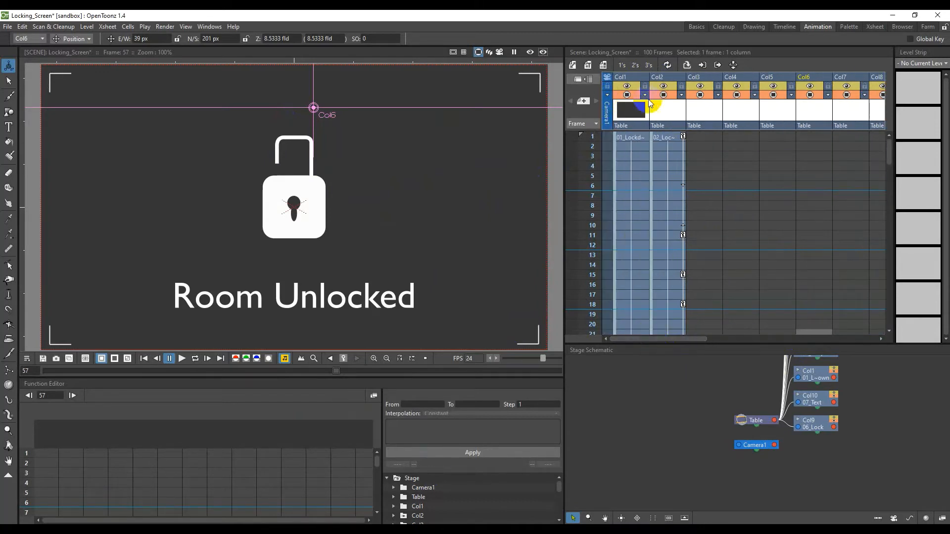
pyautogui.click(705, 138)
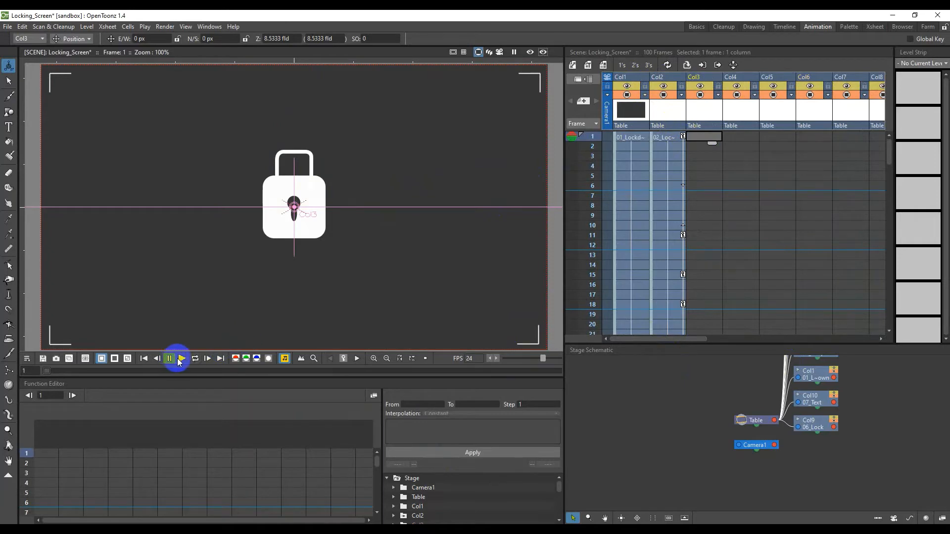
pyautogui.click(183, 359)
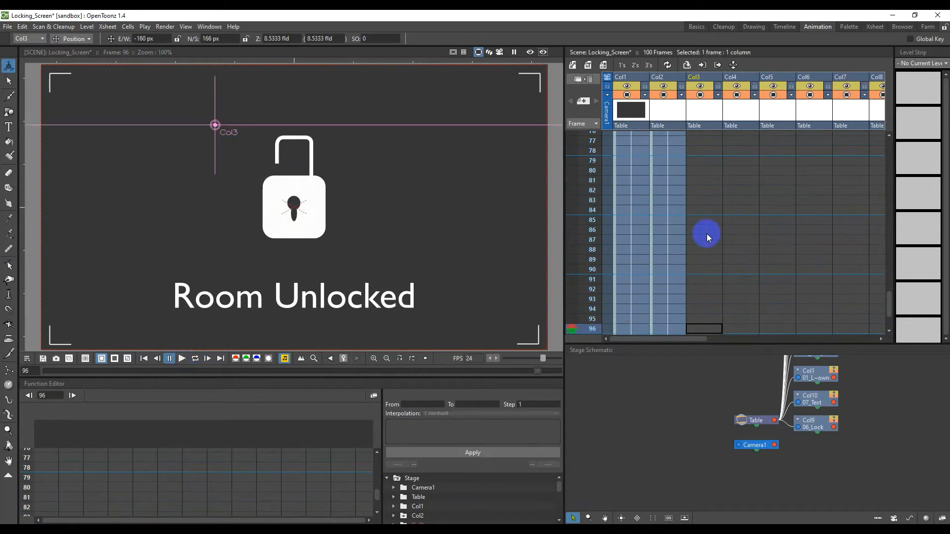
# Step back and forth through the 02_Lockpin column from frame 1 to frame 41 to examine the shackle's movement.
pyautogui.scroll(13, 726, 232)
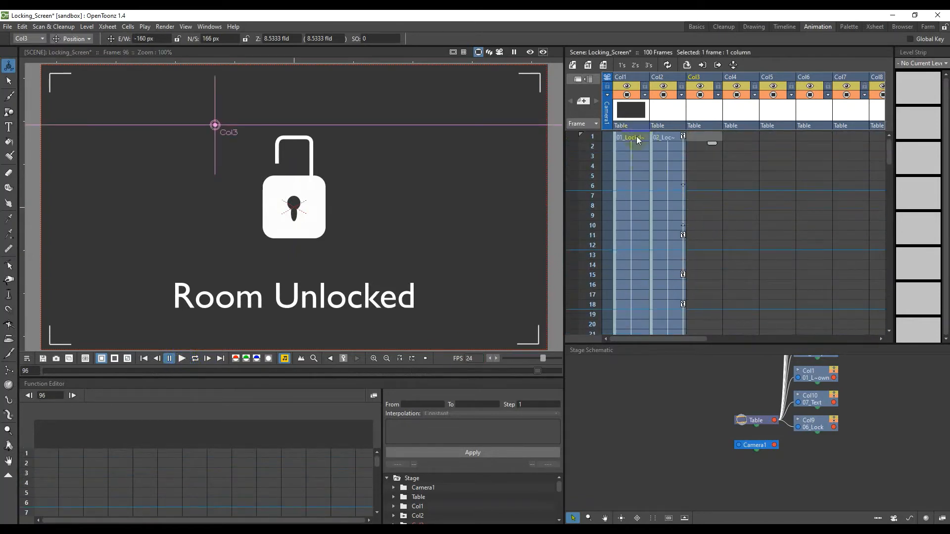
pyautogui.click(669, 138)
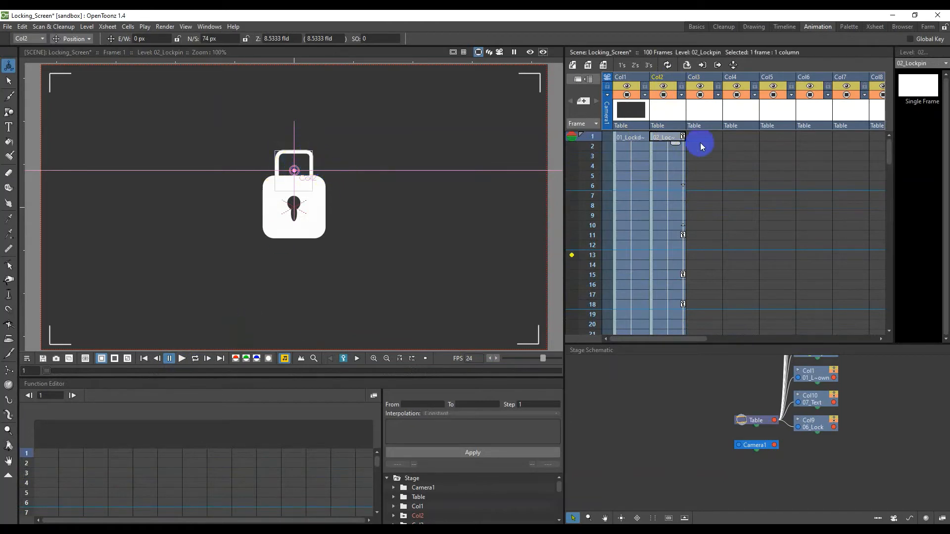
pyautogui.click(660, 145)
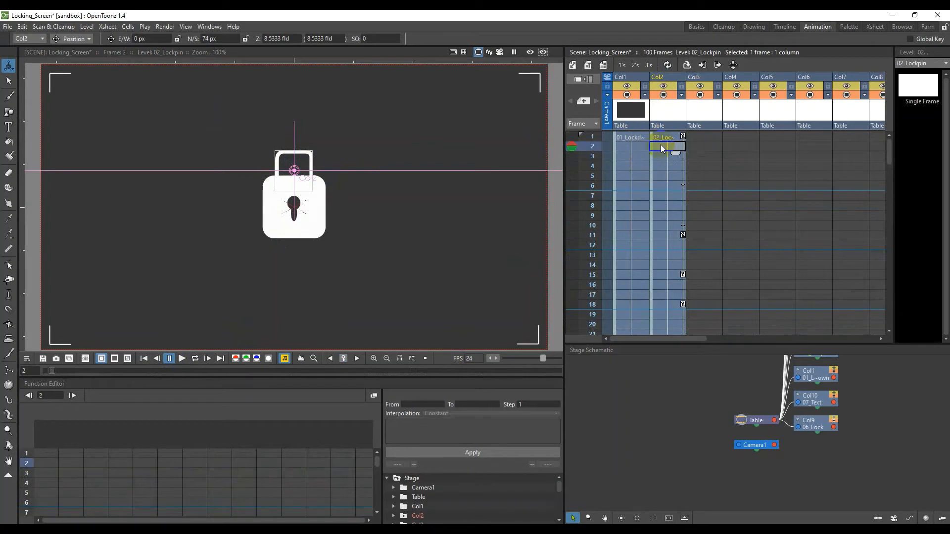
pyautogui.press('Down')
pyautogui.press('Down')
pyautogui.press('Down')
pyautogui.press('Down')
pyautogui.press('Down')
pyautogui.press('Down')
pyautogui.press('Down')
pyautogui.press('Down')
pyautogui.press('Down')
pyautogui.press('Down')
pyautogui.press('Down')
pyautogui.press('Down')
pyautogui.press('Down')
pyautogui.press('Down')
pyautogui.press('Down')
pyautogui.press('Down')
pyautogui.press('Down')
pyautogui.press('Down')
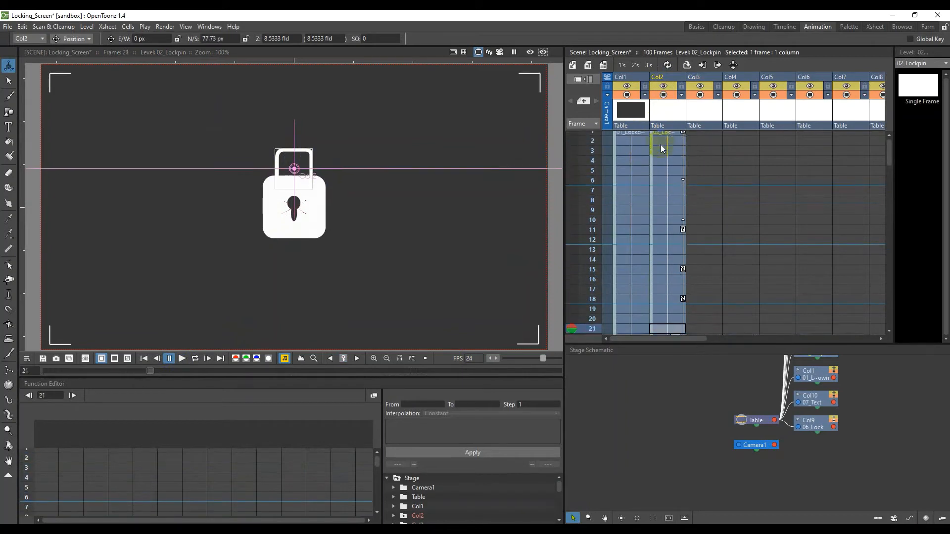
pyautogui.press('Down')
pyautogui.press('Down')
pyautogui.press('Down')
pyautogui.press('Down')
pyautogui.press('Down')
pyautogui.press('Down')
pyautogui.press('Down')
pyautogui.press('Down')
pyautogui.press('Down')
pyautogui.press('Down')
pyautogui.press('Down')
pyautogui.press('Up')
pyautogui.press('Up')
pyautogui.press('Up')
pyautogui.press('Up')
pyautogui.press('Up')
pyautogui.press('Up')
pyautogui.press('Up')
pyautogui.press('Up')
pyautogui.press('Up')
pyautogui.press('Up')
pyautogui.press('Up')
pyautogui.press('Up')
pyautogui.press('Up')
pyautogui.press('Up')
pyautogui.press('Up')
pyautogui.press('Down')
pyautogui.press('Down')
pyautogui.press('Down')
pyautogui.press('Down')
pyautogui.press('Down')
pyautogui.press('Down')
pyautogui.press('Down')
pyautogui.press('Down')
pyautogui.press('Down')
pyautogui.press('Down')
pyautogui.press('Down')
pyautogui.press('Down')
pyautogui.press('Down')
pyautogui.press('Down')
pyautogui.press('Down')
pyautogui.press('Down')
pyautogui.press('Down')
pyautogui.press('Down')
pyautogui.press('Down')
pyautogui.press('Down')
pyautogui.press('Down')
pyautogui.press('Down')
pyautogui.press('Down')
pyautogui.press('Down')
pyautogui.press('Down')
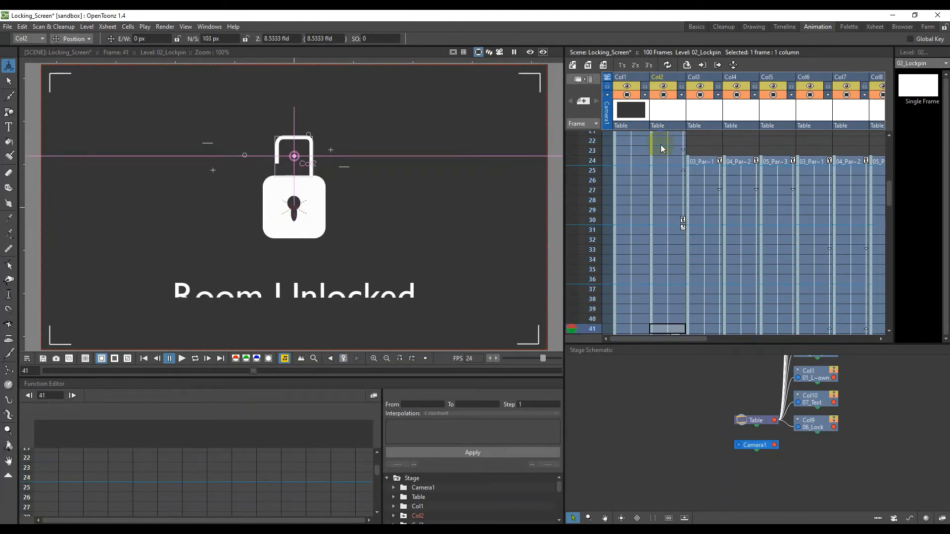
# Step back to frame 18 of the 02_Lockpin column, view its keyframe at frame 30, and dismiss the notification.
pyautogui.press('Up')
pyautogui.press('Up')
pyautogui.press('Up')
pyautogui.press('Up')
pyautogui.press('Up')
pyautogui.press('Up')
pyautogui.press('Up')
pyautogui.press('Up')
pyautogui.press('Up')
pyautogui.press('Up')
pyautogui.press('Up')
pyautogui.press('Up')
pyautogui.press('Up')
pyautogui.press('Up')
pyautogui.press('Up')
pyautogui.press('Up')
pyautogui.press('Up')
pyautogui.press('Up')
pyautogui.press('Up')
pyautogui.press('Up')
pyautogui.press('Up')
pyautogui.press('Up')
pyautogui.press('Up')
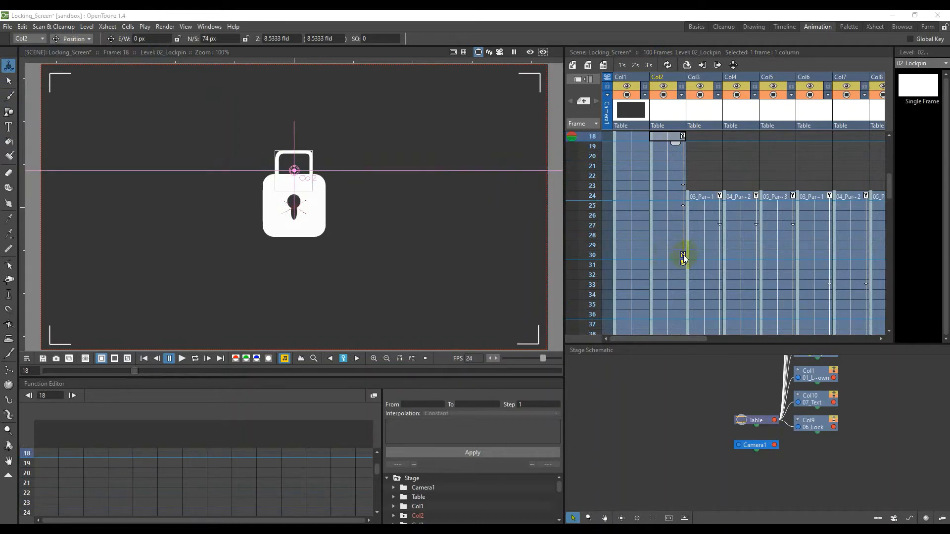
pyautogui.click(683, 258)
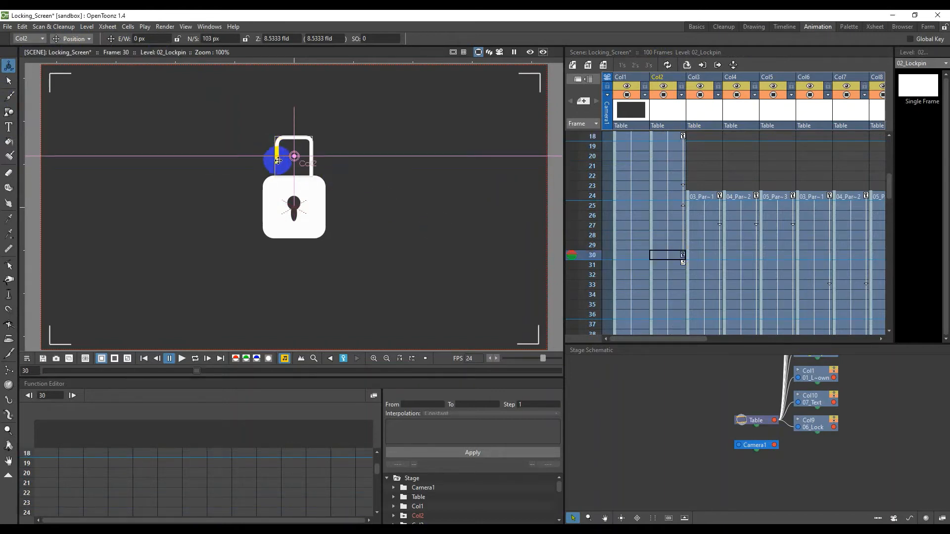
pyautogui.click(935, 478)
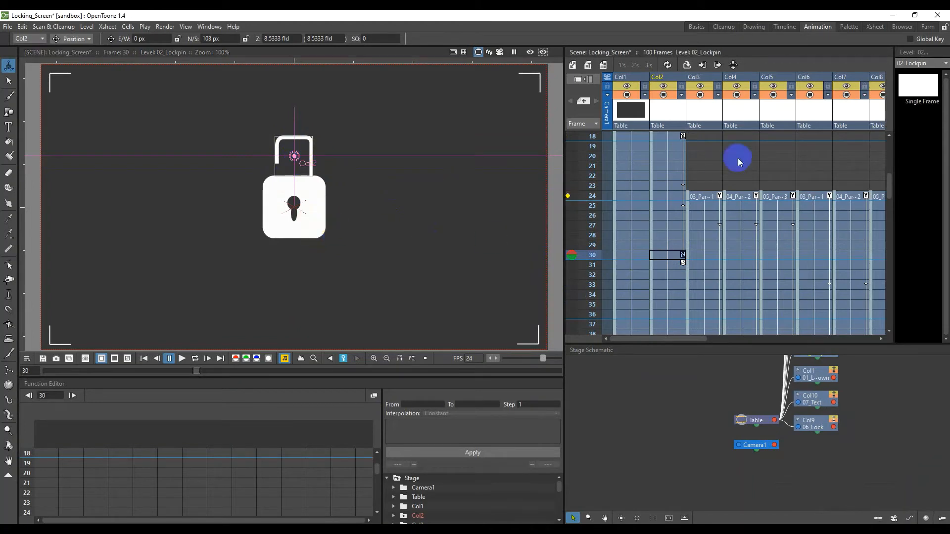
# Examine the lock body's position at the keyframes on frames 11, 15 and 20 of the 06_Lock column.
pyautogui.scroll(2, 806, 170)
pyautogui.moveTo(696, 340); pyautogui.dragTo(748, 331)
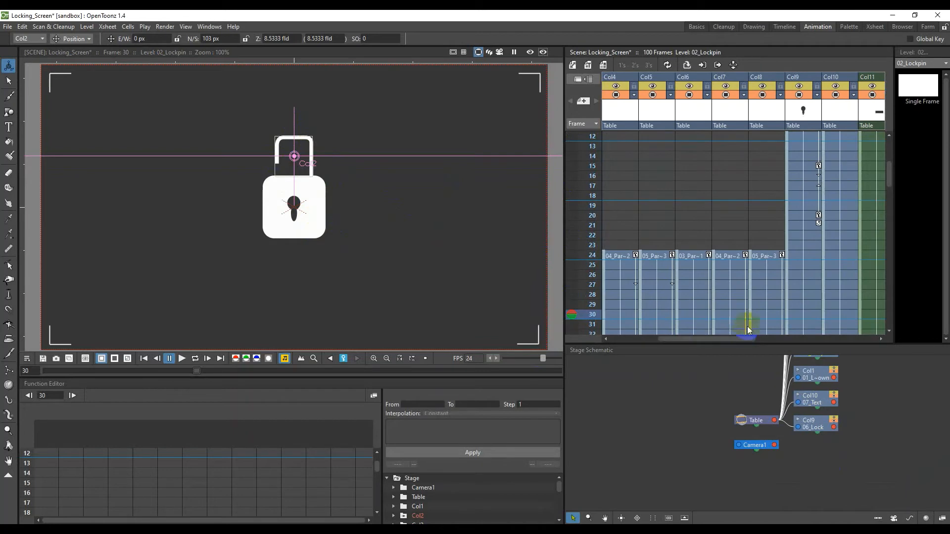
pyautogui.click(819, 168)
pyautogui.scroll(2, 814, 187)
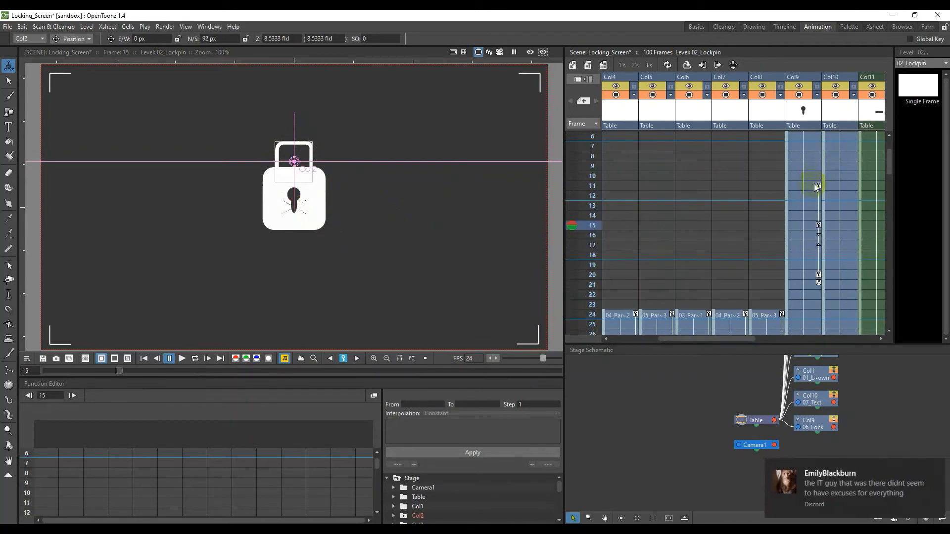
pyautogui.click(933, 468)
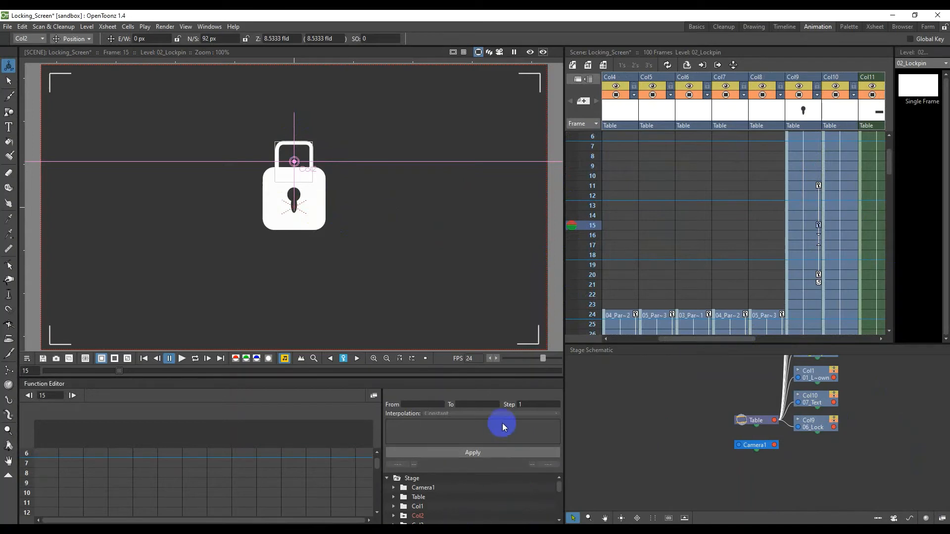
pyautogui.click(819, 186)
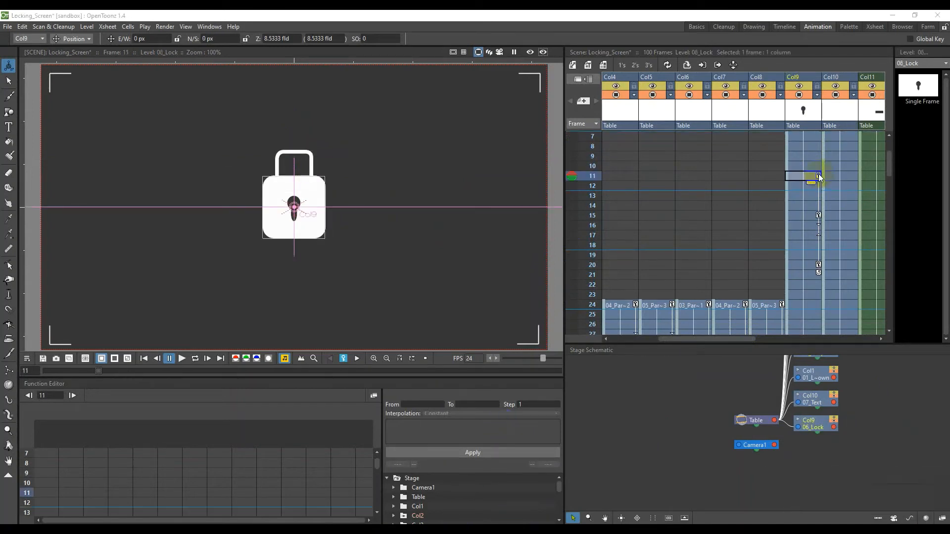
pyautogui.click(819, 218)
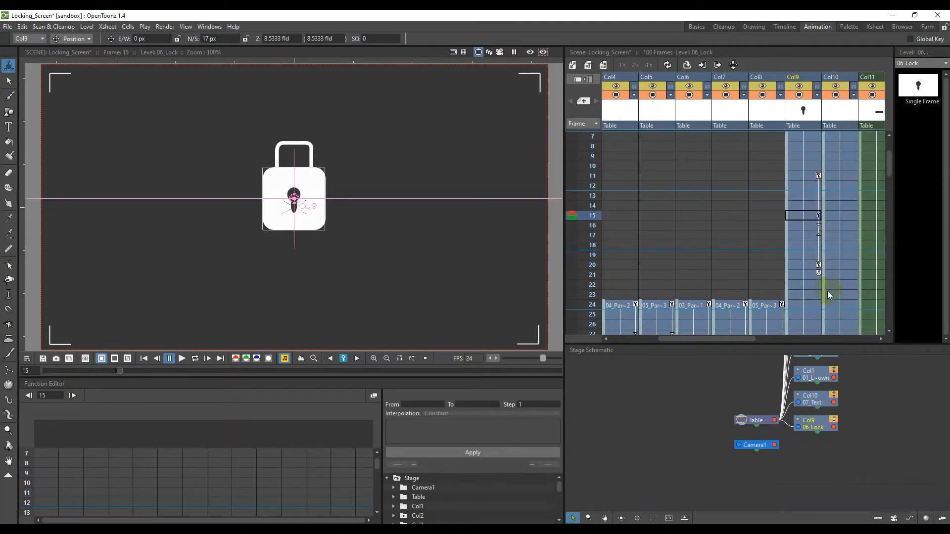
pyautogui.click(819, 266)
pyautogui.click(330, 215)
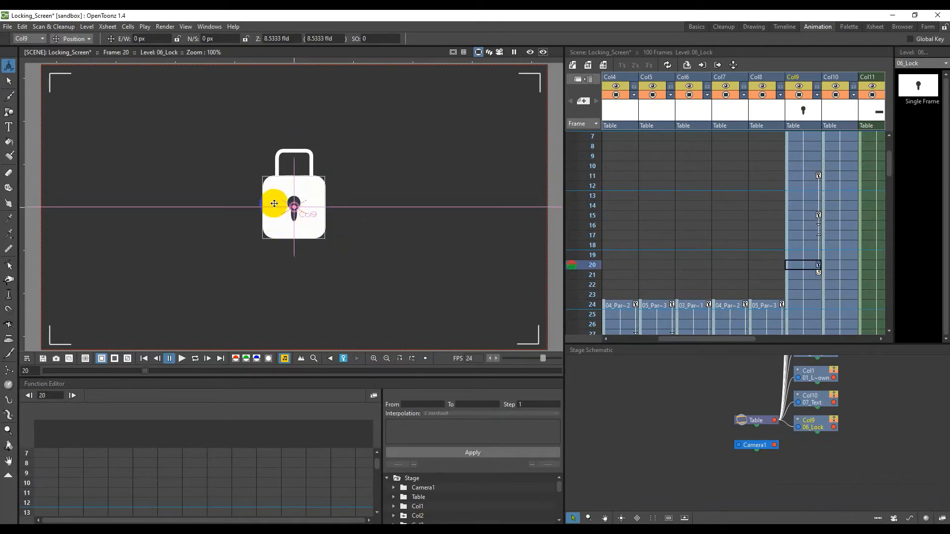
pyautogui.click(819, 177)
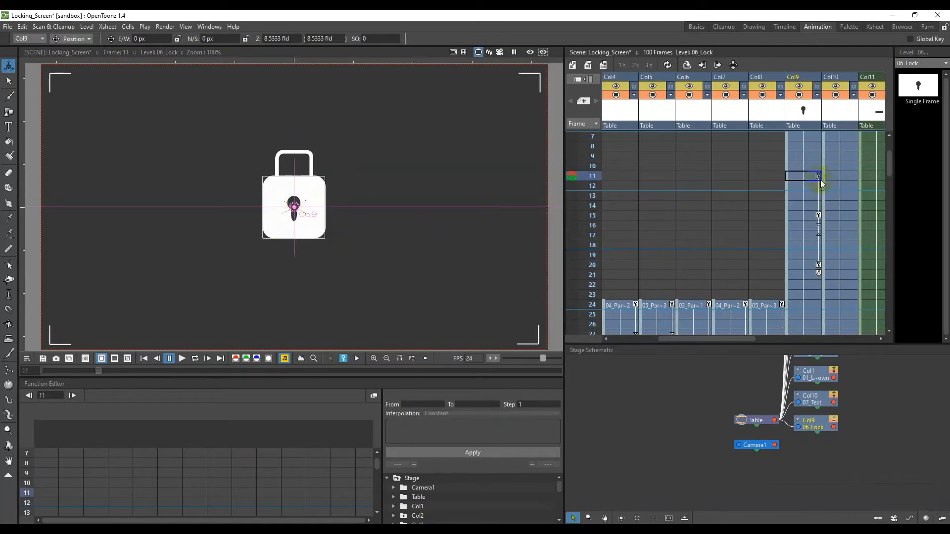
pyautogui.click(819, 216)
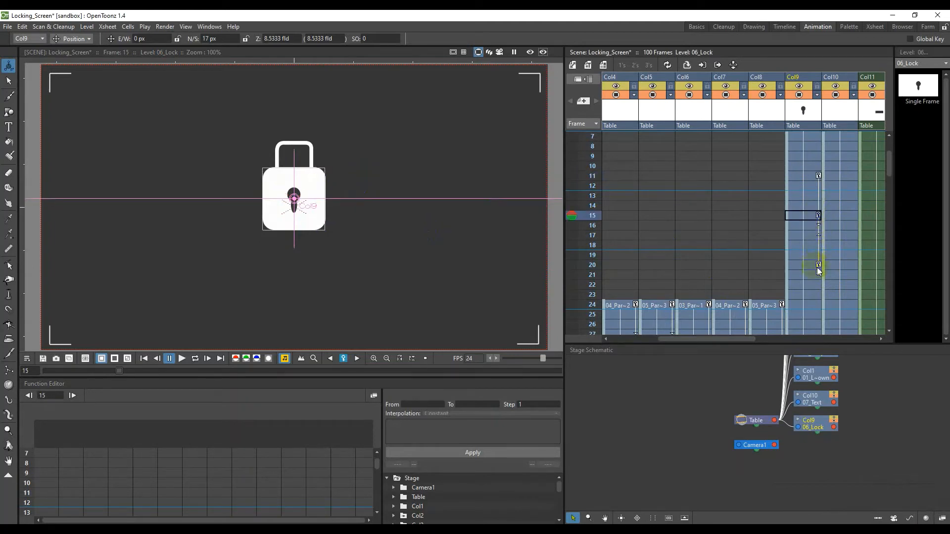
pyautogui.click(823, 175)
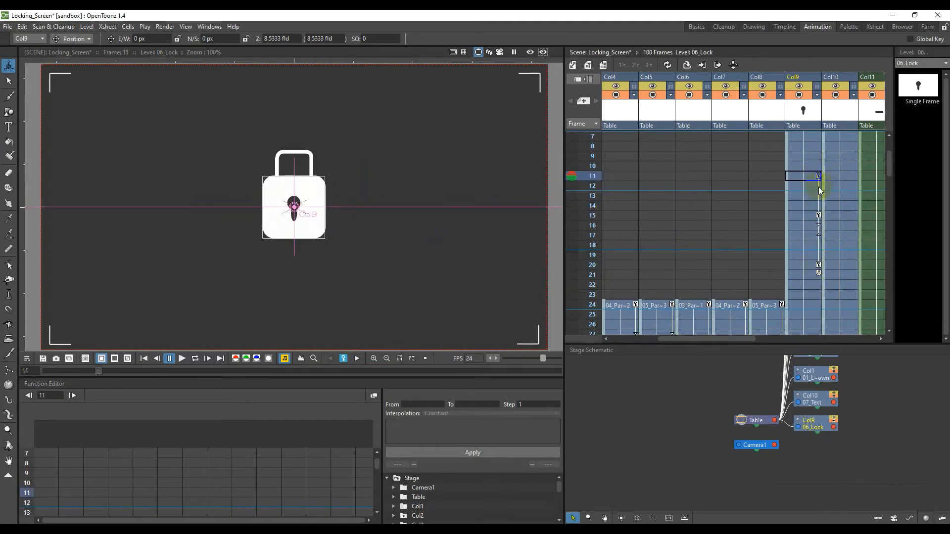
pyautogui.click(819, 216)
pyautogui.click(819, 266)
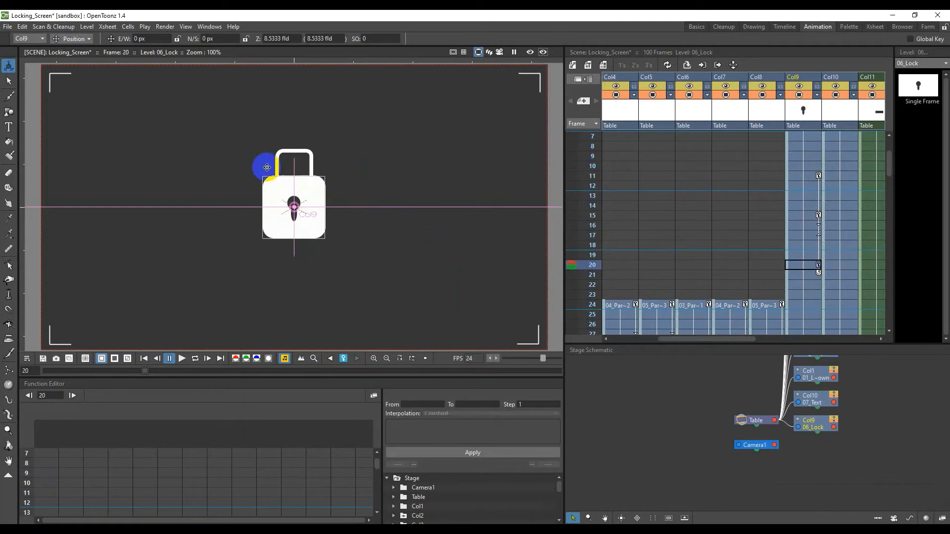
# Look over the particle columns Col3 to Col8 and where their levels start in the Xsheet.
pyautogui.moveTo(726, 339)
pyautogui.mouseDown()
pyautogui.moveTo(760, 338)
pyautogui.moveTo(673, 346)
pyautogui.moveTo(758, 341)
pyautogui.moveTo(733, 340)
pyautogui.mouseUp()
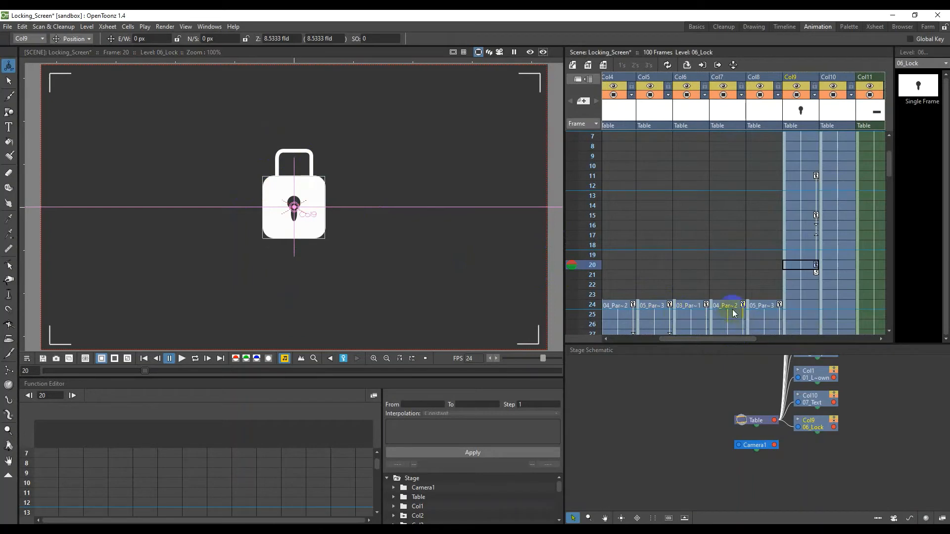
pyautogui.scroll(-4, 736, 293)
pyautogui.scroll(2, 668, 269)
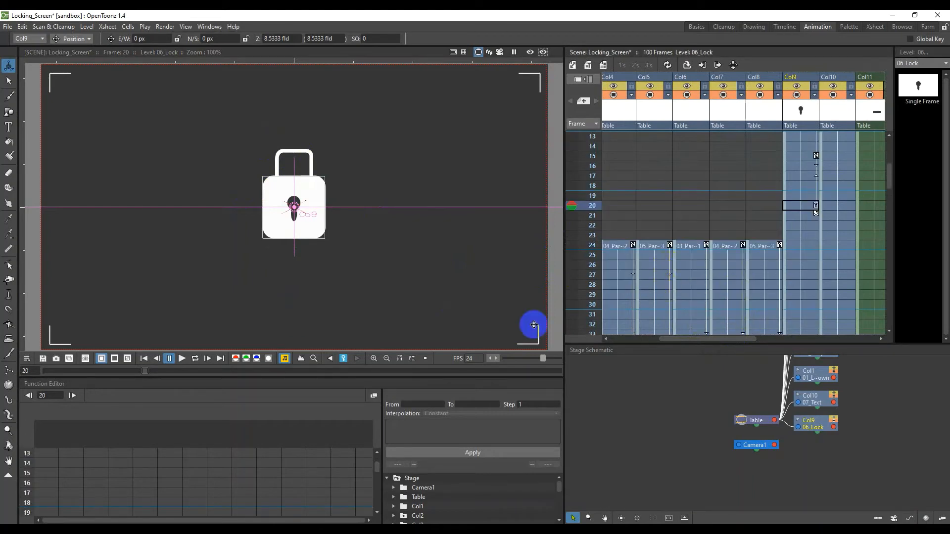
pyautogui.moveTo(699, 342); pyautogui.dragTo(670, 346)
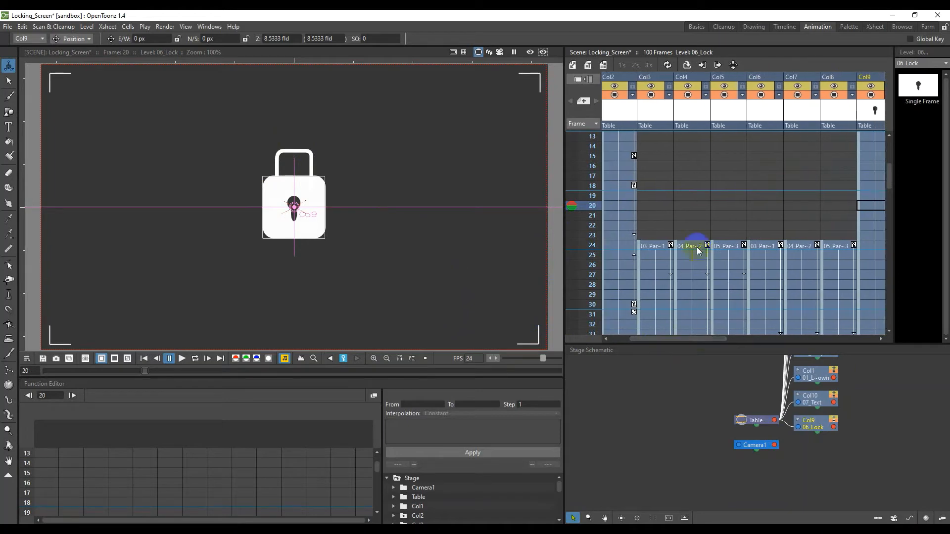
pyautogui.scroll(4, 775, 293)
# Inspect the drawn level E in Col11 with its keyframes, and the 07_Text level in Col10.
pyautogui.moveTo(702, 338); pyautogui.dragTo(774, 338)
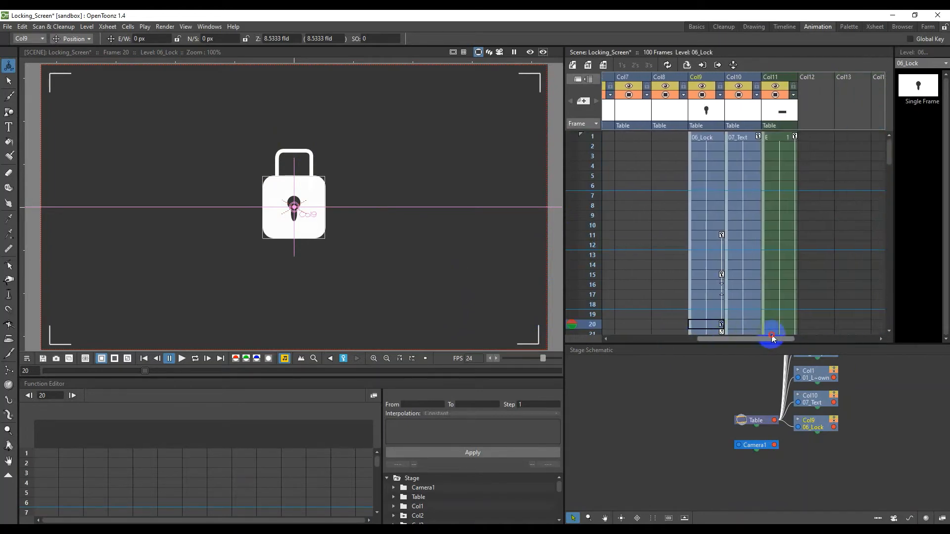
pyautogui.scroll(-1, 758, 228)
pyautogui.scroll(1, 760, 228)
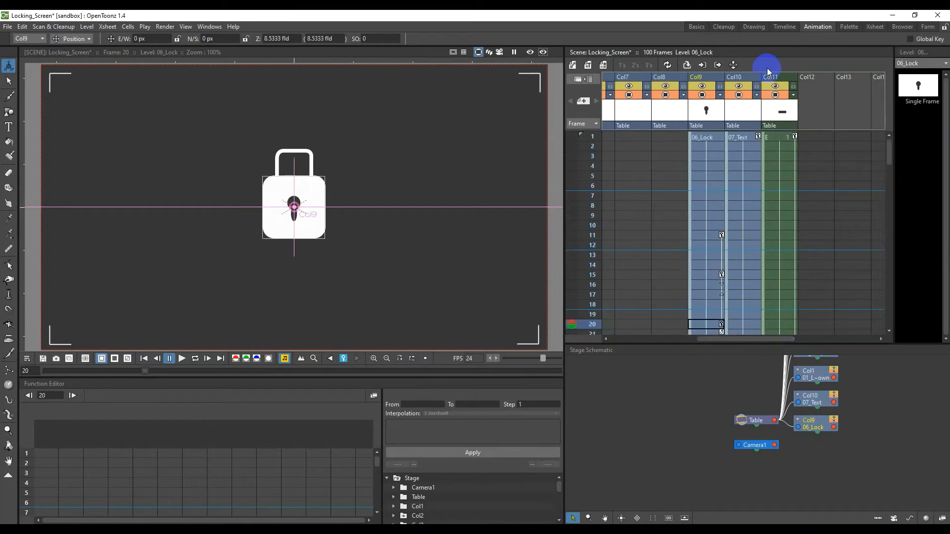
pyautogui.click(781, 78)
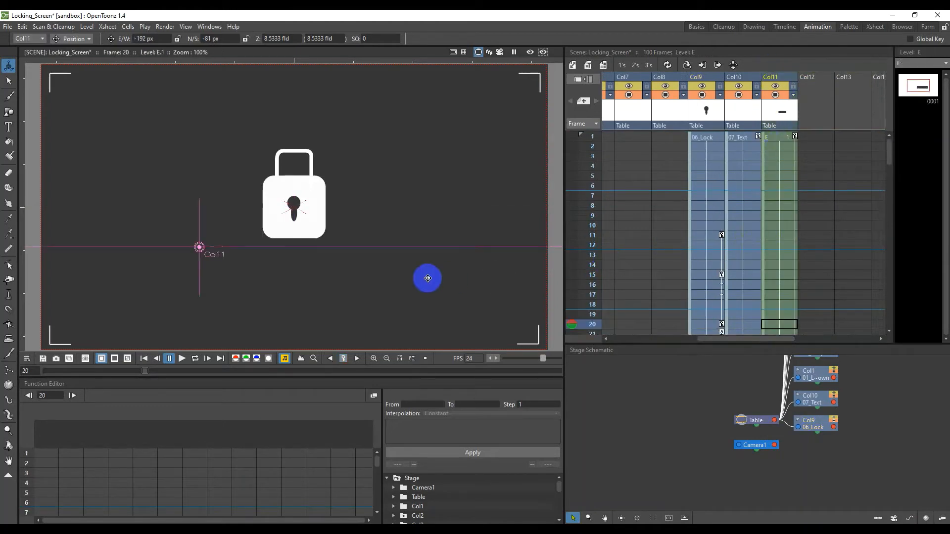
pyautogui.scroll(-2, 411, 286)
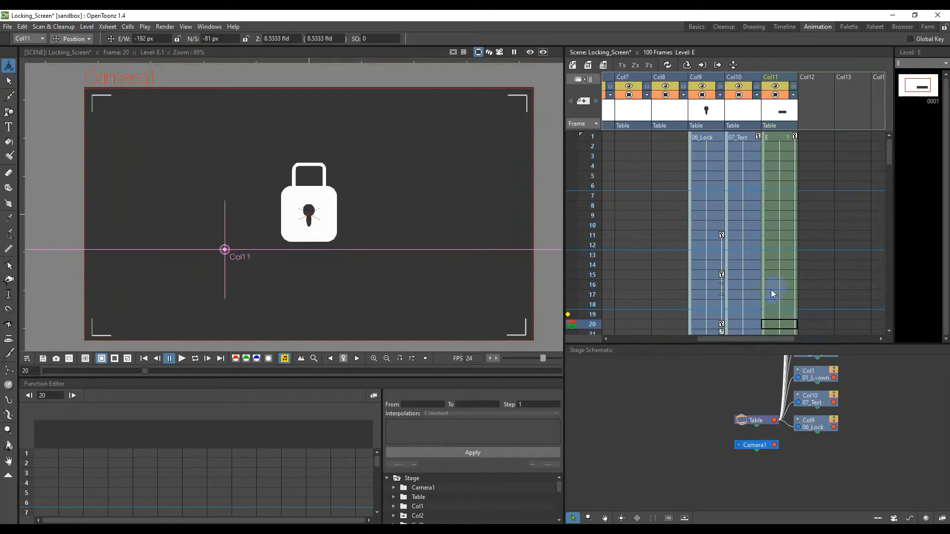
pyautogui.moveTo(887, 148); pyautogui.dragTo(886, 206)
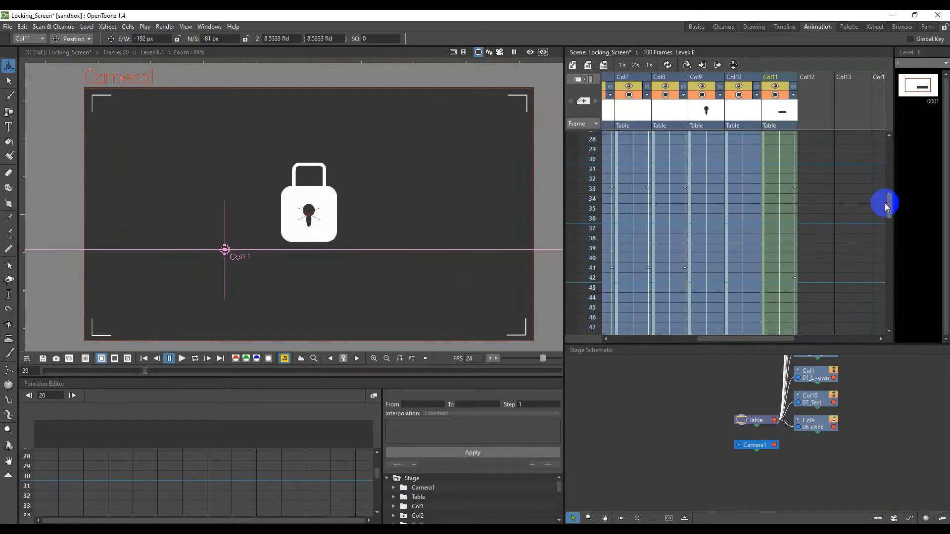
pyautogui.click(742, 82)
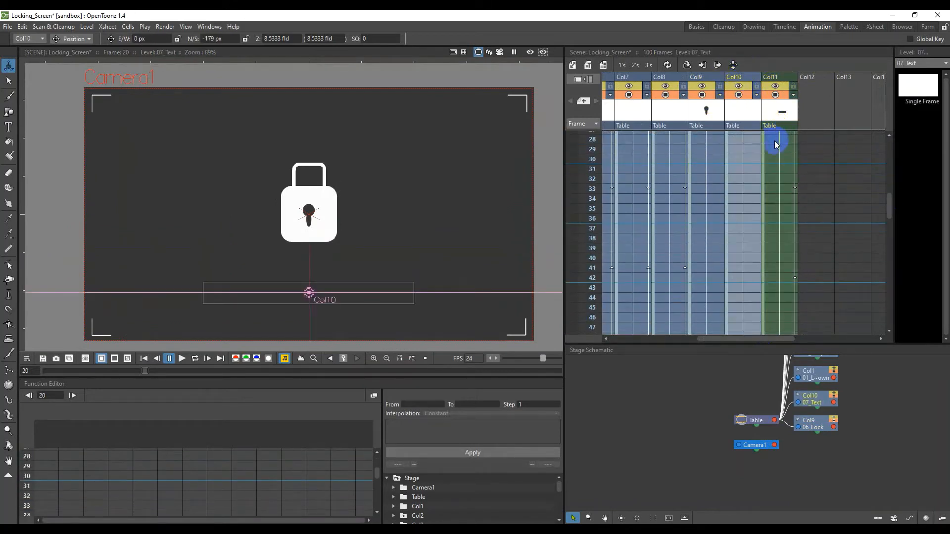
# Try moving the drawn level E in Col11 at frame 20, and undo the move.
pyautogui.click(790, 82)
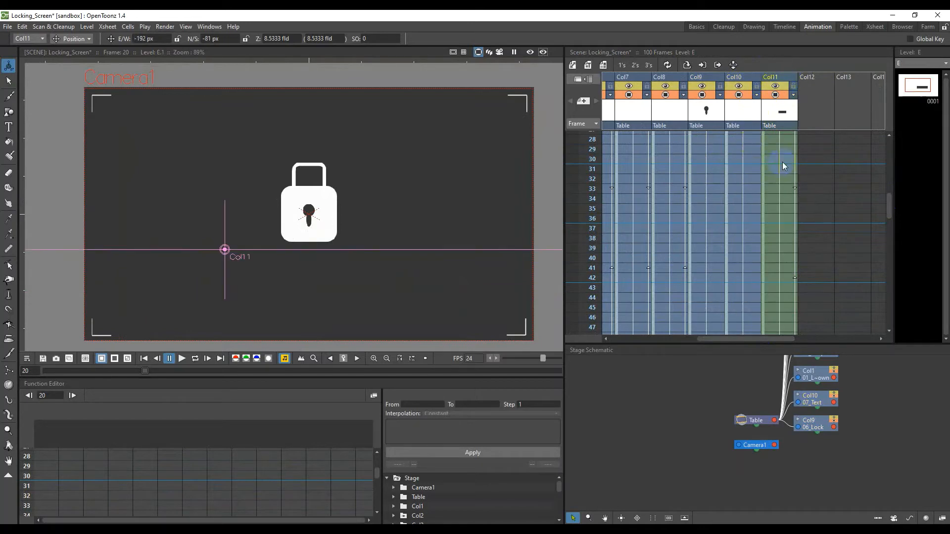
pyautogui.scroll(2, 756, 199)
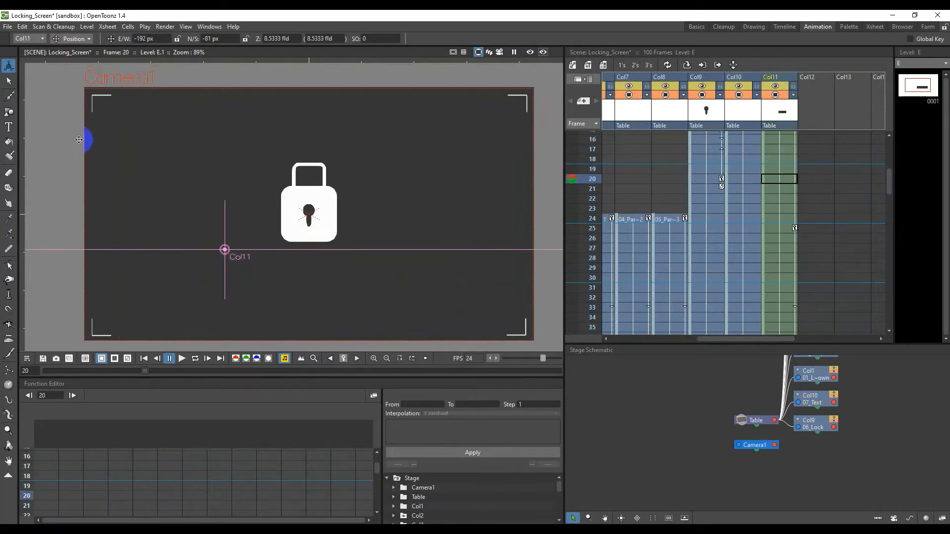
pyautogui.moveTo(367, 272); pyautogui.dragTo(335, 271)
pyautogui.hotkey('ctrl', 'z')
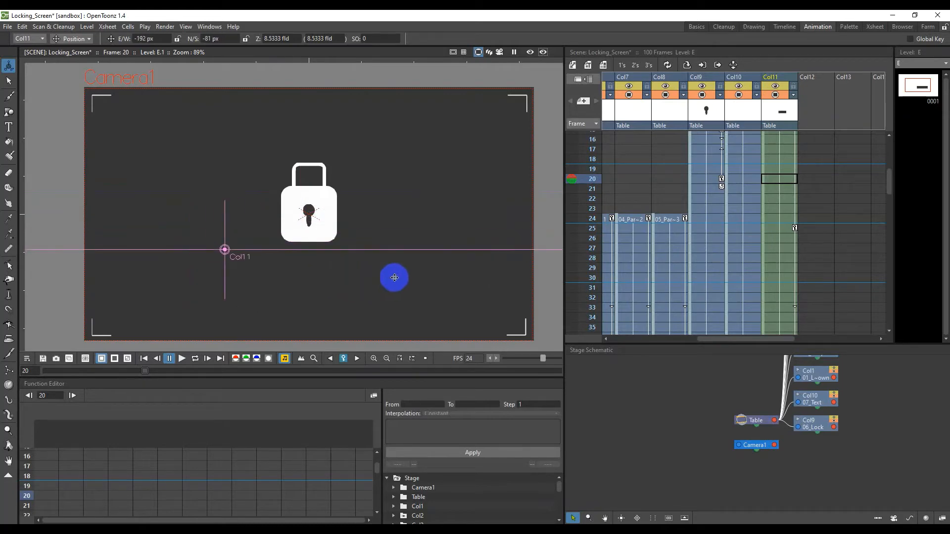
# Examine the position of level E in Col11 at its keyframes on frames 1 and 25.
pyautogui.scroll(5, 780, 214)
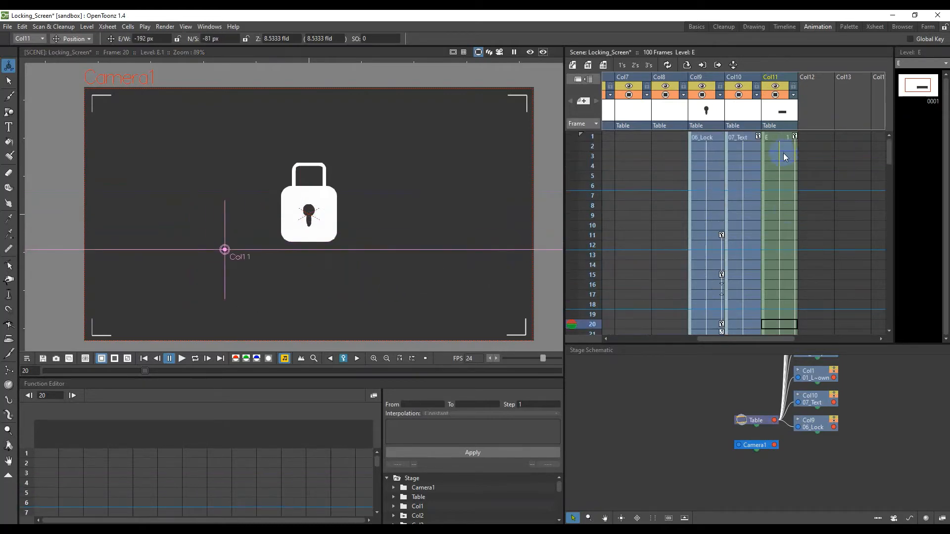
pyautogui.click(798, 137)
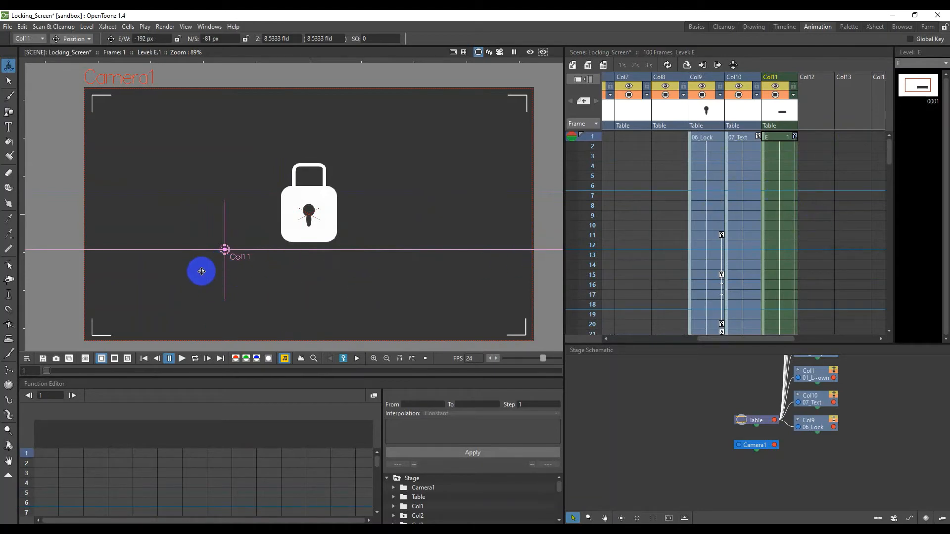
pyautogui.scroll(-4, 792, 276)
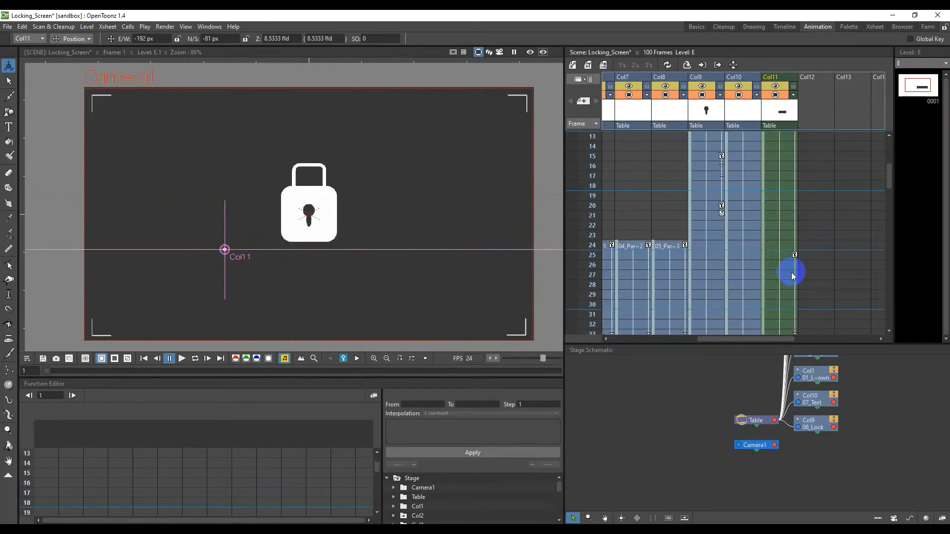
pyautogui.click(795, 255)
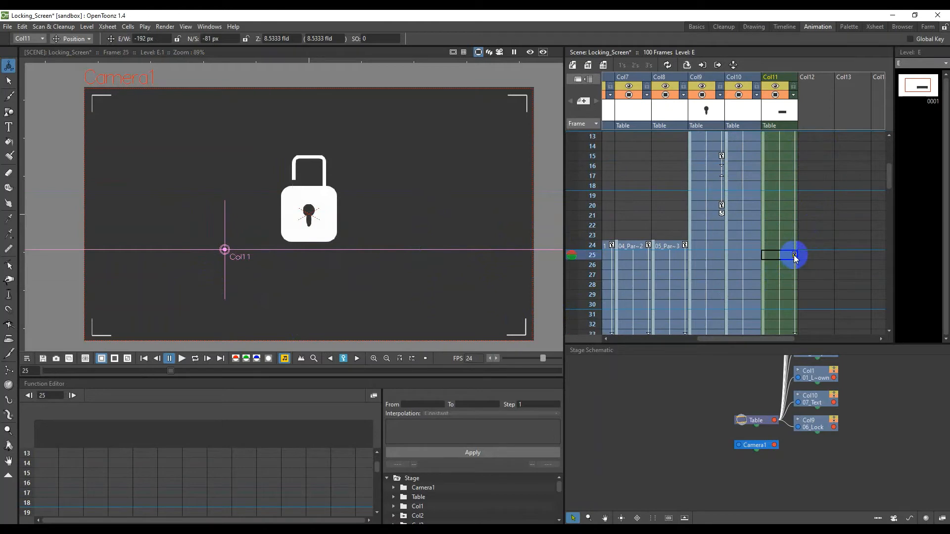
pyautogui.click(795, 255)
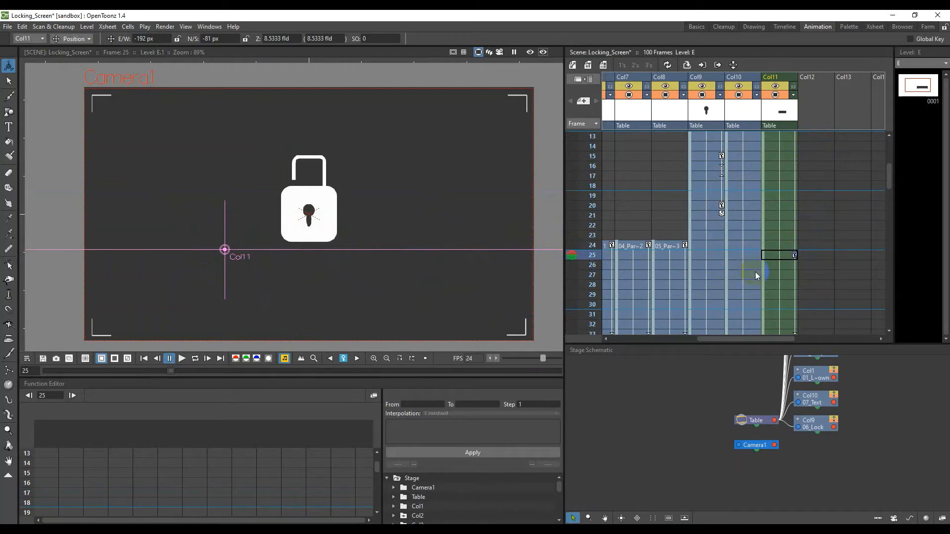
# Advance Col11 frame by frame from frame 25 to frame 52 to watch how level E reveals the text.
pyautogui.press('Down')
pyautogui.press('Down')
pyautogui.press('Down')
pyautogui.press('Down')
pyautogui.press('Down')
pyautogui.press('Down')
pyautogui.press('Down')
pyautogui.press('Down')
pyautogui.press('Down')
pyautogui.press('Down')
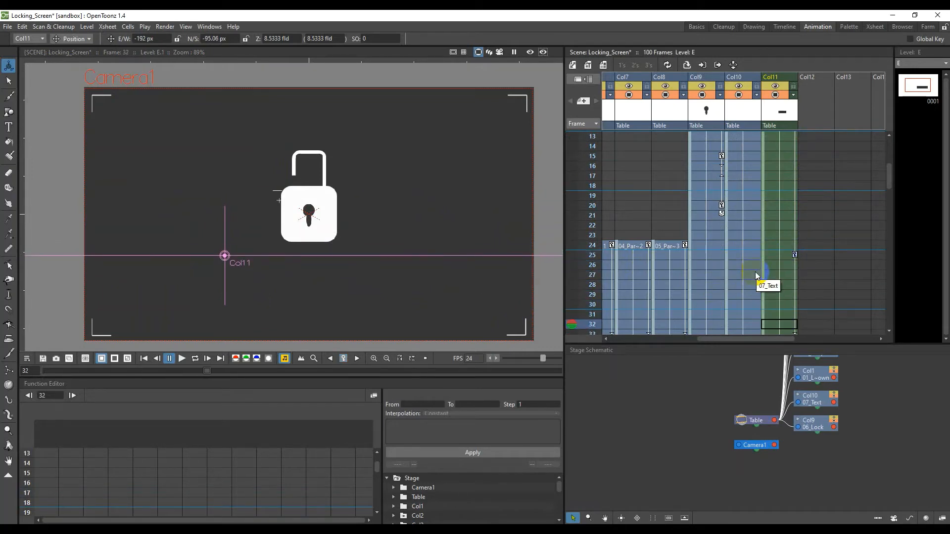
pyautogui.press('Down')
pyautogui.press('Down')
pyautogui.press('Down')
pyautogui.press('Down')
pyautogui.press('Down')
pyautogui.press('Down')
pyautogui.press('Down')
pyautogui.press('Down')
pyautogui.press('Down')
pyautogui.press('Down')
pyautogui.press('Down')
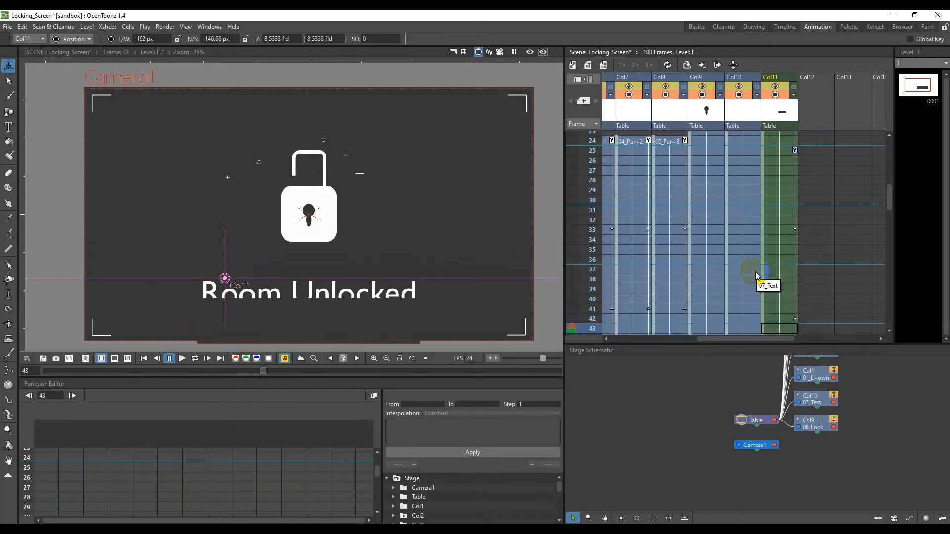
pyautogui.press('Down')
pyautogui.press('Down')
pyautogui.press('Down')
pyautogui.press('Down')
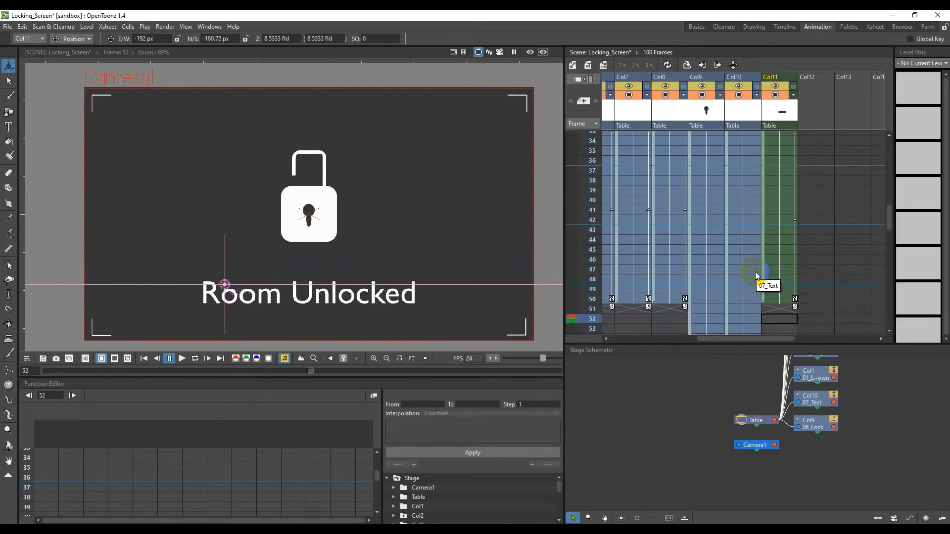
# Go back frame by frame from frame 52 to frame 32 in Col11 and look over its keyframes in the Xsheet.
pyautogui.press('Up')
pyautogui.press('Up')
pyautogui.press('Up')
pyautogui.press('Up')
pyautogui.press('Up')
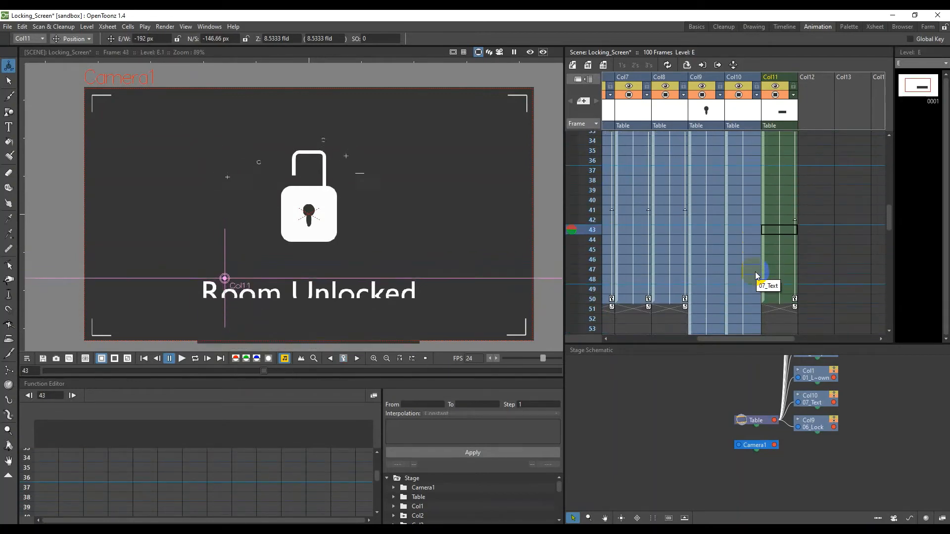
pyautogui.press('Up')
pyautogui.press('Up')
pyautogui.press('Up')
pyautogui.press('Up')
pyautogui.press('Up')
pyautogui.press('Up')
pyautogui.press('Up')
pyautogui.press('Up')
pyautogui.press('Up')
pyautogui.press('Up')
pyautogui.press('Up')
pyautogui.press('Up')
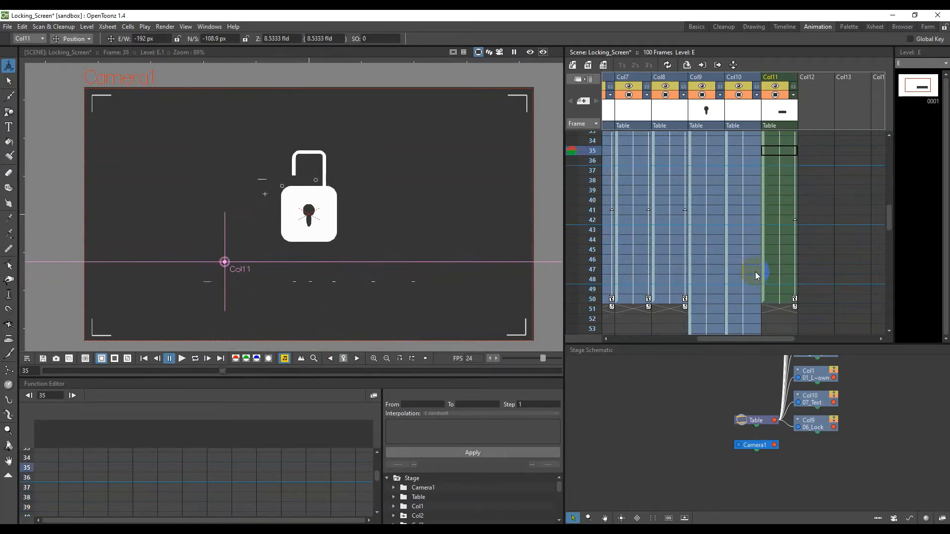
pyautogui.press('Up')
pyautogui.scroll(-2, 804, 276)
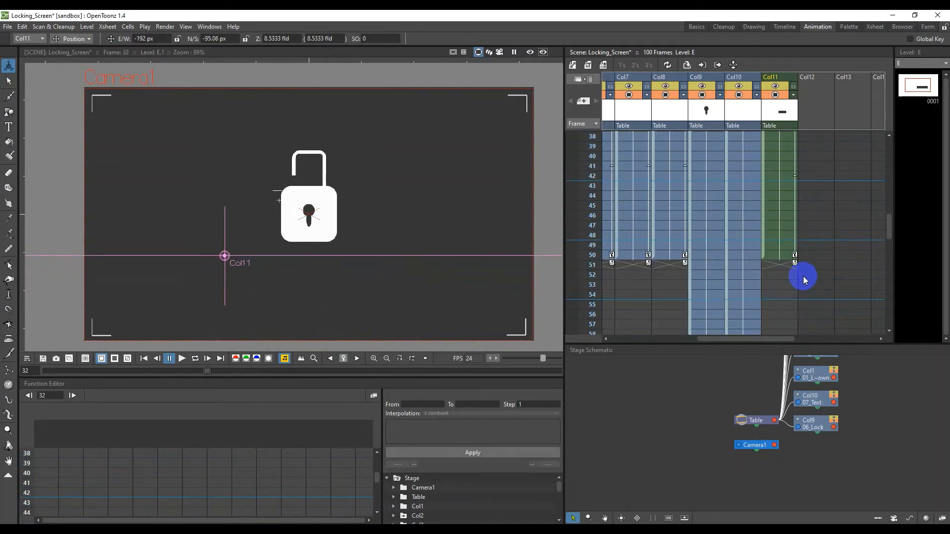
pyautogui.scroll(7, 803, 276)
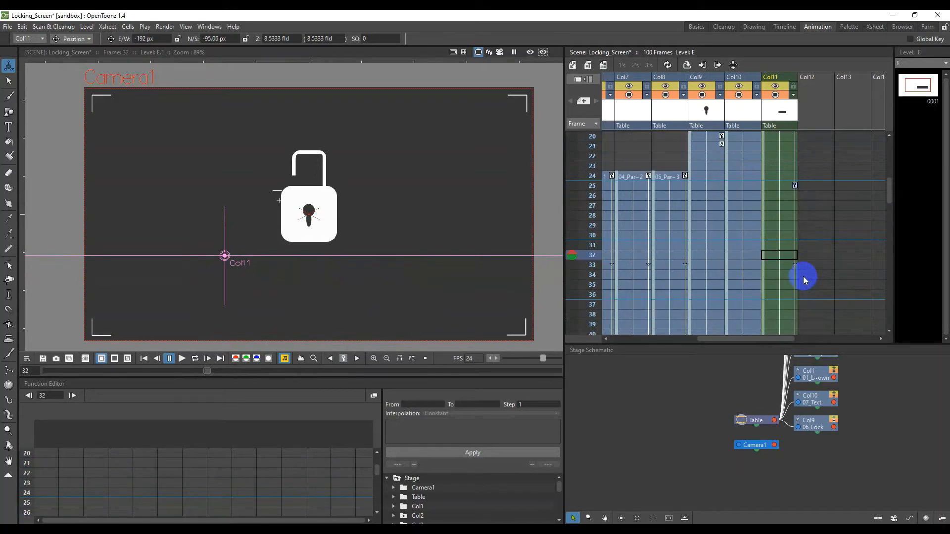
pyautogui.scroll(4, 759, 212)
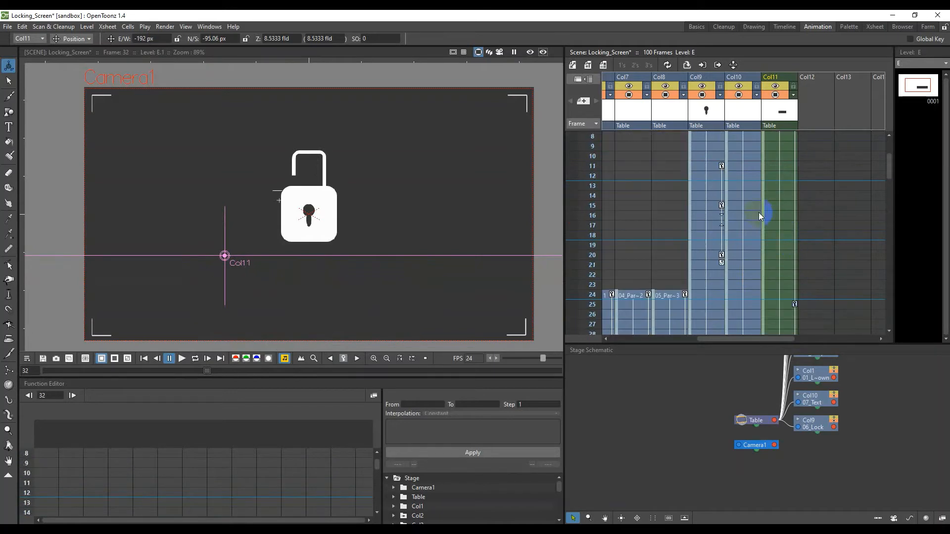
# Play the unlocking animation from frame 9 in the viewer and stop it at frame 59.
pyautogui.scroll(-2, 697, 249)
pyautogui.click(669, 237)
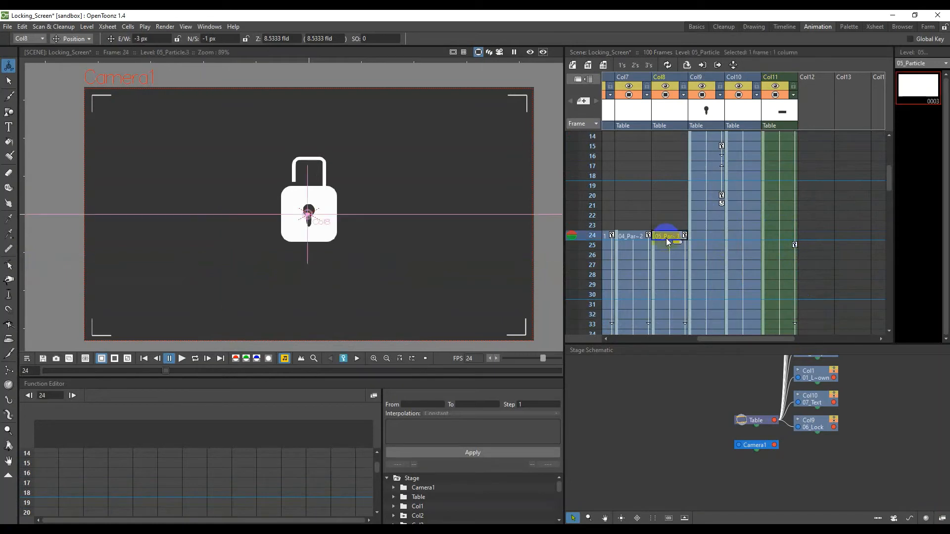
pyautogui.moveTo(766, 341); pyautogui.dragTo(745, 339)
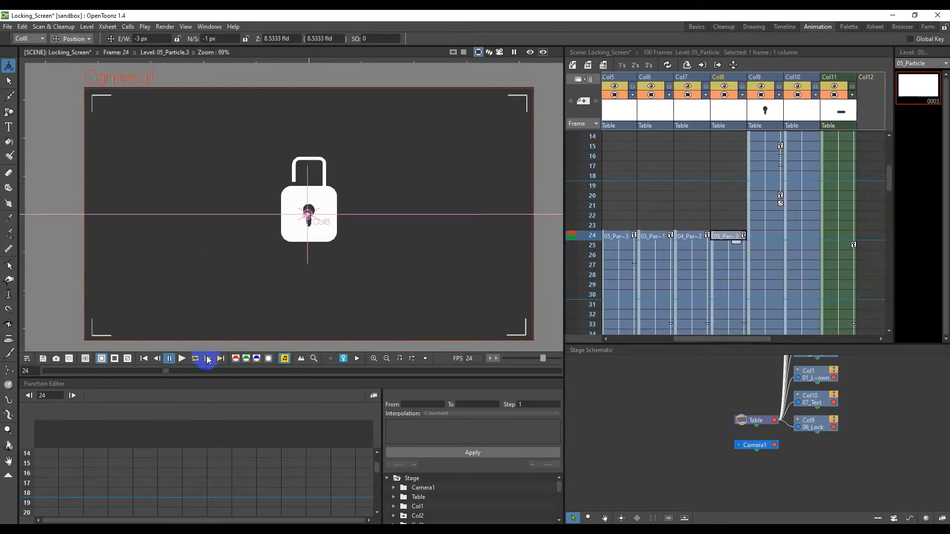
pyautogui.scroll(2, 762, 218)
pyautogui.click(725, 147)
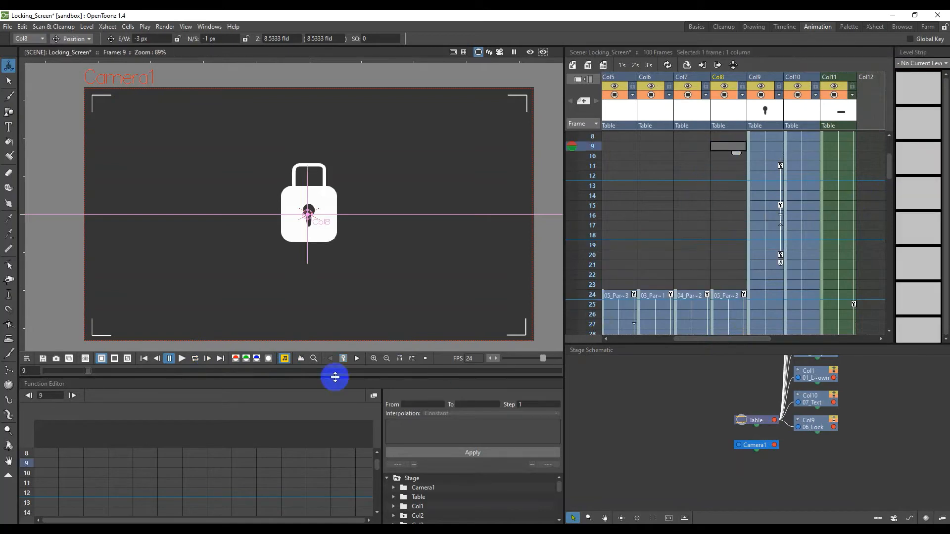
pyautogui.click(183, 359)
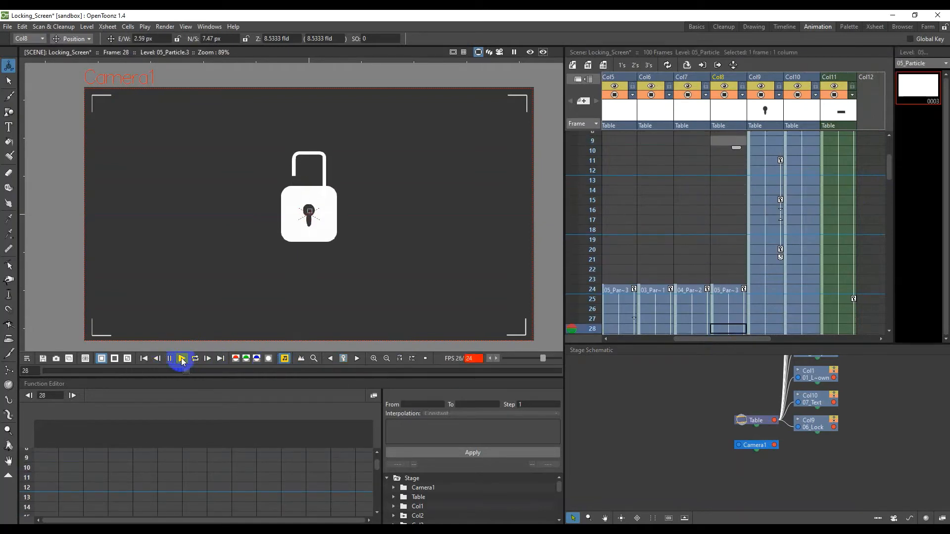
pyautogui.click(182, 361)
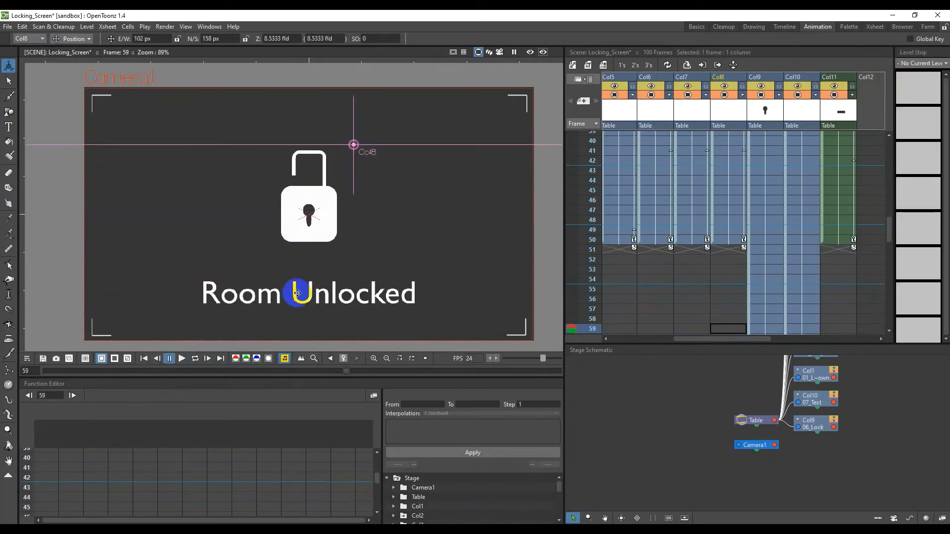
# Move the Col11 keyframes on frames 25 and 50 together to frames 40 and 65.
pyautogui.scroll(4, 809, 266)
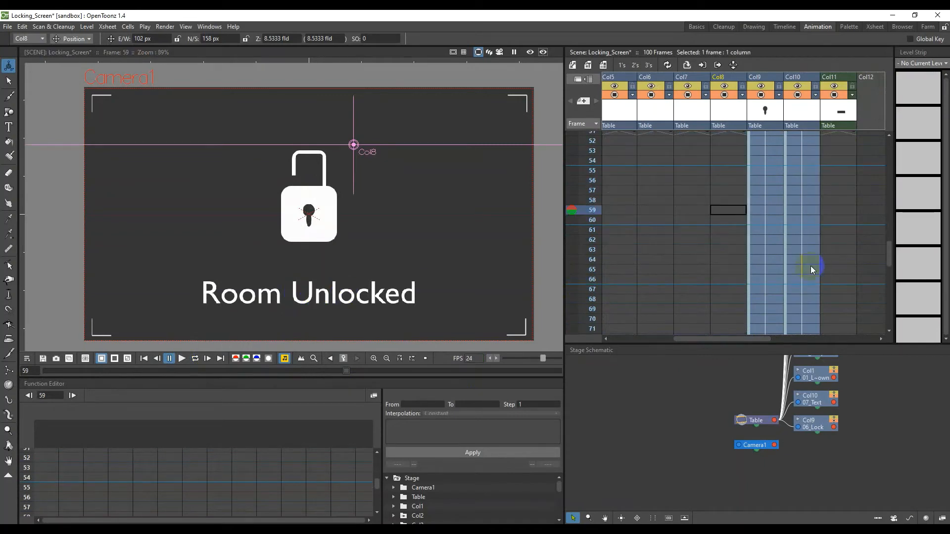
pyautogui.scroll(4, 810, 266)
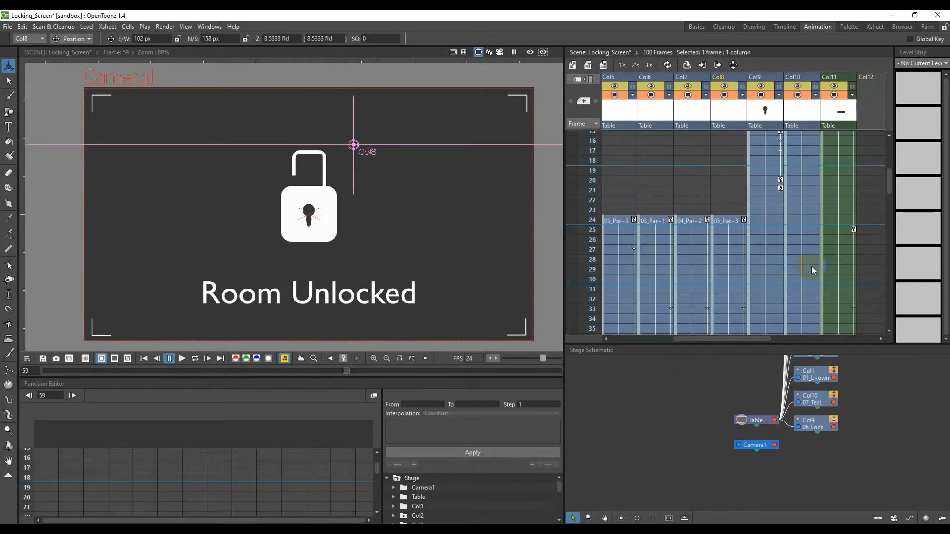
pyautogui.click(854, 230)
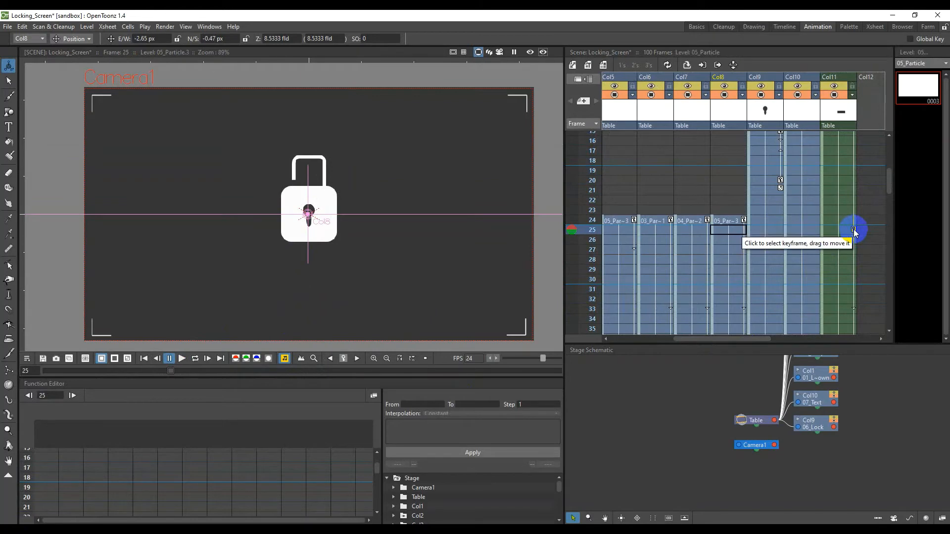
pyautogui.scroll(-6, 853, 250)
pyautogui.click(853, 300)
pyautogui.click(854, 300)
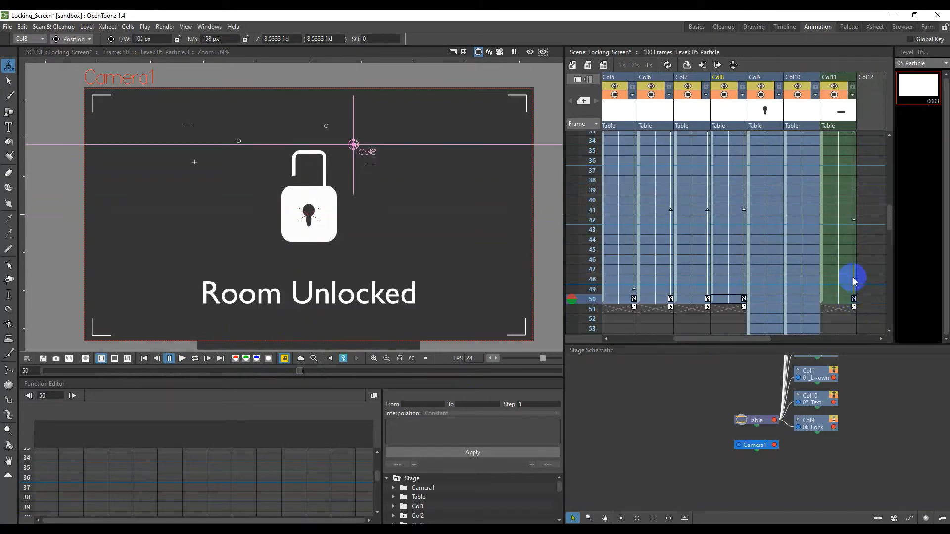
pyautogui.scroll(6, 853, 272)
pyautogui.moveTo(854, 230); pyautogui.dragTo(855, 291)
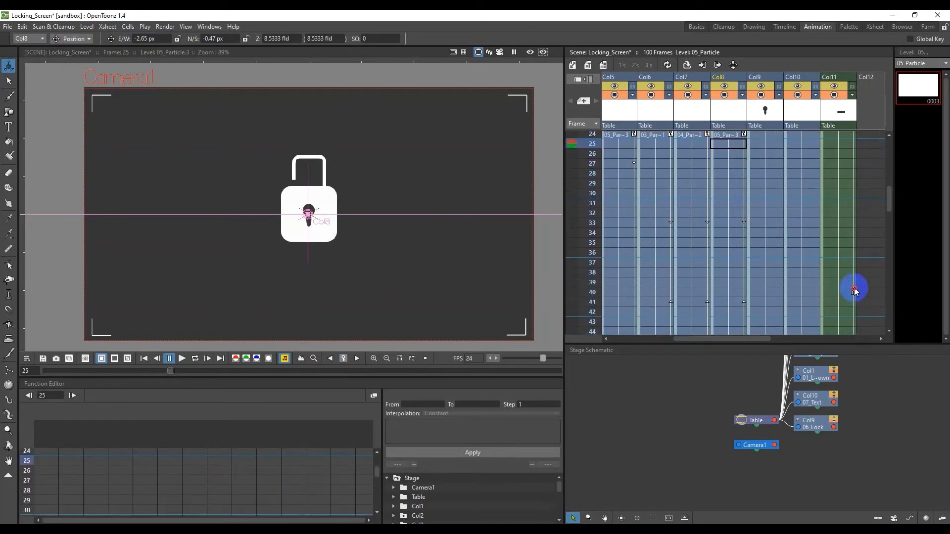
pyautogui.scroll(-4, 855, 295)
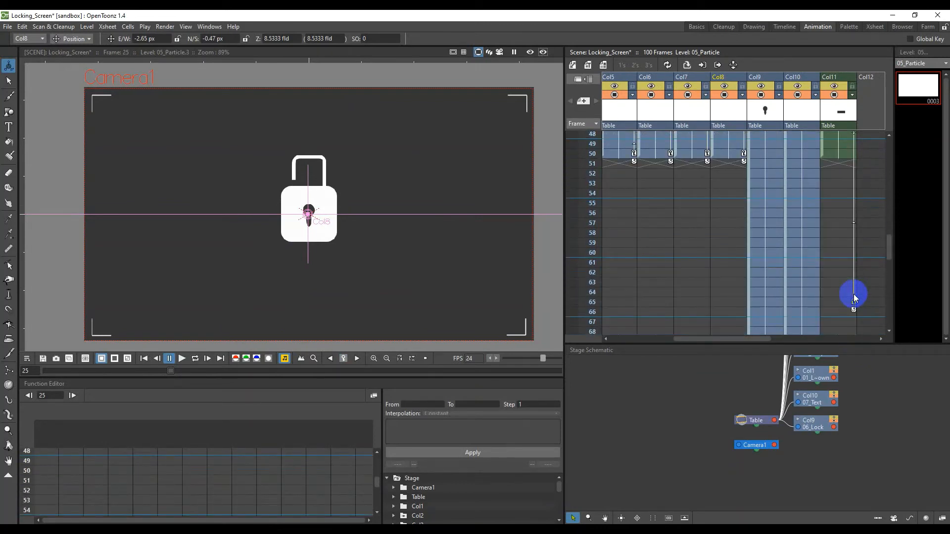
# Extend the exposure of level E in Col11 from frame 50 to frame 65.
pyautogui.click(845, 154)
pyautogui.moveTo(848, 161); pyautogui.dragTo(861, 312)
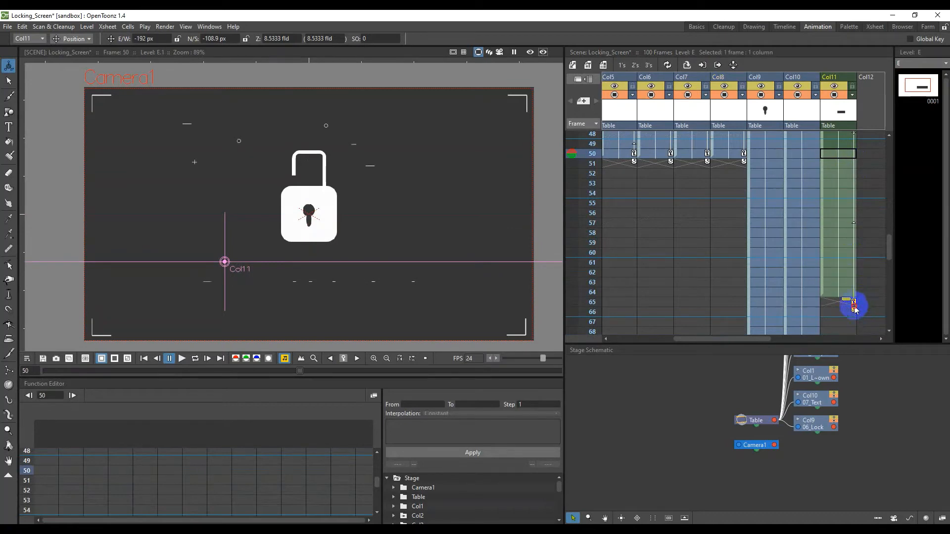
pyautogui.click(876, 294)
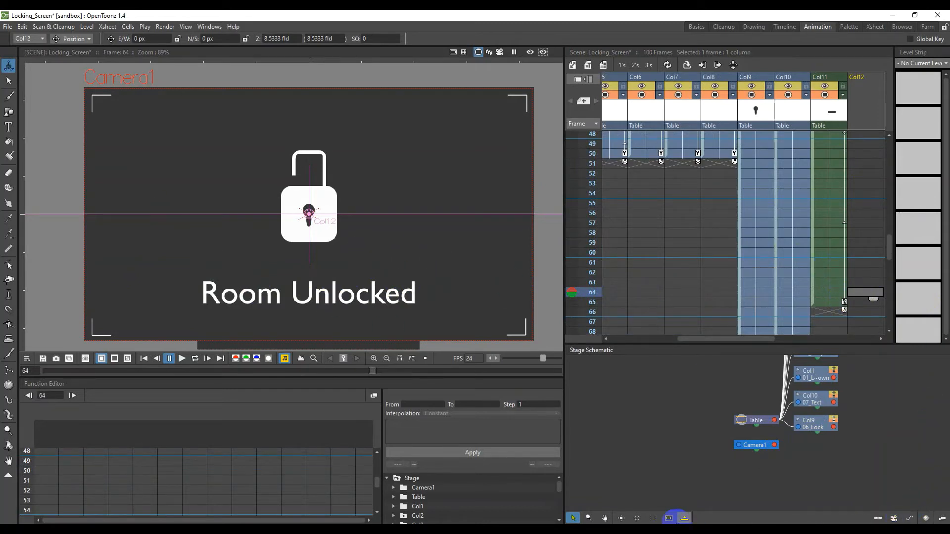
# Look through the Matte effects in the FX Browser from the FX Schematic, close it, and return to the Stage Schematic.
pyautogui.click(943, 519)
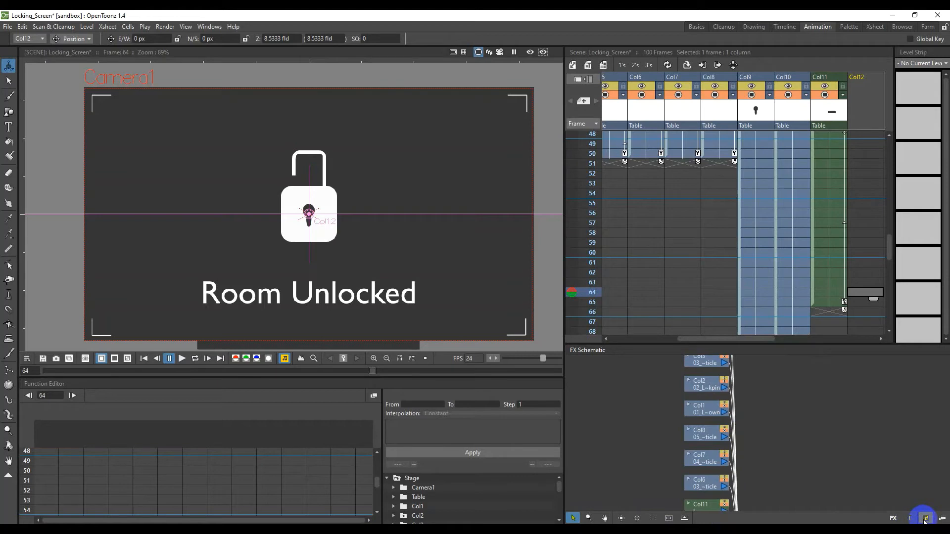
pyautogui.click(893, 519)
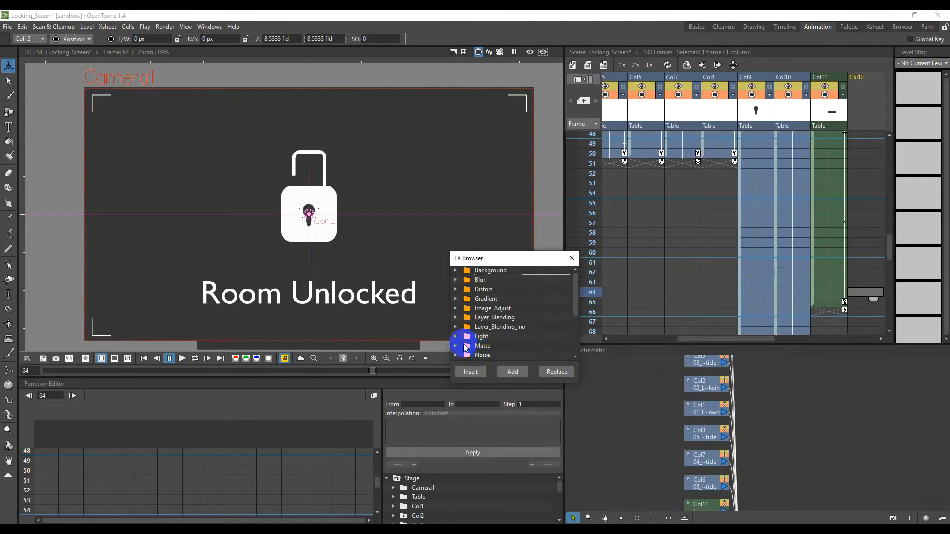
pyautogui.scroll(-1, 492, 355)
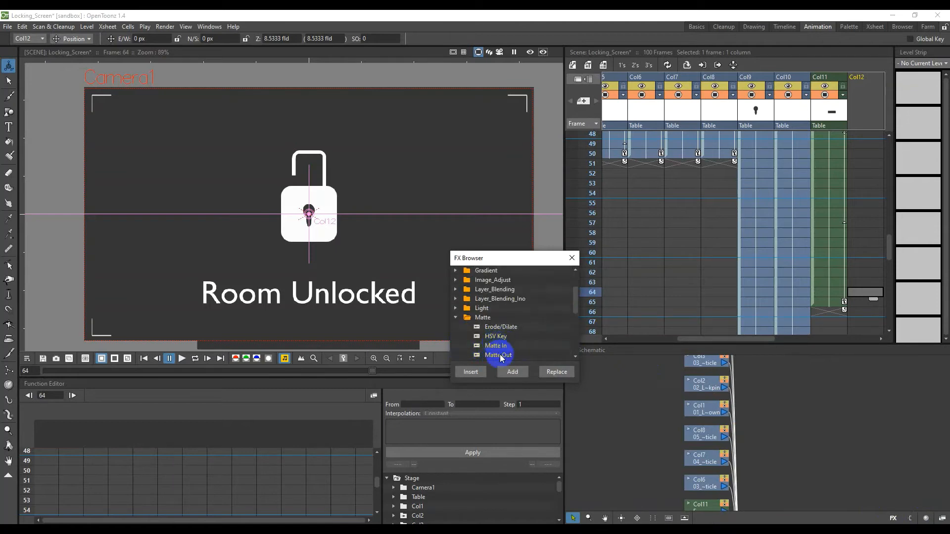
pyautogui.click(572, 258)
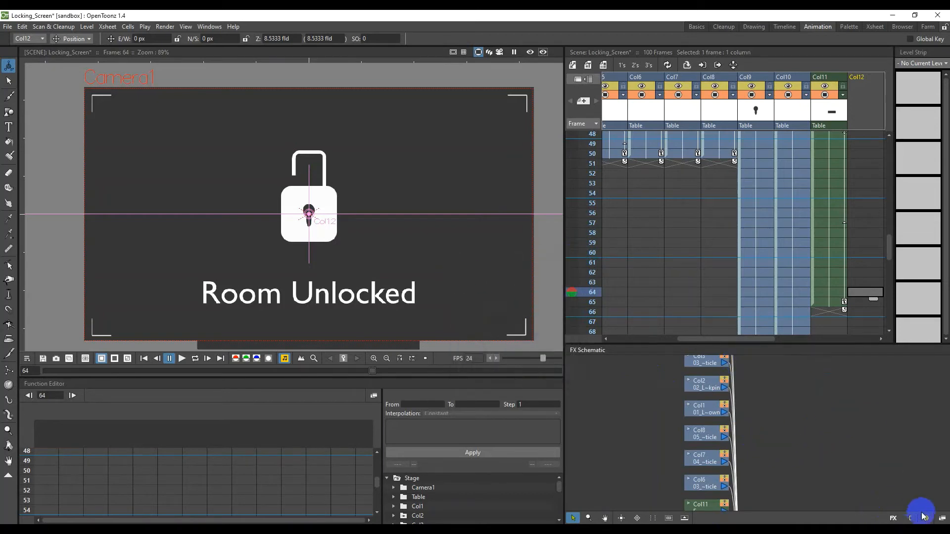
pyautogui.click(942, 519)
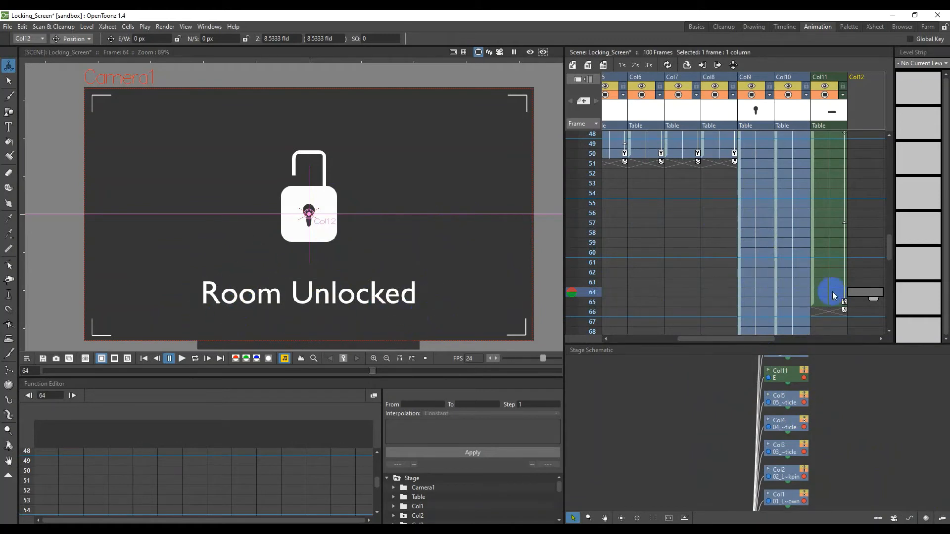
pyautogui.scroll(4, 833, 293)
pyautogui.scroll(2, 832, 292)
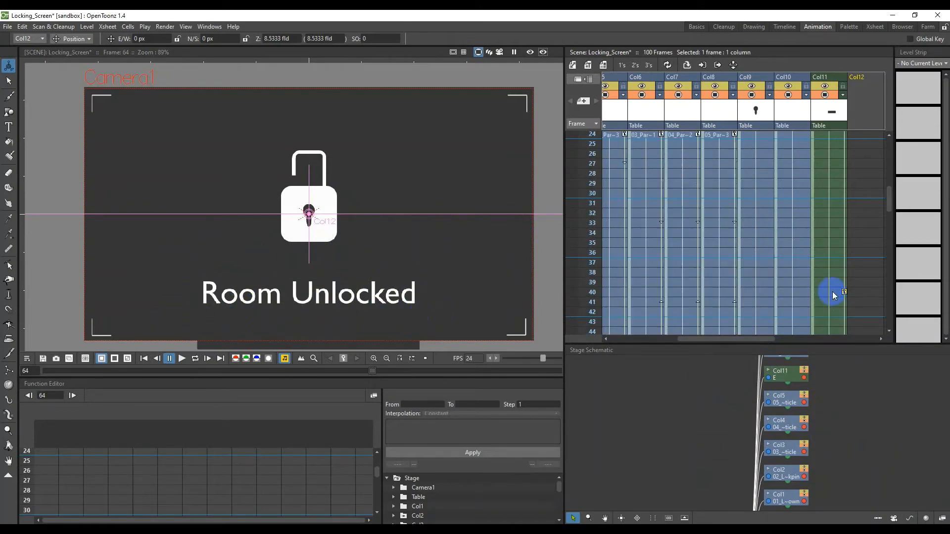
# Play the retimed text reveal from frame 32 in the viewer and stop it at frame 70.
pyautogui.click(816, 158)
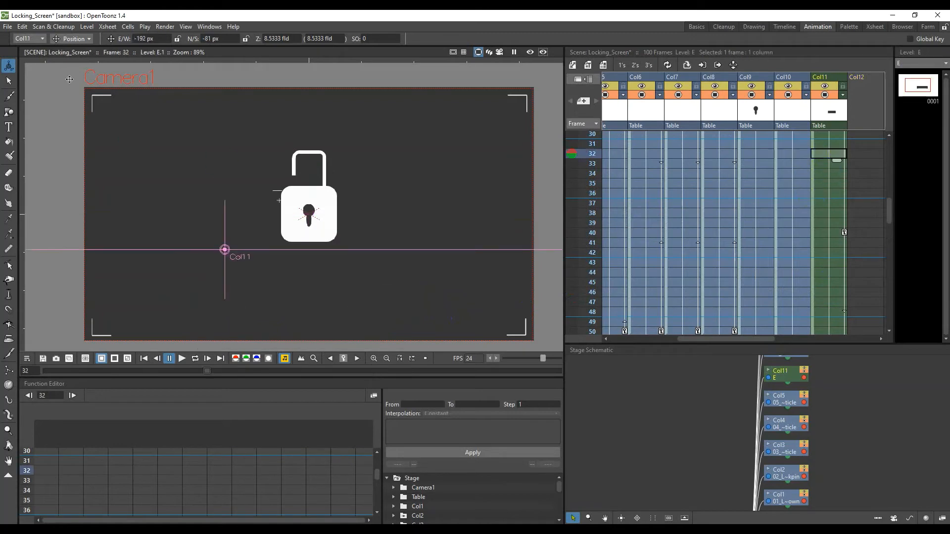
pyautogui.click(181, 358)
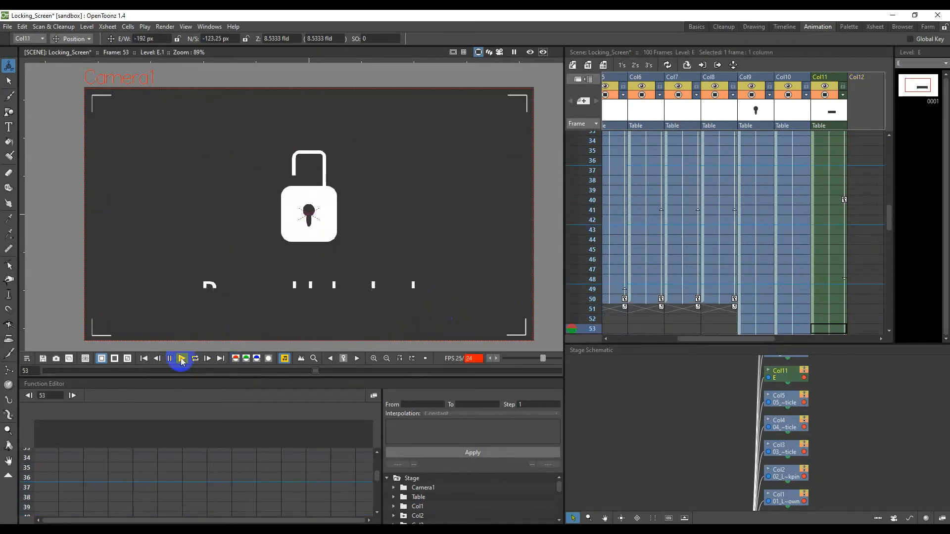
pyautogui.click(361, 287)
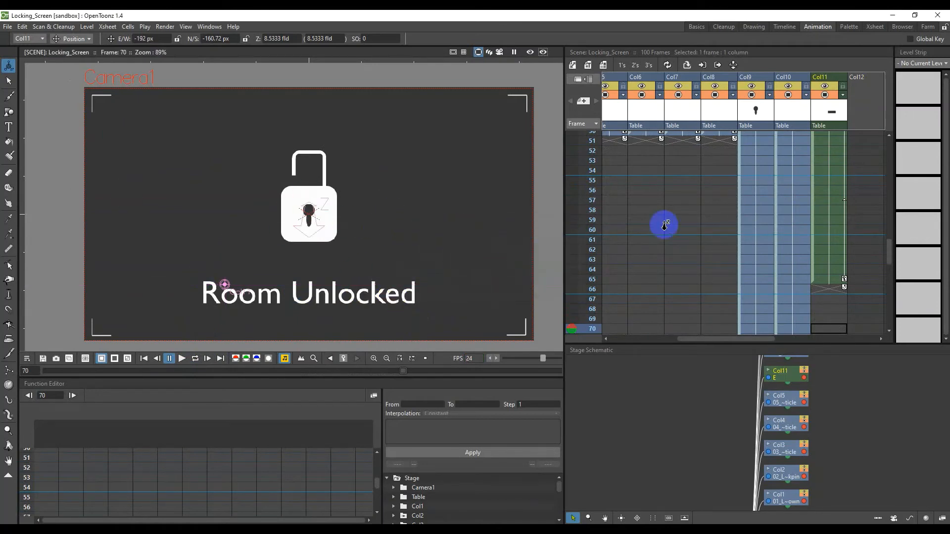
pyautogui.click(288, 235)
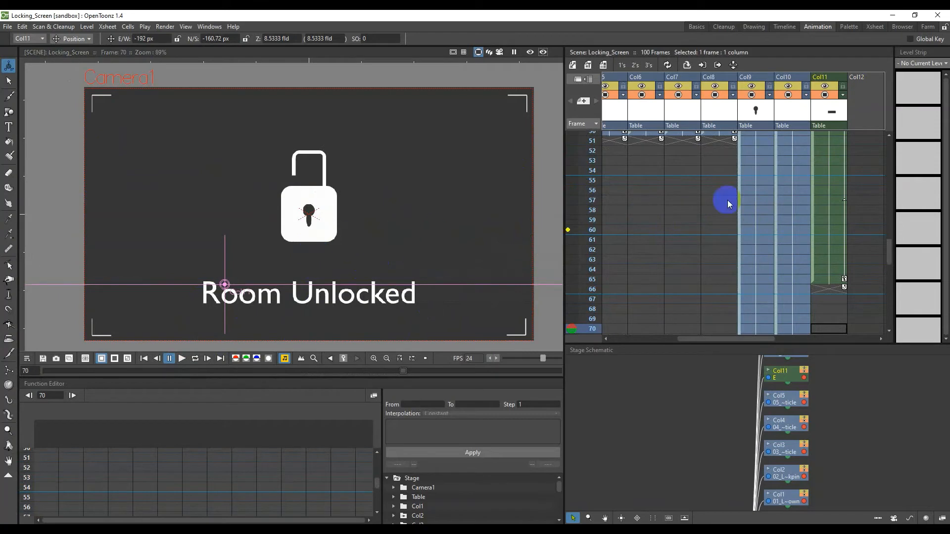
# Select frame 20 of Col3, just above the particle exposures, and play the animation from there to the end.
pyautogui.scroll(8, 728, 201)
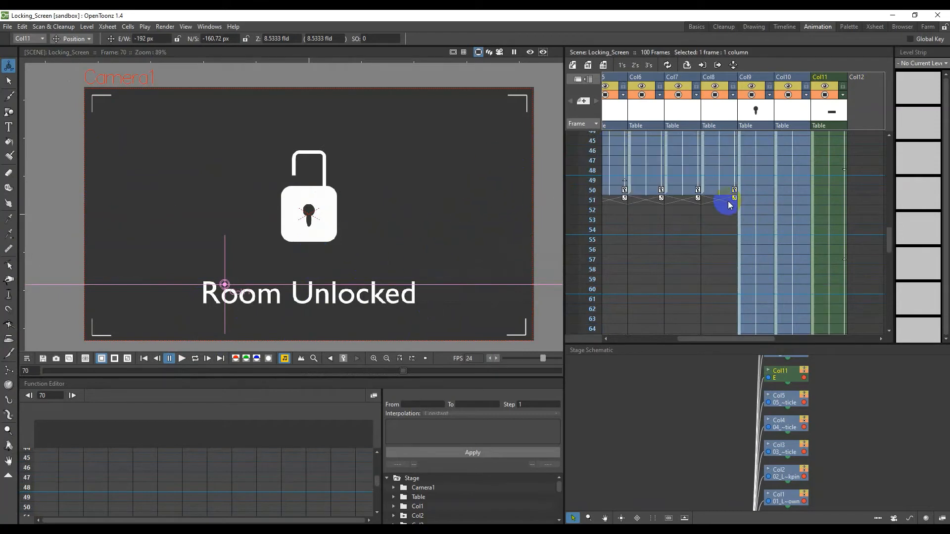
pyautogui.scroll(6, 729, 201)
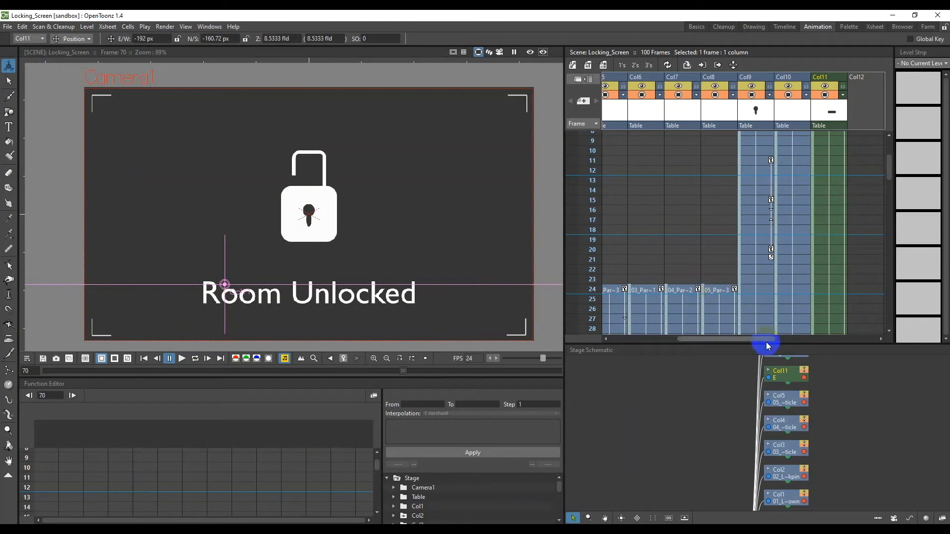
pyautogui.moveTo(769, 341); pyautogui.dragTo(721, 342)
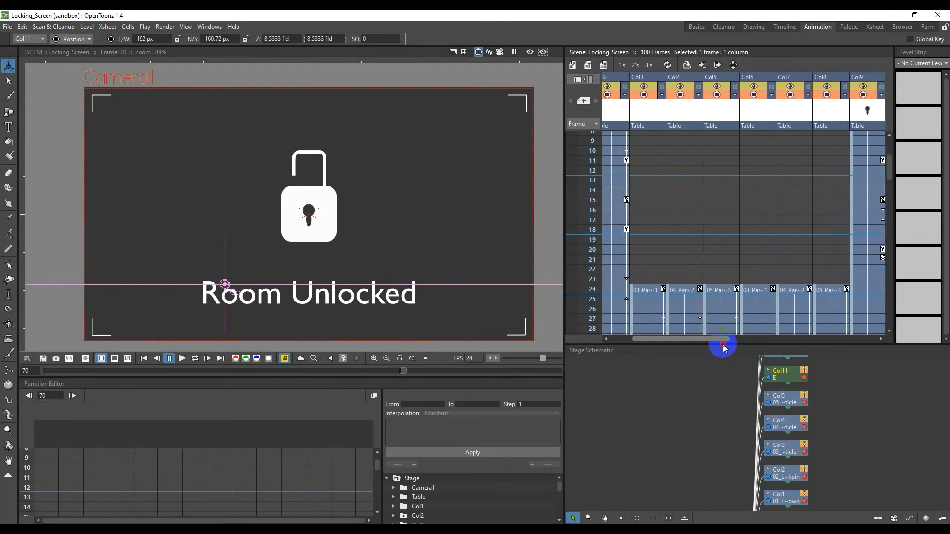
pyautogui.click(652, 294)
pyautogui.click(636, 249)
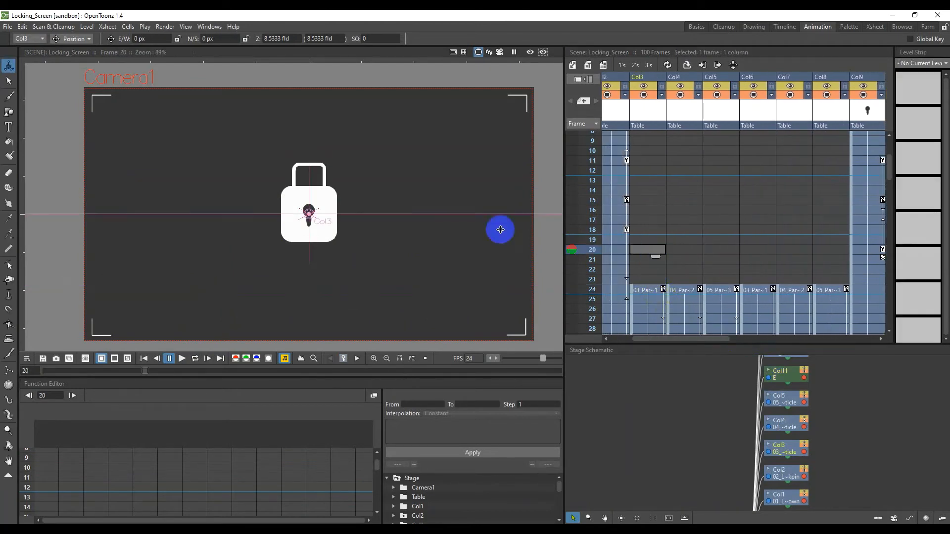
pyautogui.click(180, 364)
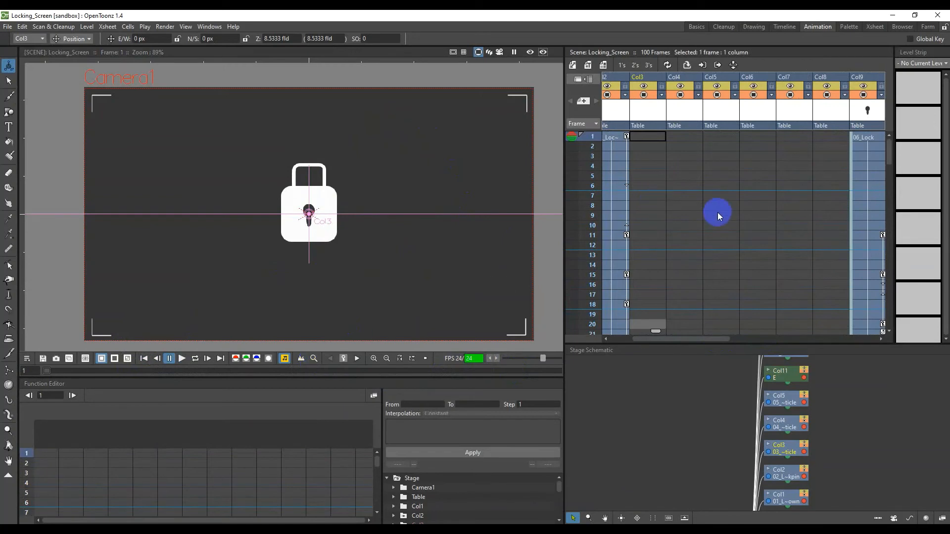
# Insert three empty columns between the particle column Col8 and the keyhole column.
pyautogui.click(786, 188)
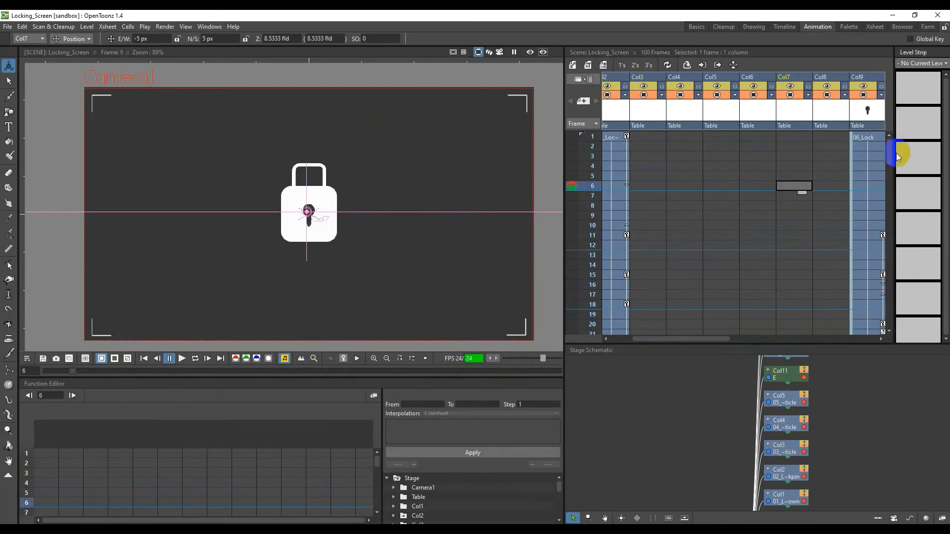
pyautogui.moveTo(889, 154); pyautogui.dragTo(888, 179)
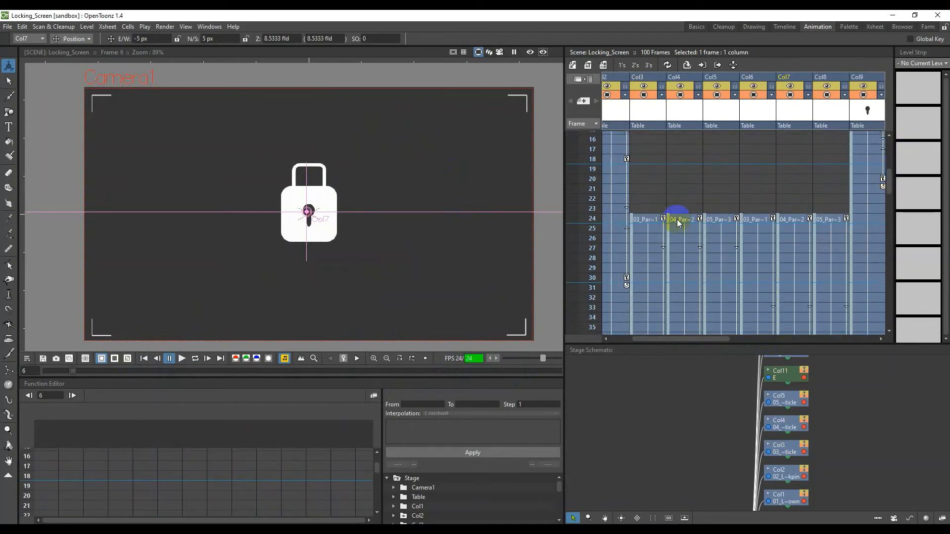
pyautogui.click(728, 223)
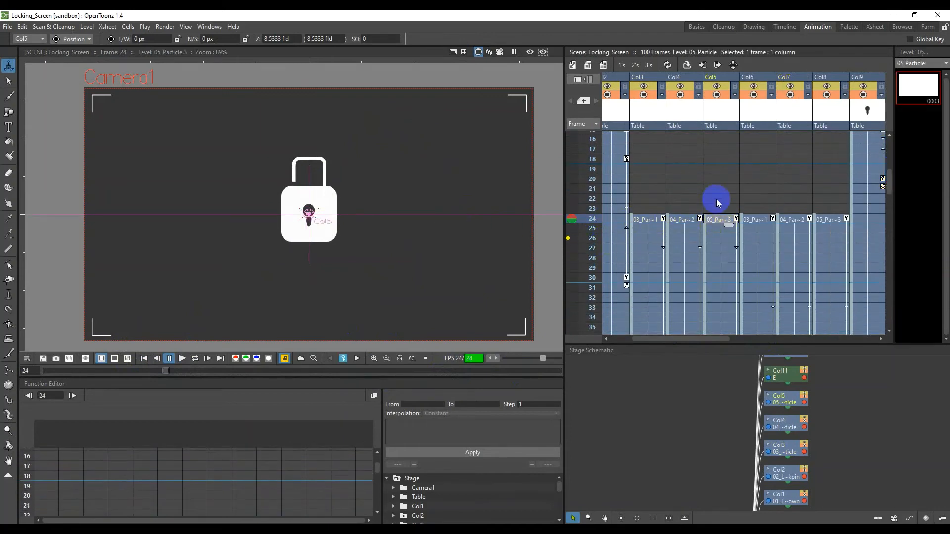
pyautogui.click(830, 80)
pyautogui.rightClick(830, 80)
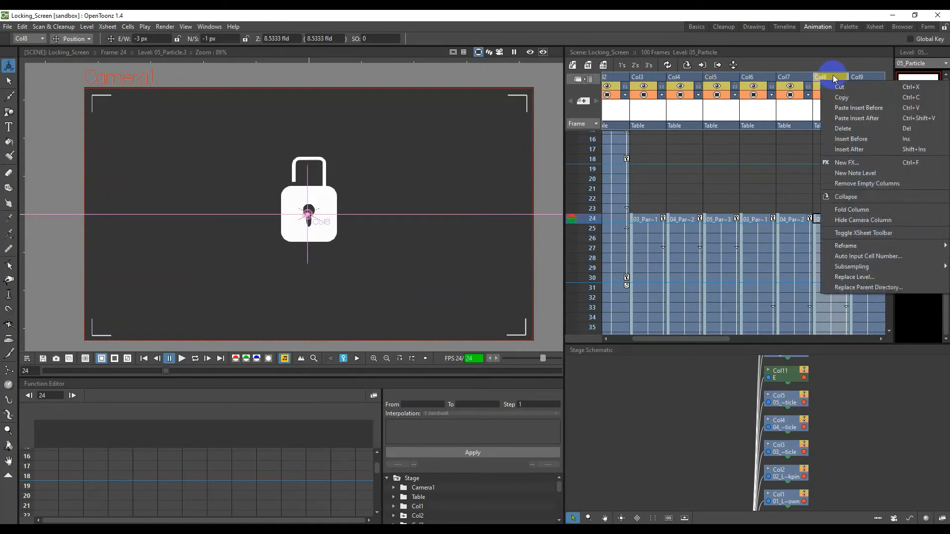
pyautogui.click(863, 147)
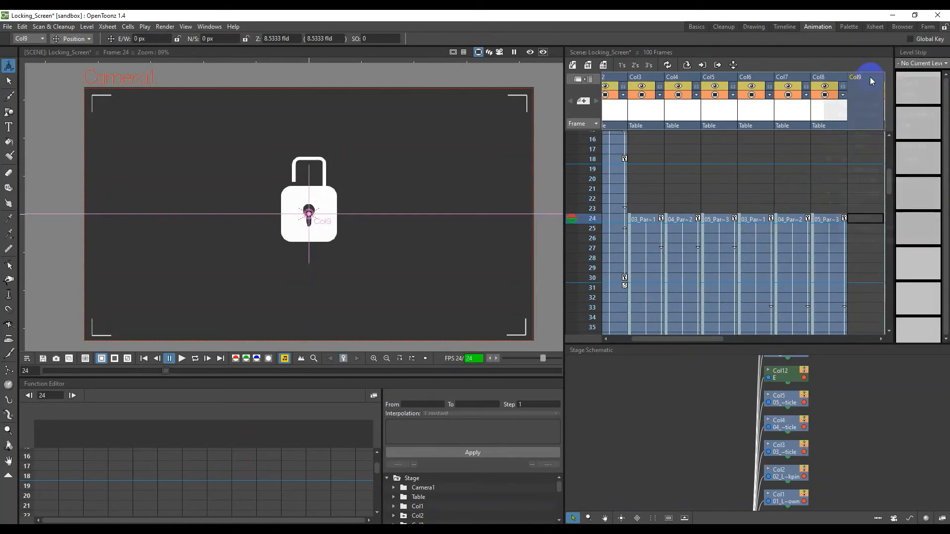
pyautogui.rightClick(872, 81)
pyautogui.click(879, 143)
pyautogui.click(873, 81)
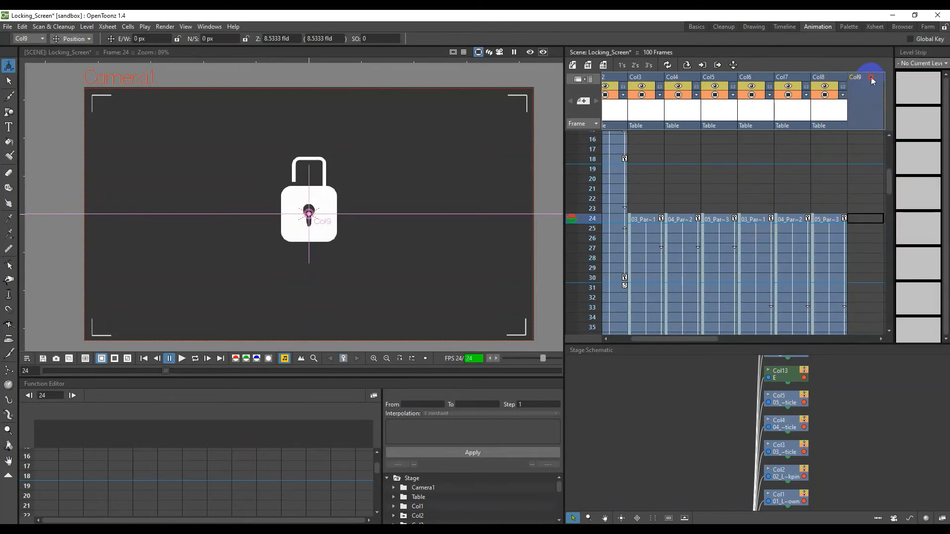
pyautogui.rightClick(873, 82)
pyautogui.click(886, 144)
pyautogui.moveTo(699, 342)
pyautogui.mouseDown()
pyautogui.moveTo(740, 341)
pyautogui.moveTo(706, 341)
pyautogui.mouseUp()
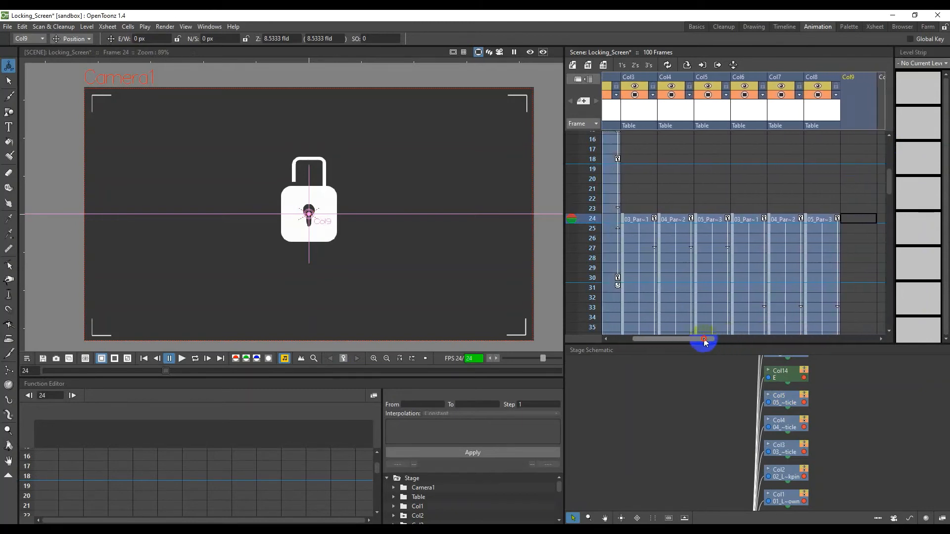
# Copy the particle exposures of Col6 to Col8 on frames 24 to 50 into Col9 to Col11, starting at frame 24.
pyautogui.click(752, 219)
pyautogui.moveTo(816, 223); pyautogui.dragTo(834, 277)
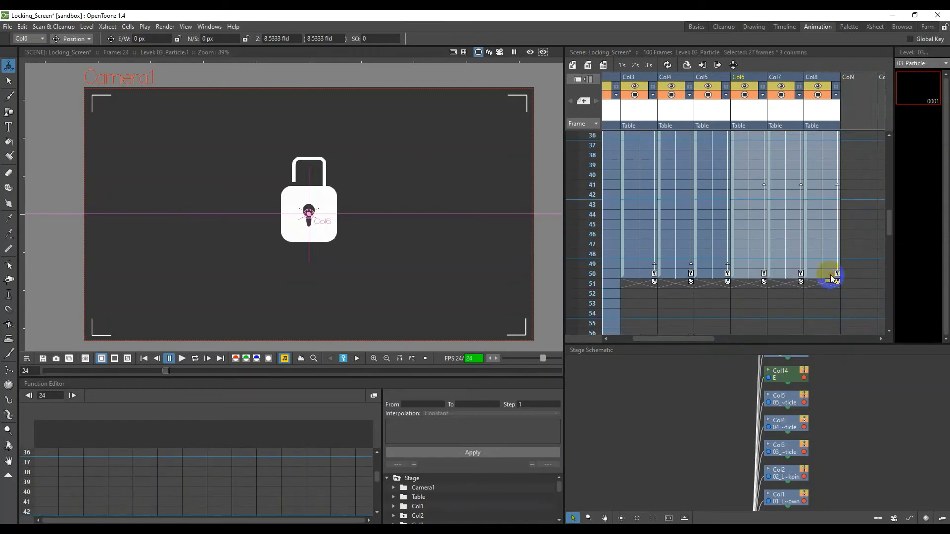
pyautogui.moveTo(708, 340); pyautogui.dragTo(757, 339)
pyautogui.click(805, 278)
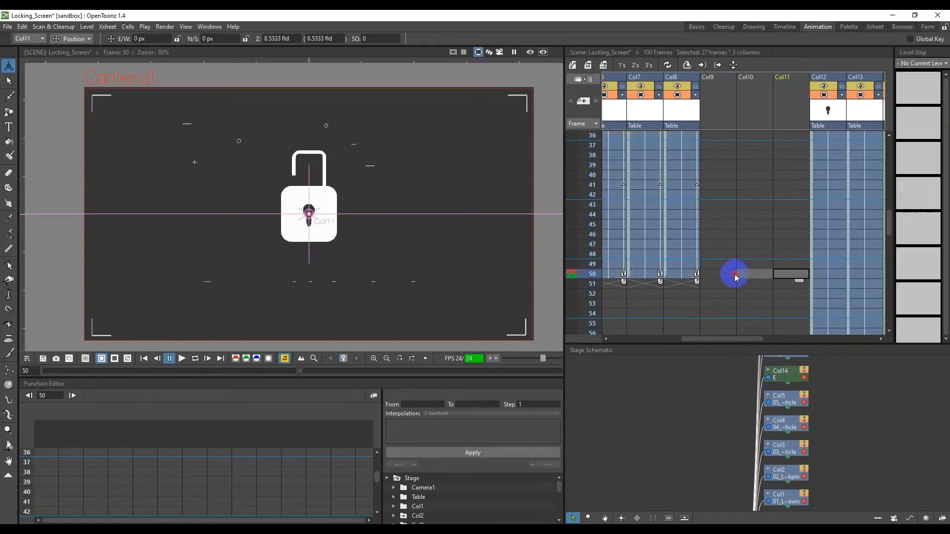
pyautogui.scroll(2, 720, 119)
pyautogui.scroll(6, 720, 119)
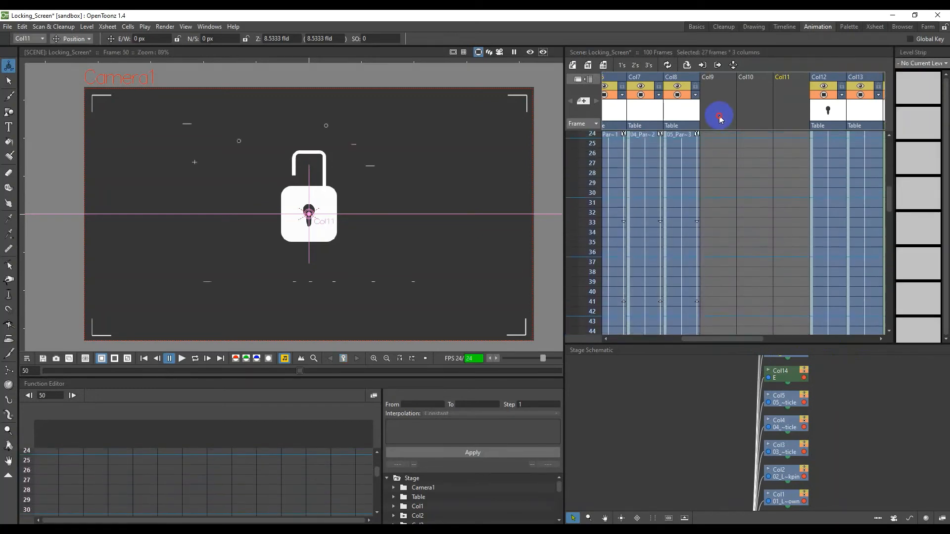
pyautogui.hotkey('ctrl', 'v')
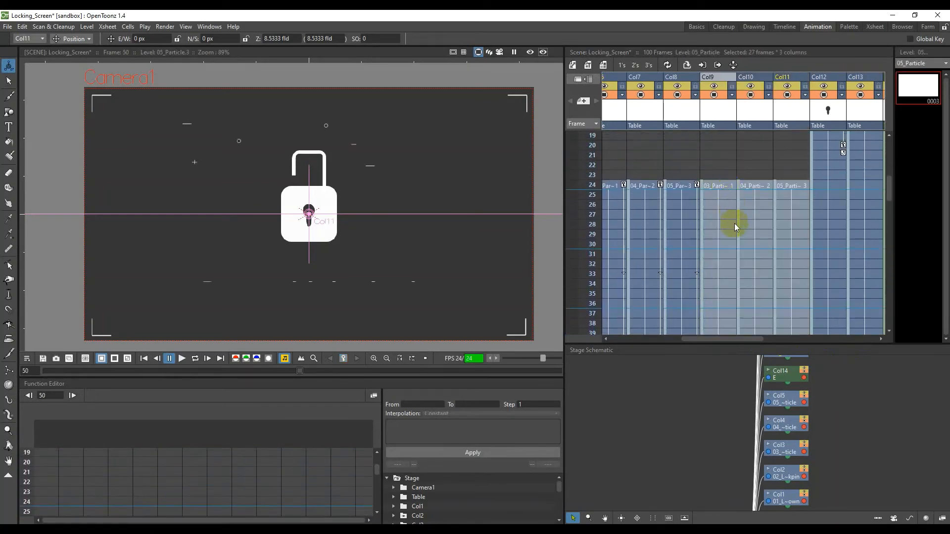
# Set keyframes on frame 24 of the particle columns Col9, Col10 and Col11.
pyautogui.click(727, 224)
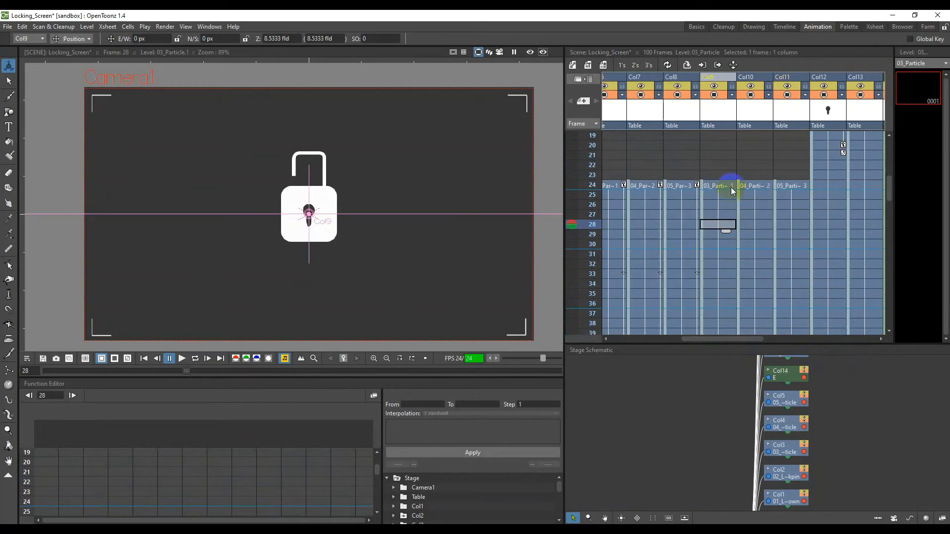
pyautogui.click(723, 186)
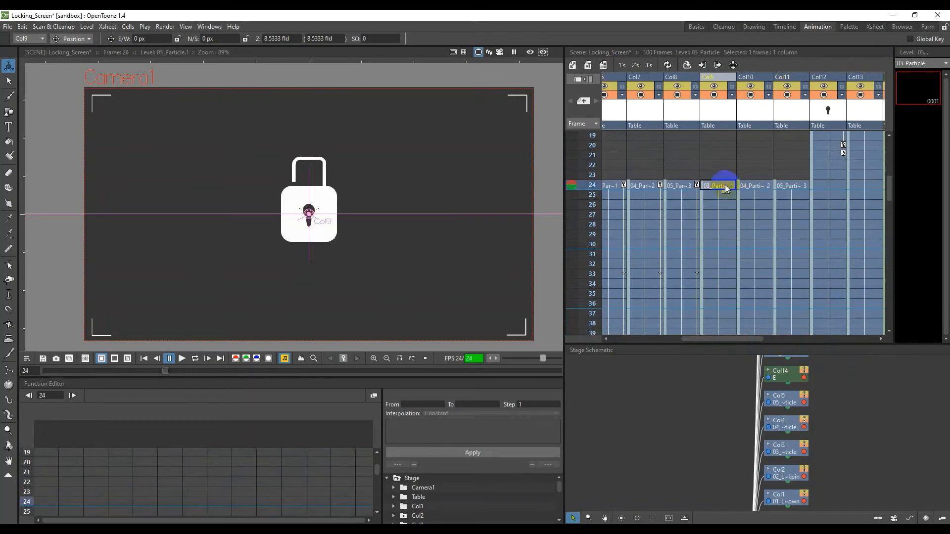
pyautogui.click(756, 186)
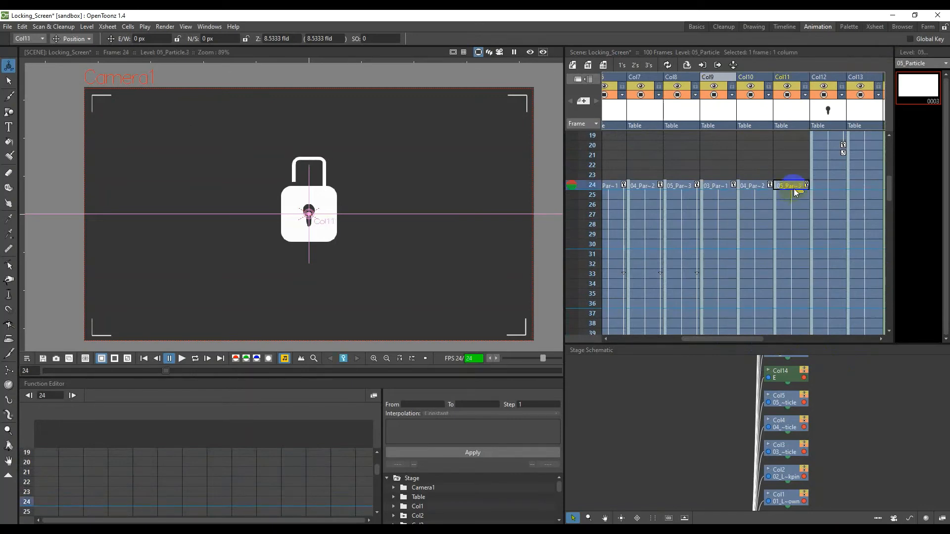
# Set keyframes on frame 50 of the particle columns Col9, Col10 and Col11.
pyautogui.scroll(-3, 720, 261)
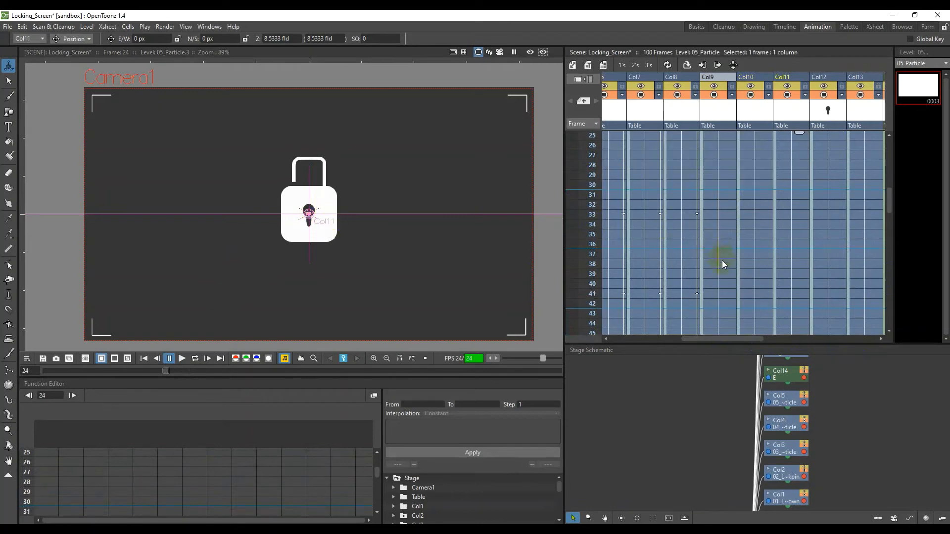
pyautogui.scroll(-3, 720, 261)
pyautogui.click(732, 325)
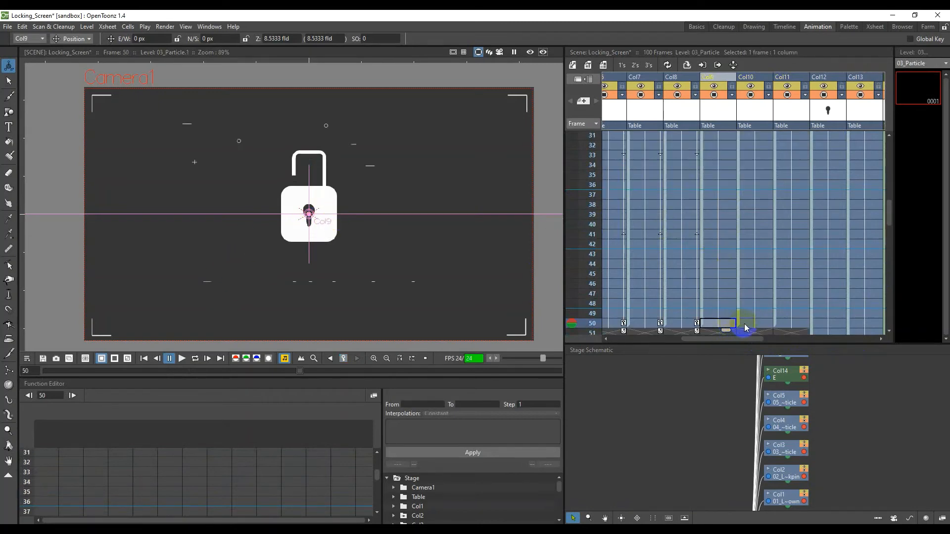
pyautogui.click(761, 326)
pyautogui.click(796, 326)
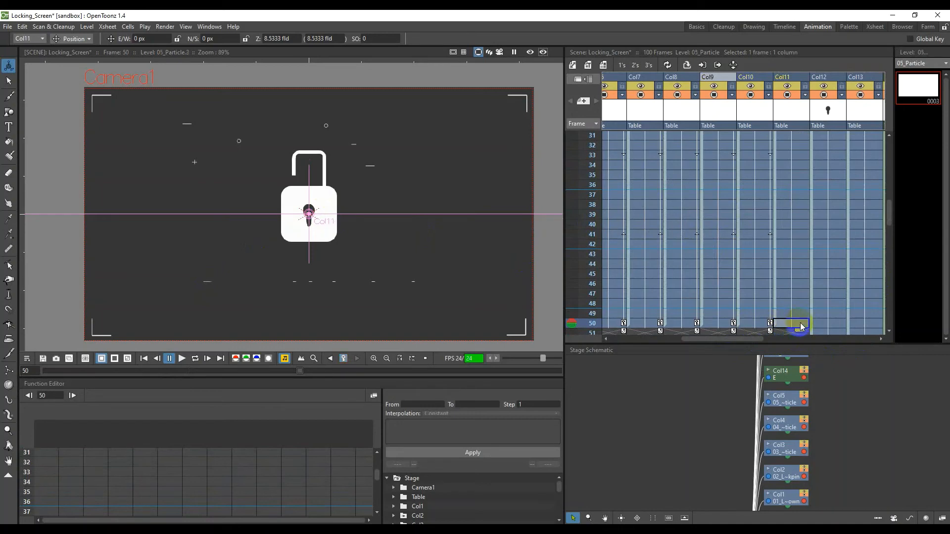
pyautogui.rightClick(788, 327)
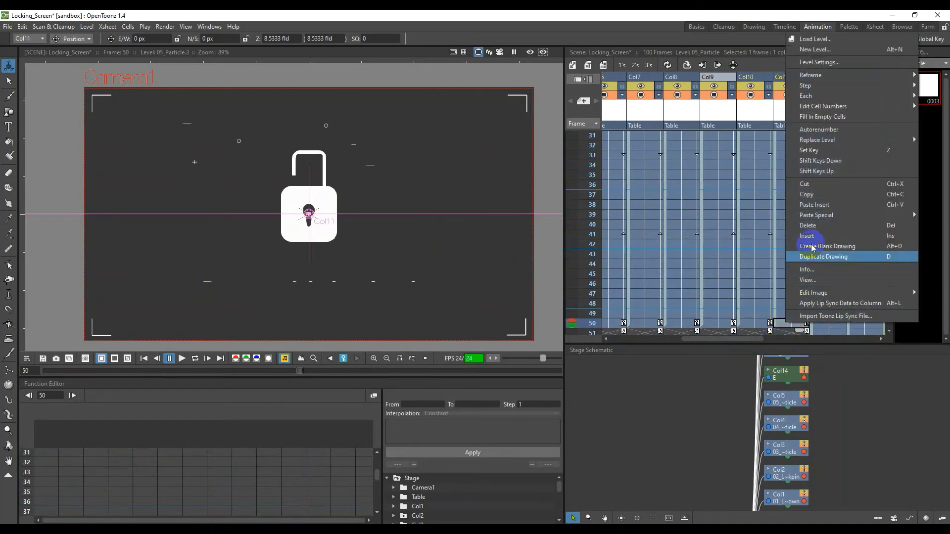
pyautogui.click(754, 319)
pyautogui.click(754, 316)
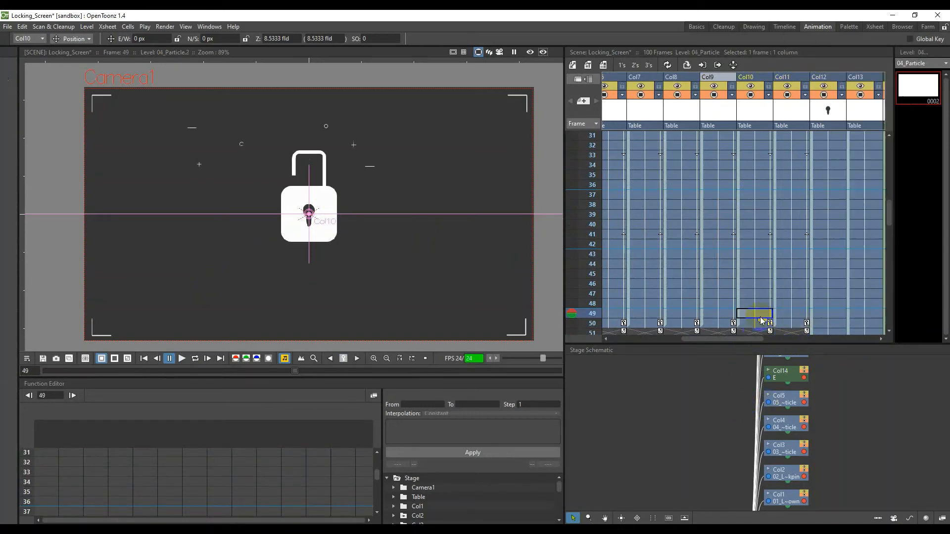
# At frame 50, move the Col10 particle from the keyhole to a spot above and slightly left of the shackle.
pyautogui.click(734, 326)
pyautogui.click(306, 145)
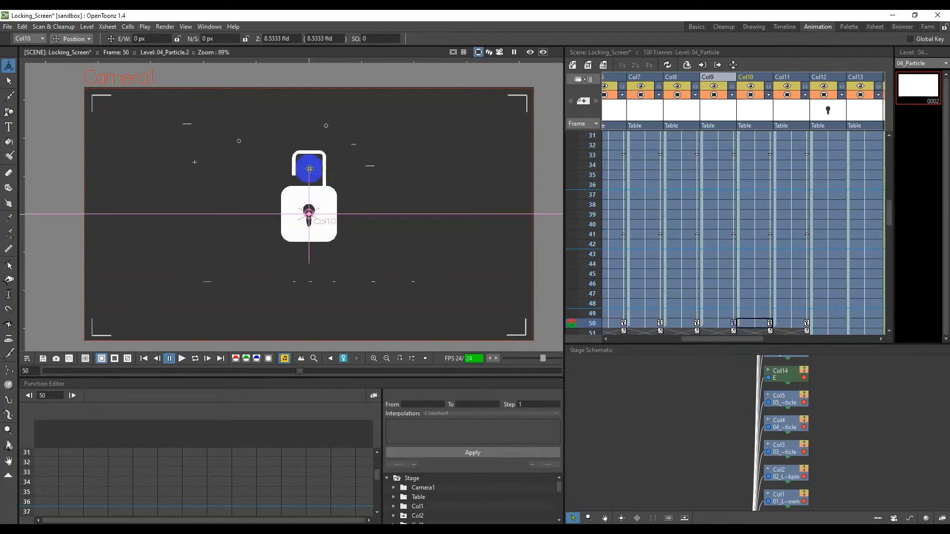
pyautogui.click(309, 218)
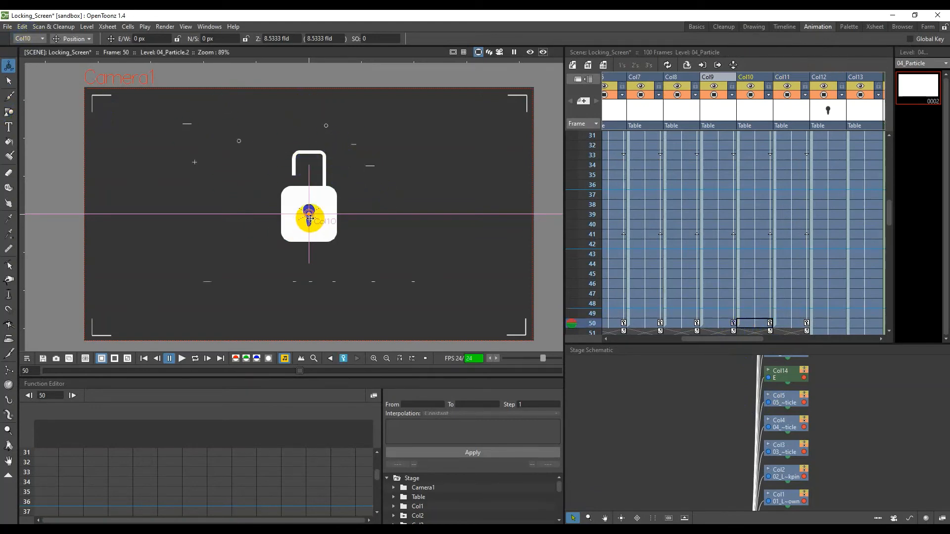
pyautogui.moveTo(310, 217); pyautogui.dragTo(274, 125)
# At frame 50, move the Col9 particle to near the camera frame's upper edge, about E/W -28 px and N/S 256 px.
pyautogui.click(733, 320)
pyautogui.click(730, 324)
pyautogui.moveTo(306, 218); pyautogui.dragTo(297, 102)
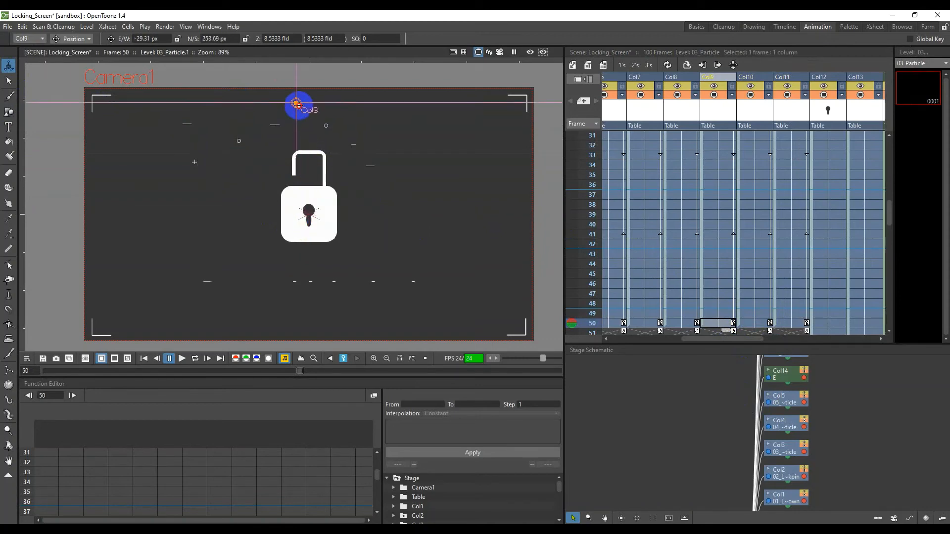
# At frame 50, move the Col11 particle above and right of the lock, to about E/W 85 px and N/S 240 px.
pyautogui.click(807, 324)
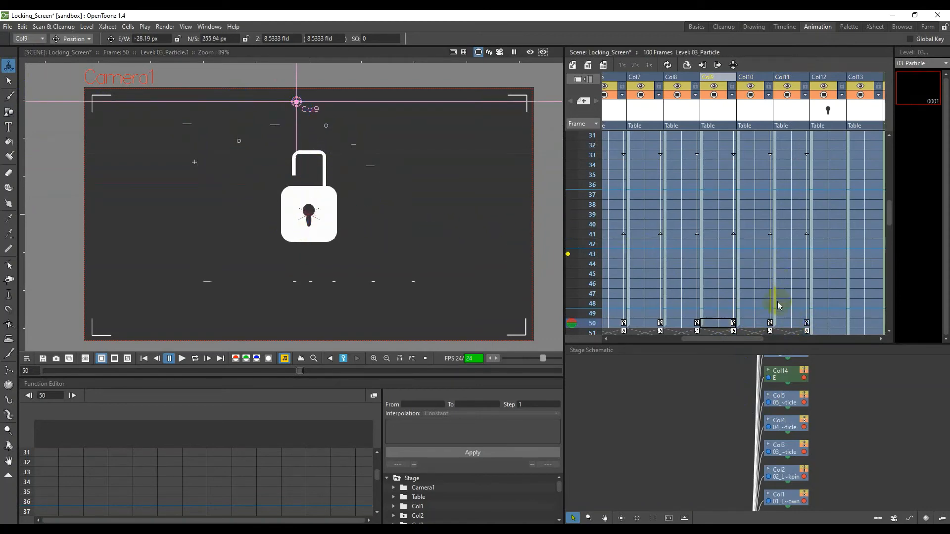
pyautogui.click(800, 325)
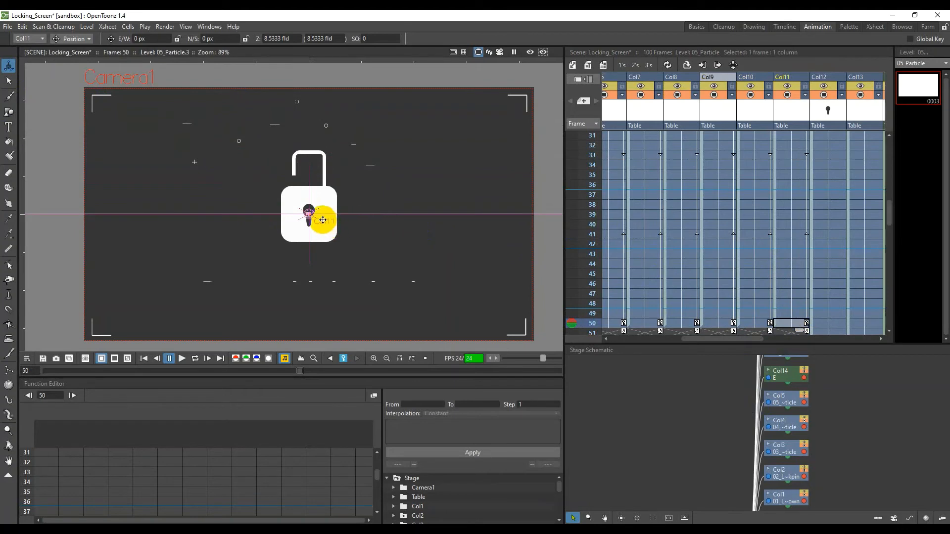
pyautogui.moveTo(309, 216); pyautogui.dragTo(346, 109)
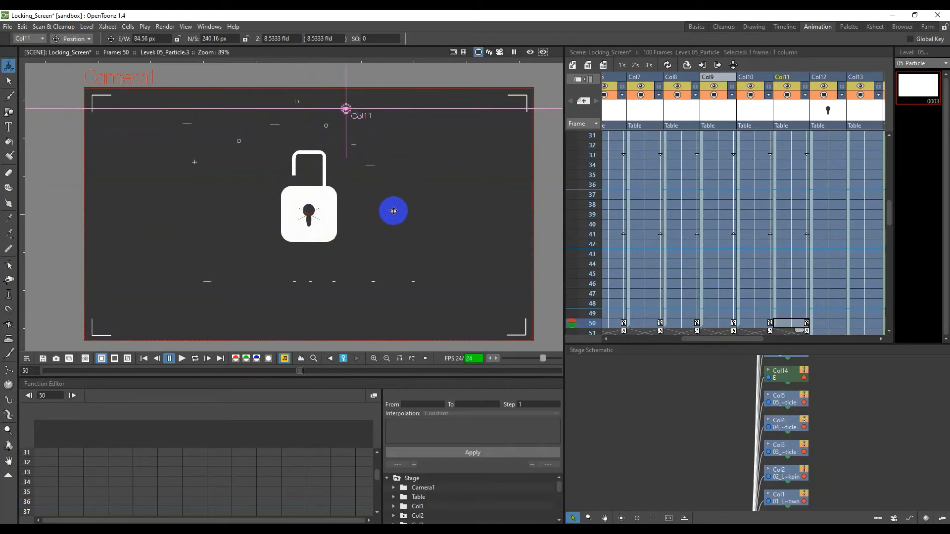
# At frame 50, nudge the Col8 particle up and right to about E/W 112 px and N/S 170 px.
pyautogui.click(693, 328)
pyautogui.click(357, 140)
pyautogui.moveTo(353, 146)
pyautogui.mouseDown()
pyautogui.moveTo(363, 132)
pyautogui.moveTo(359, 140)
pyautogui.mouseUp()
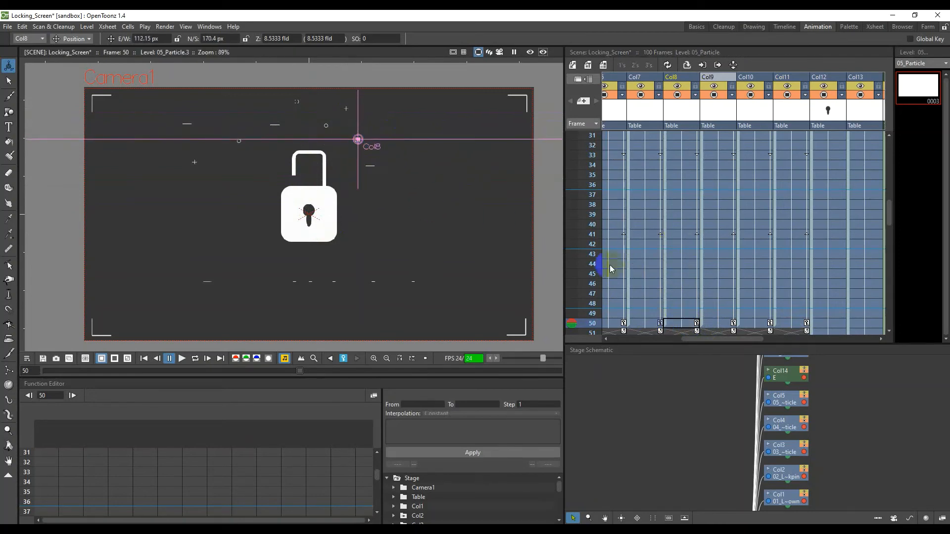
# At frame 50, move the Col7 particle up and right to about E/W 168 px and N/S 121 px.
pyautogui.click(648, 325)
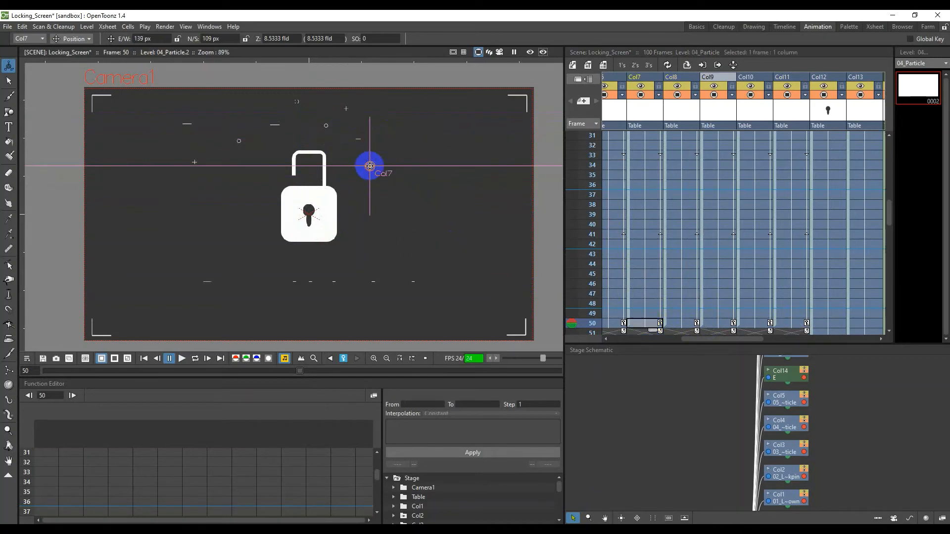
pyautogui.moveTo(377, 162); pyautogui.dragTo(383, 161)
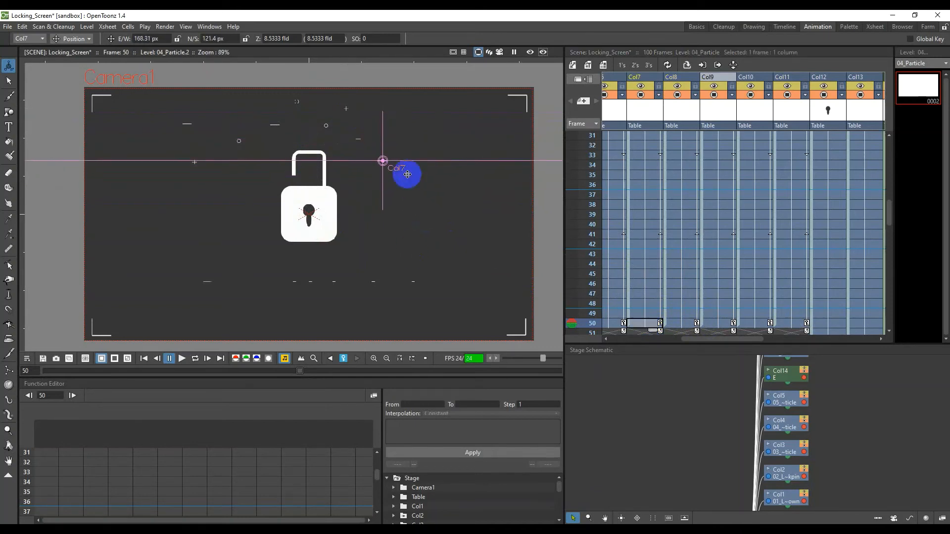
# Insert three empty columns directly after Col11 and dismiss the desktop notification.
pyautogui.scroll(6, 774, 304)
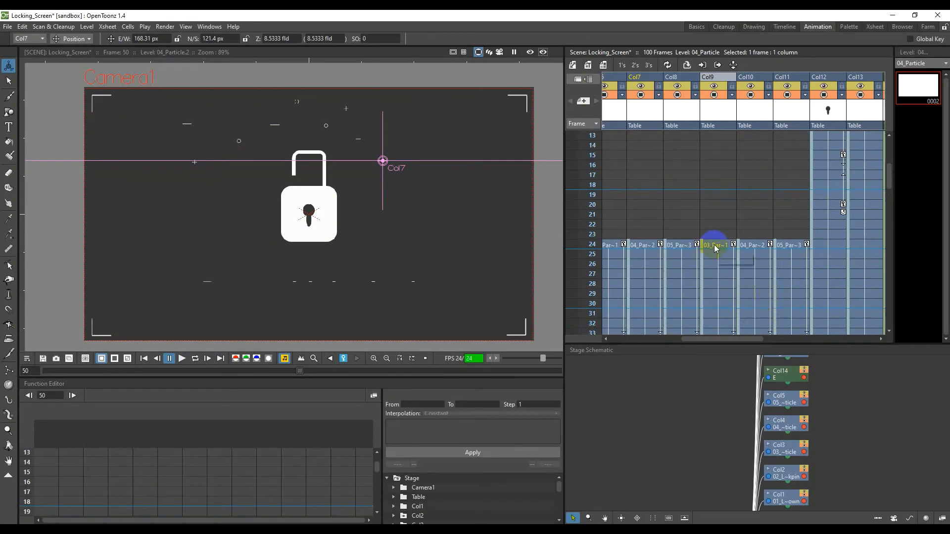
pyautogui.click(795, 75)
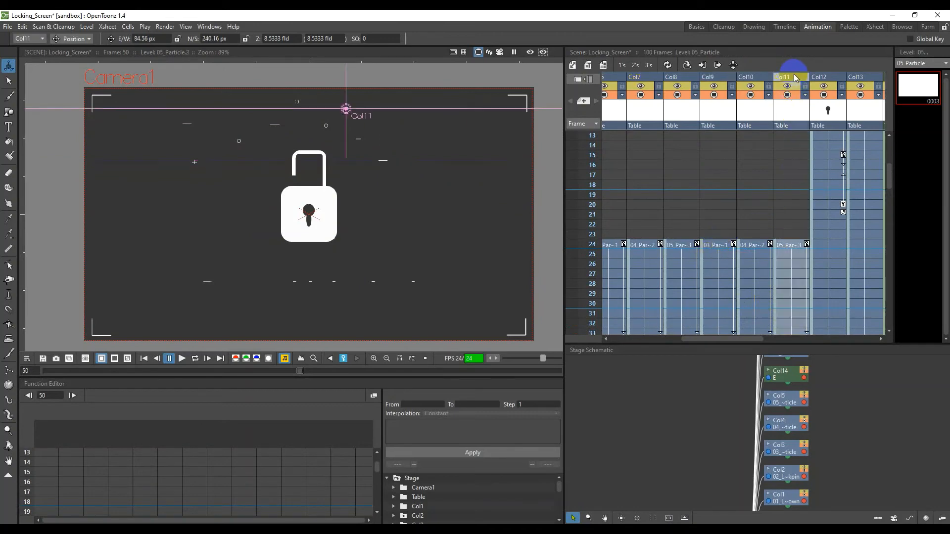
pyautogui.rightClick(794, 75)
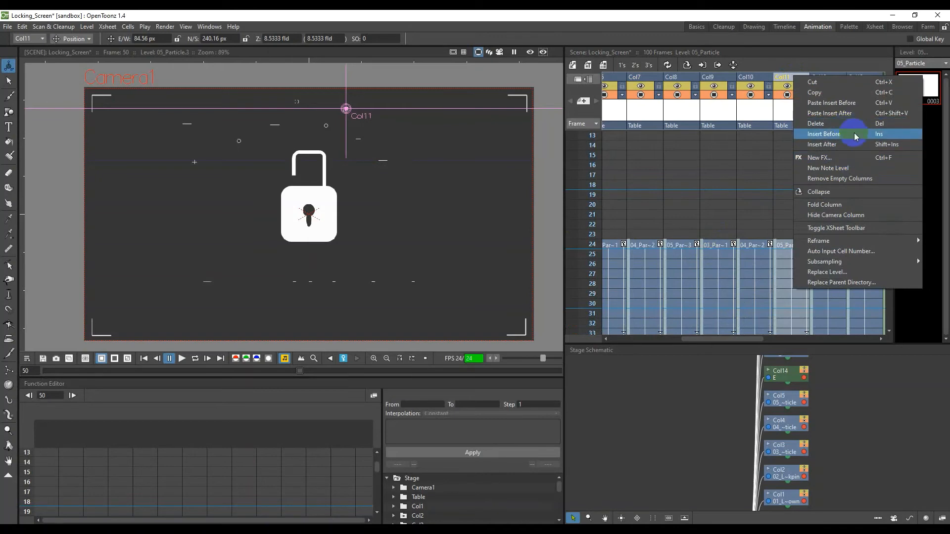
pyautogui.click(847, 144)
pyautogui.rightClick(800, 77)
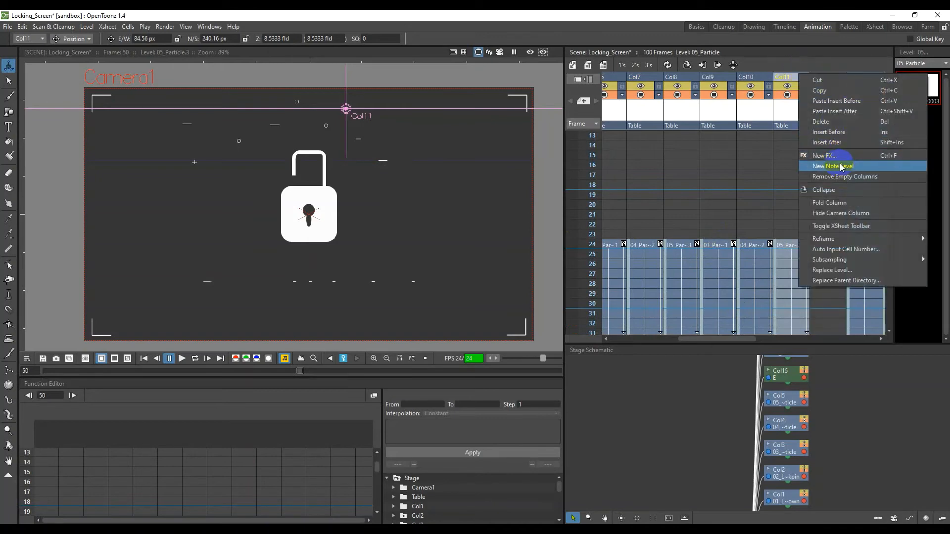
pyautogui.click(837, 144)
pyautogui.rightClick(802, 76)
pyautogui.click(841, 144)
pyautogui.moveTo(736, 341); pyautogui.dragTo(747, 339)
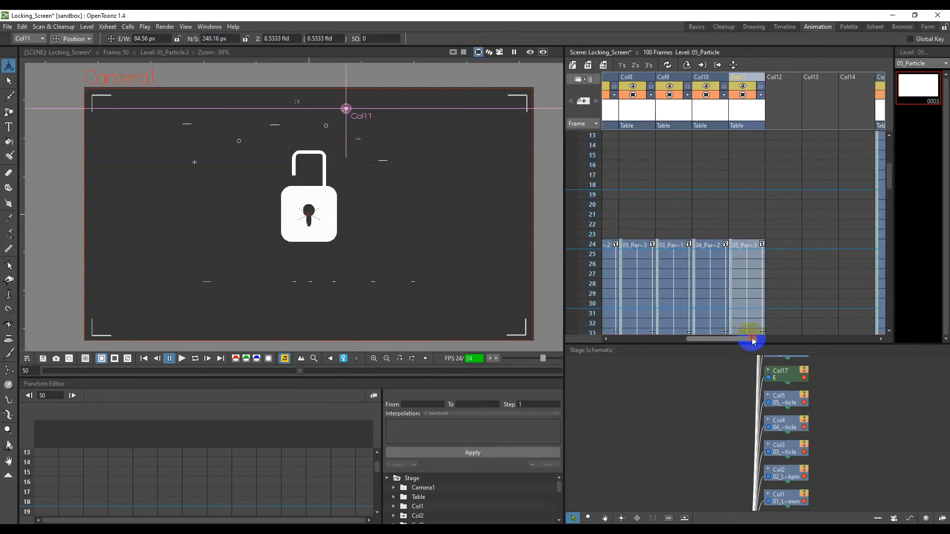
pyautogui.click(906, 492)
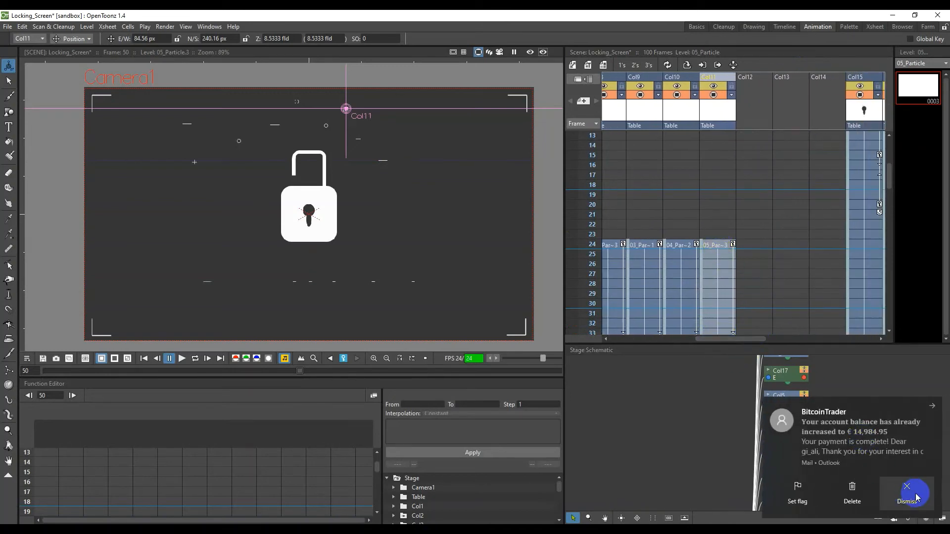
# Copy the particle cells in frames 24 to 50 of Col9 to Col11 into the empty Col12 to Col14, starting at frame 24.
pyautogui.click(719, 249)
pyautogui.moveTo(648, 265); pyautogui.dragTo(651, 233)
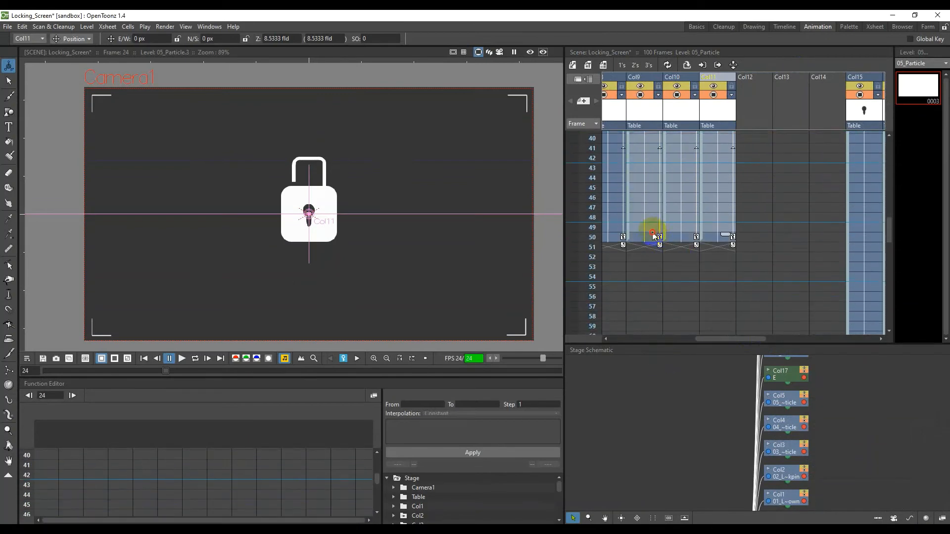
pyautogui.scroll(2, 808, 277)
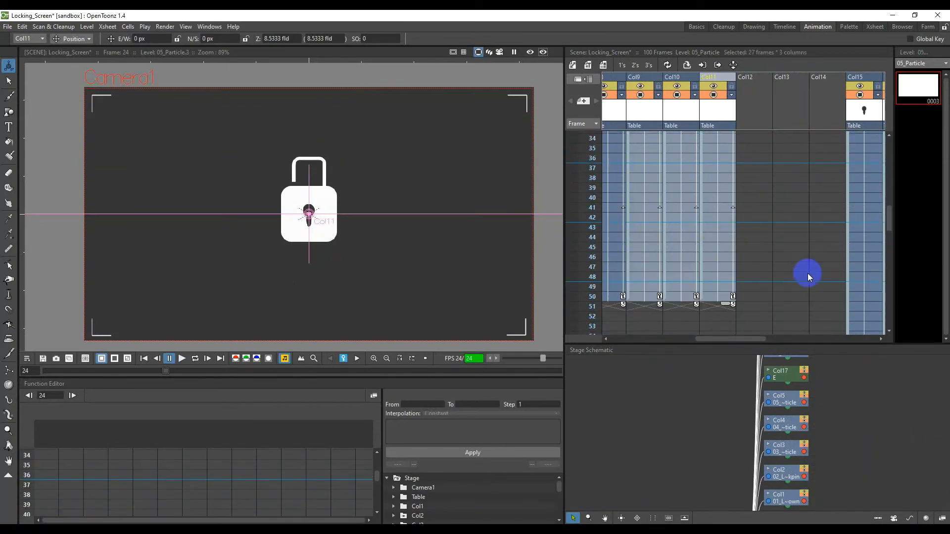
pyautogui.click(836, 297)
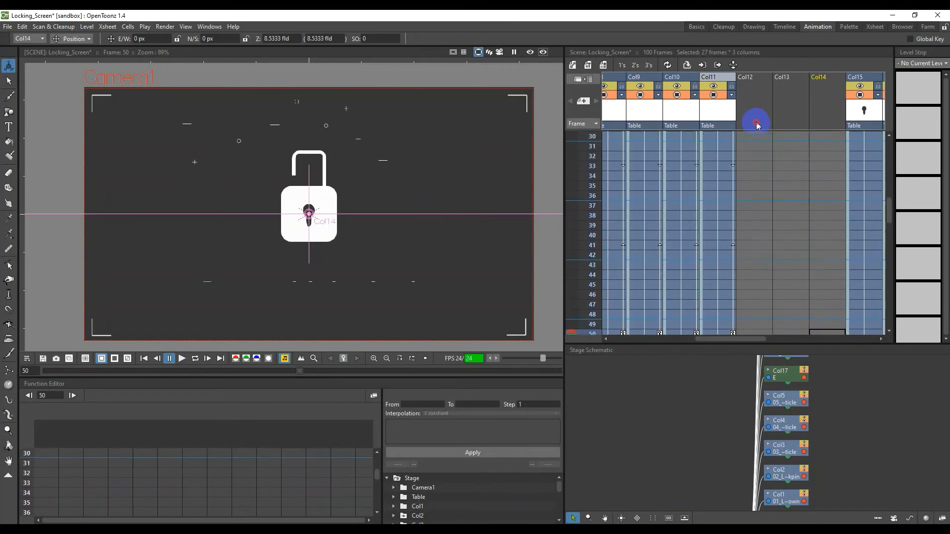
pyautogui.scroll(4, 758, 130)
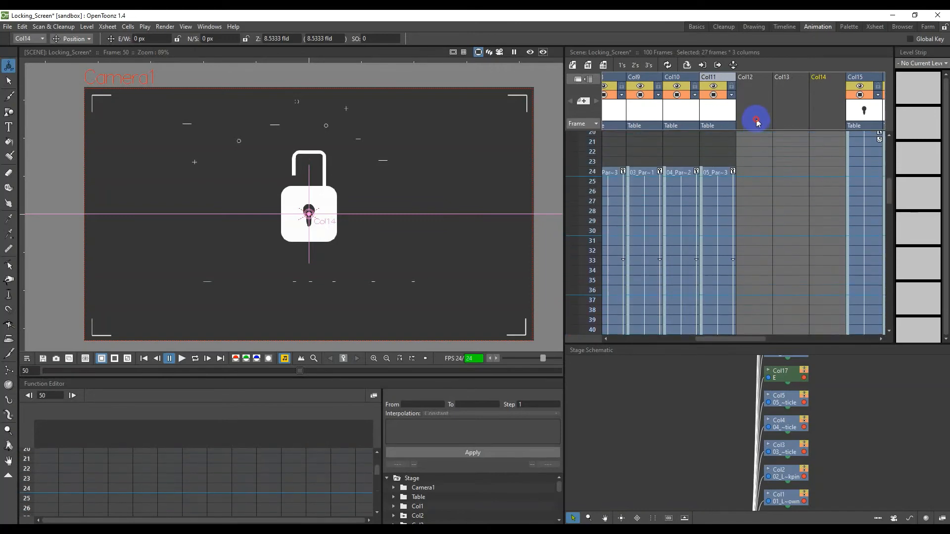
pyautogui.click(760, 179)
pyautogui.hotkey('ctrl', 'v')
# Set keyframes at frames 24 and 50 for the particles in Col12, Col13 and Col14.
pyautogui.click(763, 179)
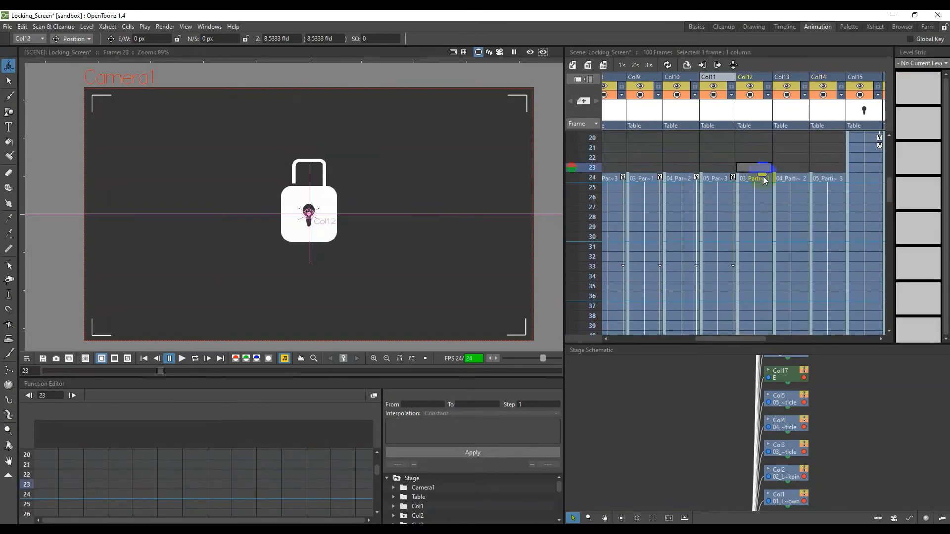
pyautogui.click(794, 179)
pyautogui.click(826, 180)
pyautogui.scroll(-4, 792, 277)
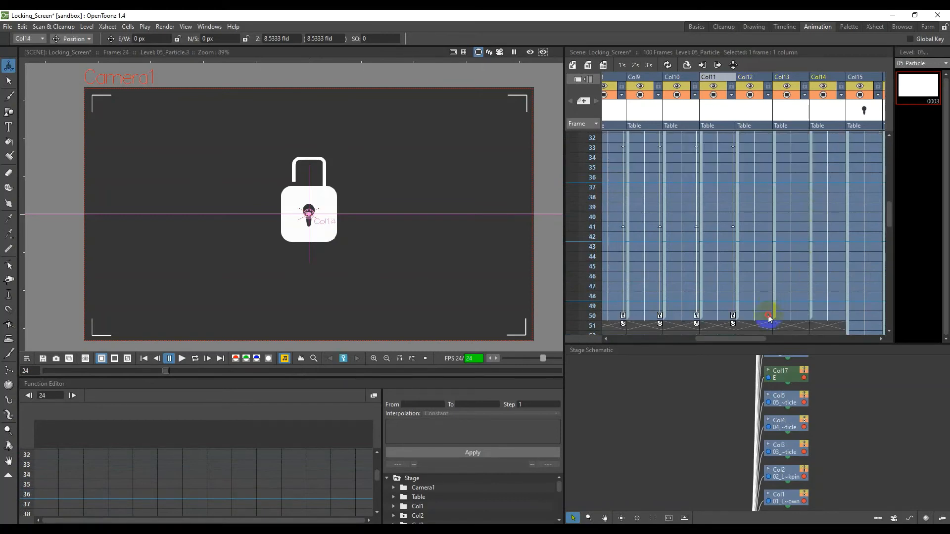
pyautogui.click(768, 317)
pyautogui.press('z')
pyautogui.click(789, 317)
pyautogui.press('z')
pyautogui.click(827, 317)
pyautogui.press('z')
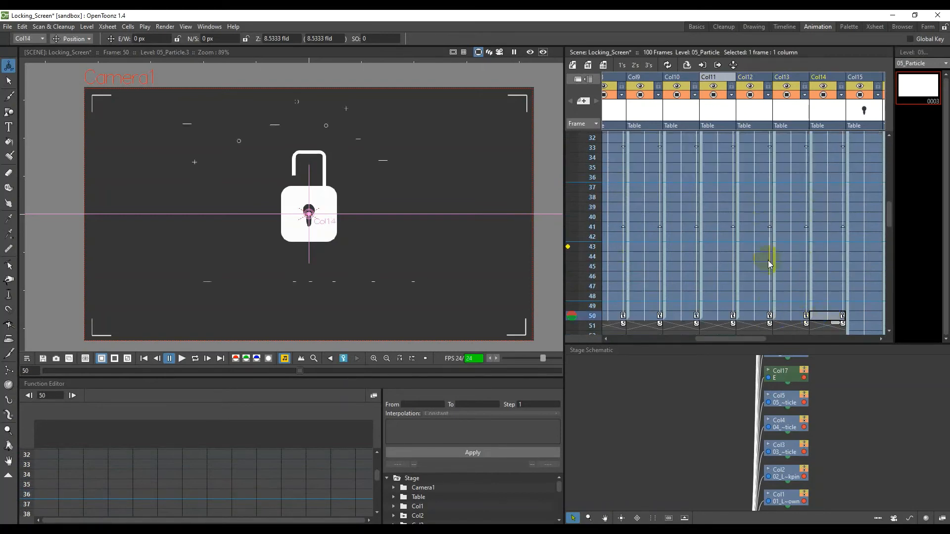
pyautogui.scroll(4, 767, 238)
pyautogui.click(757, 179)
pyautogui.moveTo(311, 213); pyautogui.dragTo(345, 186)
pyautogui.hotkey('ctrl', 'z')
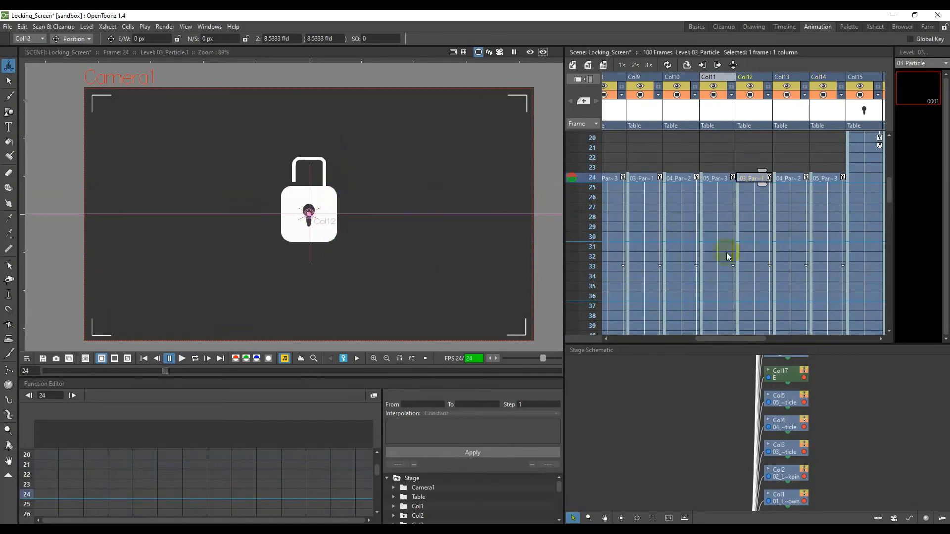
# At frame 50, move the Col12 particle from the keyhole to a spot just right of the lock body's upper edge.
pyautogui.scroll(-4, 769, 268)
pyautogui.click(760, 316)
pyautogui.moveTo(309, 217); pyautogui.dragTo(359, 192)
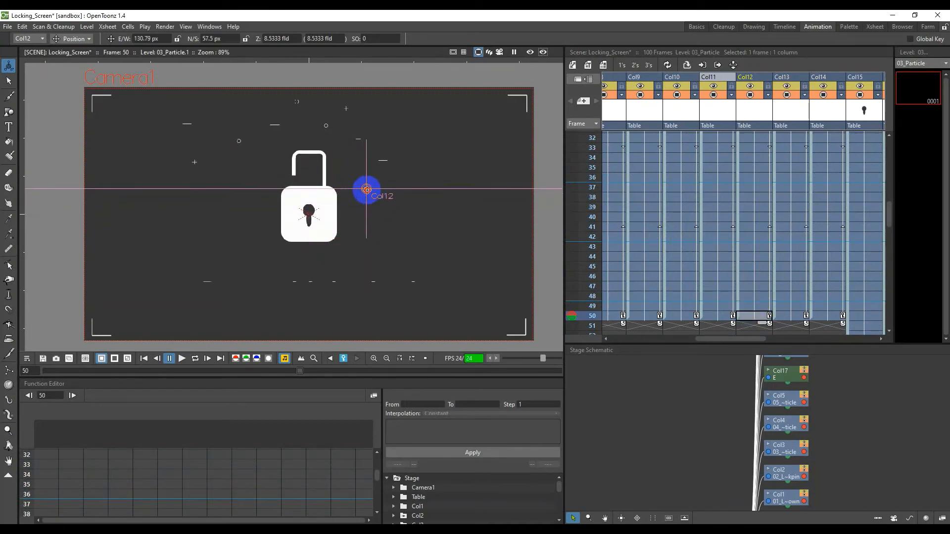
# At frame 50, move the Col13 particle left of the lock body to about E/W -134 px and N/S 24 px.
pyautogui.click(798, 317)
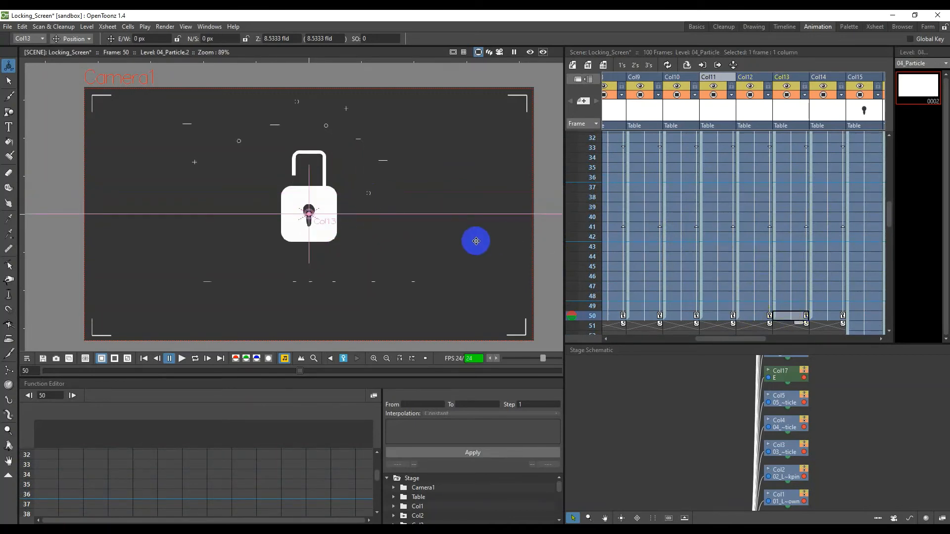
pyautogui.click(316, 220)
pyautogui.moveTo(310, 215); pyautogui.dragTo(250, 205)
pyautogui.scroll(1, 360, 197)
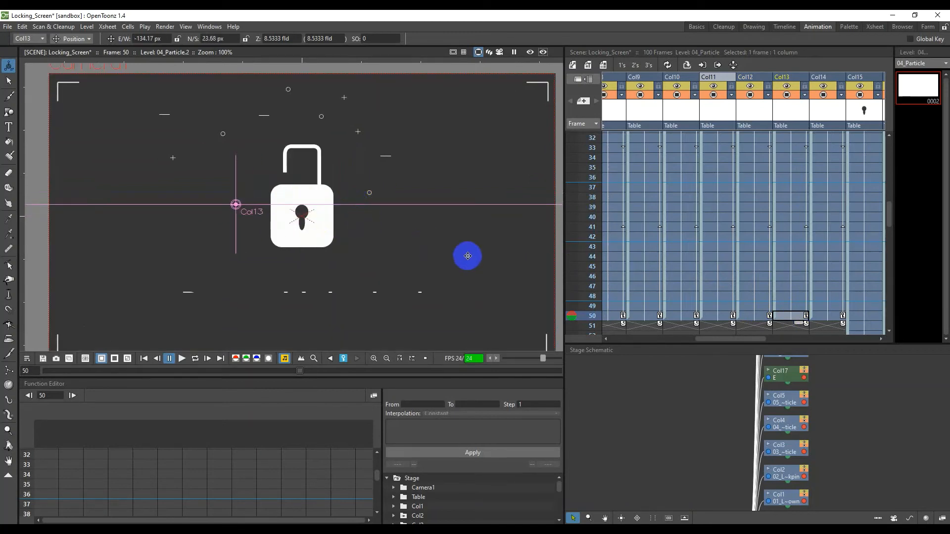
# At frame 50, move the Col14 particle to the right of the lock body, at E/W 205 px and N/S 20 px.
pyautogui.click(832, 318)
pyautogui.click(306, 220)
pyautogui.moveTo(306, 220); pyautogui.dragTo(403, 207)
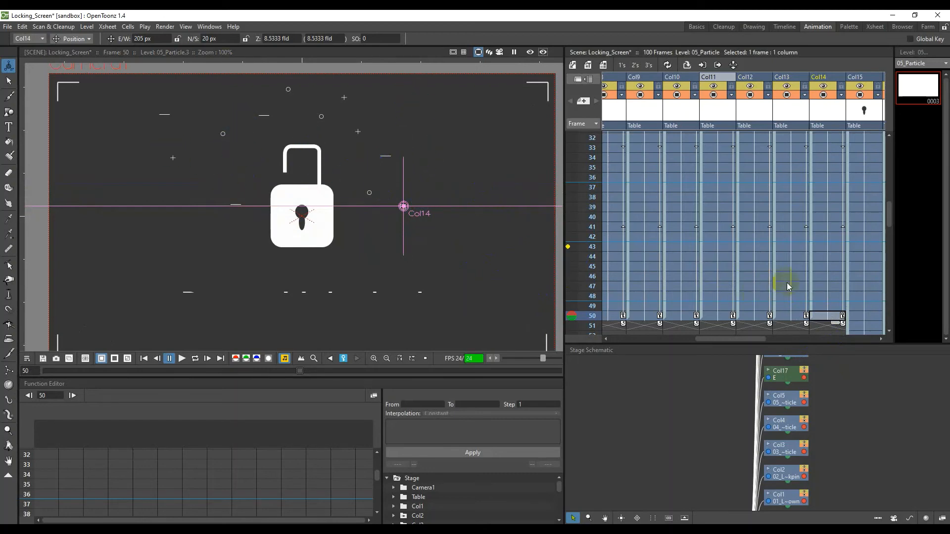
# Copy the particle cells in frames 24 to 50 of Col12, Col13 and Col14.
pyautogui.scroll(5, 819, 195)
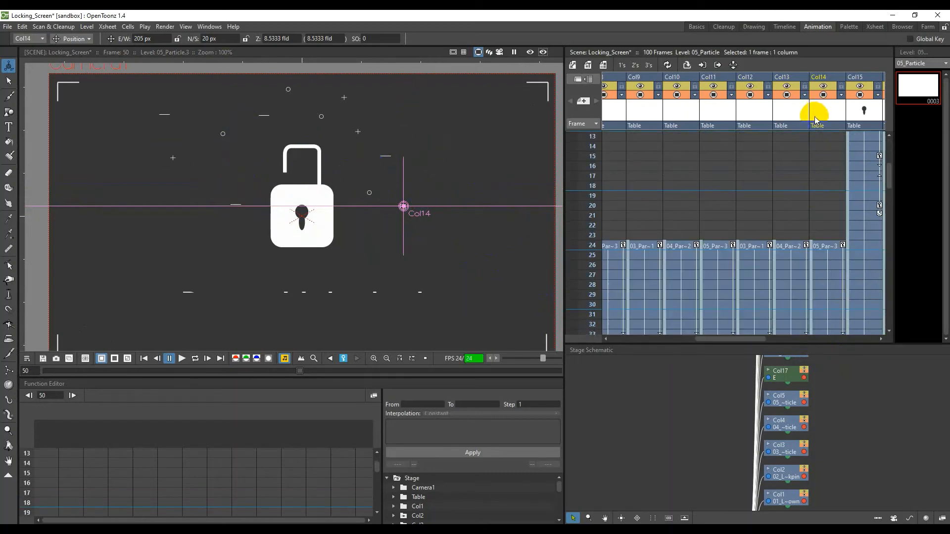
pyautogui.scroll(-2, 817, 120)
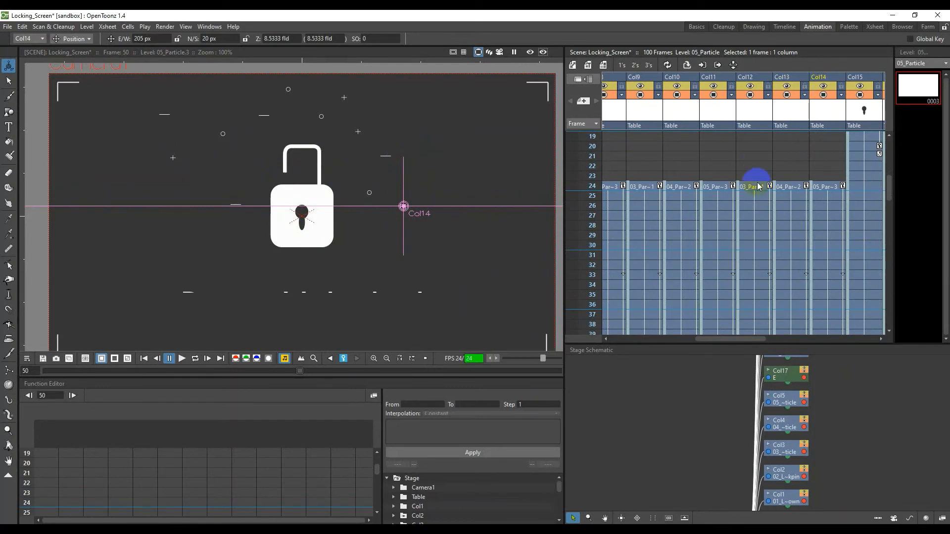
pyautogui.moveTo(756, 186); pyautogui.dragTo(834, 291)
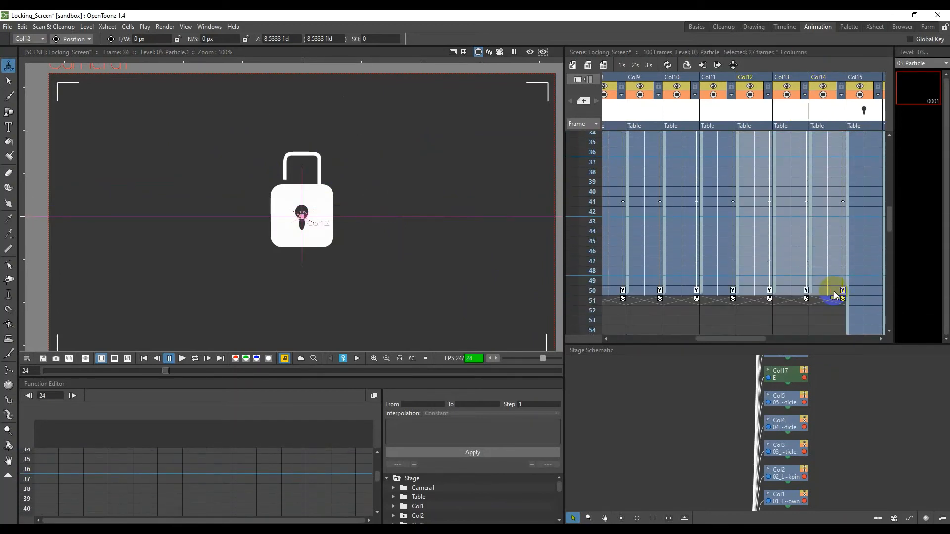
pyautogui.scroll(-2, 828, 275)
pyautogui.scroll(10, 833, 275)
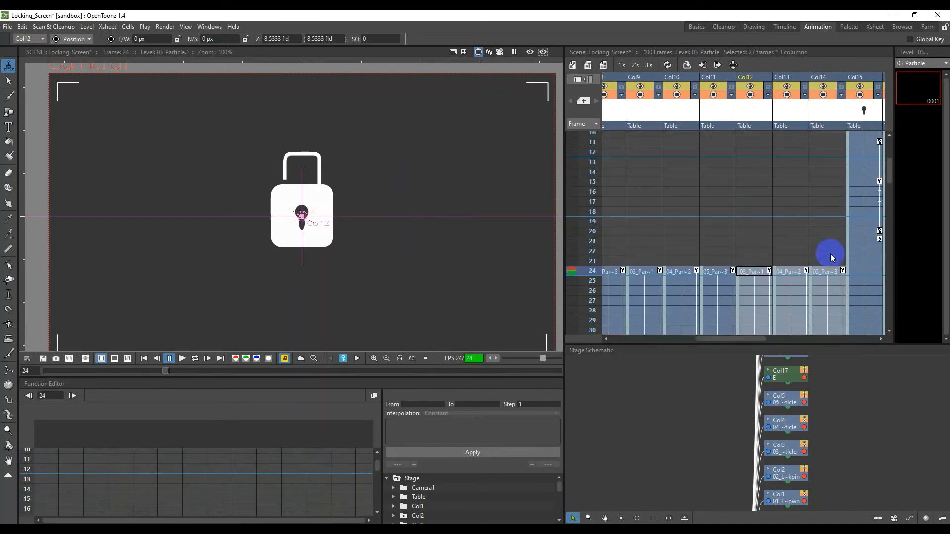
# Insert three empty columns after Col14 and paste the copied particle cells into frames 24 to 50 of Col15 to Col17.
pyautogui.click(819, 76)
pyautogui.rightClick(817, 77)
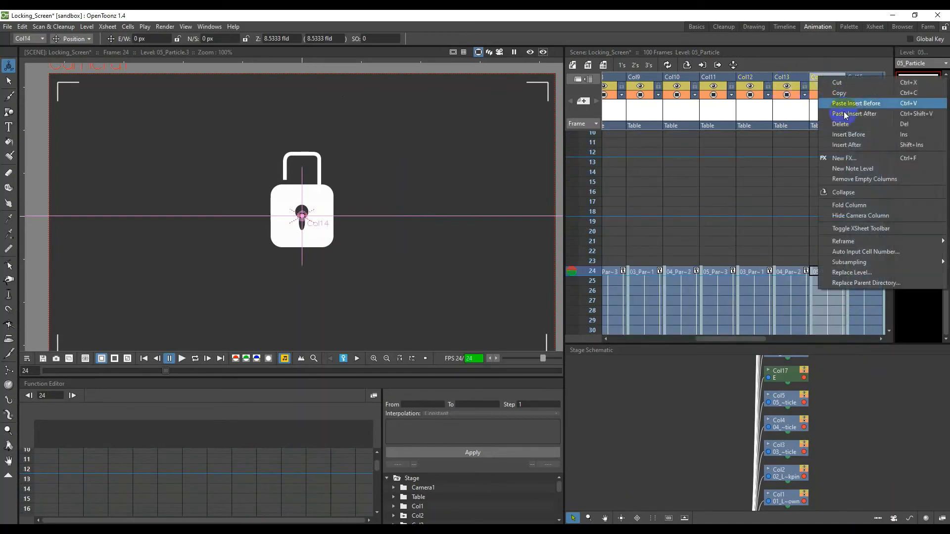
pyautogui.click(863, 142)
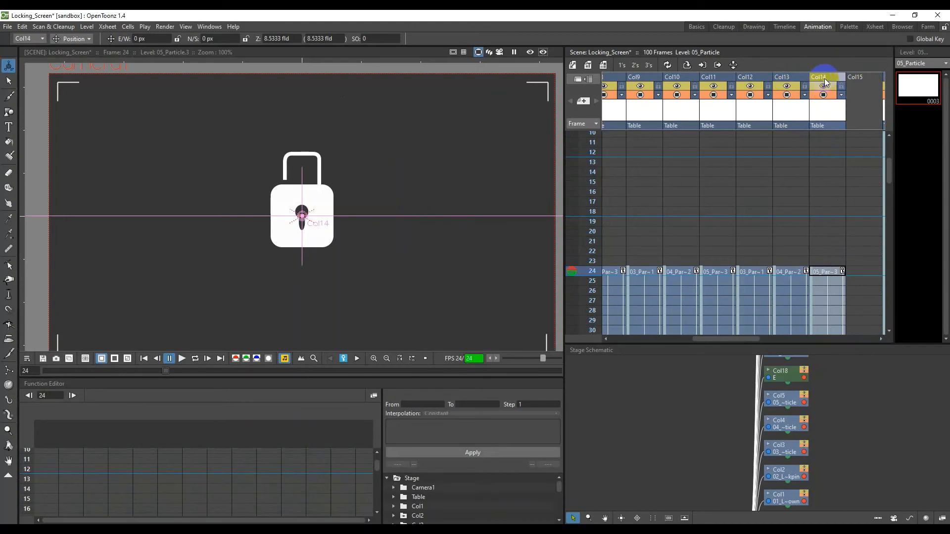
pyautogui.rightClick(821, 79)
pyautogui.click(866, 147)
pyautogui.rightClick(820, 79)
pyautogui.click(850, 147)
pyautogui.moveTo(738, 340); pyautogui.dragTo(770, 339)
pyautogui.moveTo(723, 271); pyautogui.dragTo(795, 270)
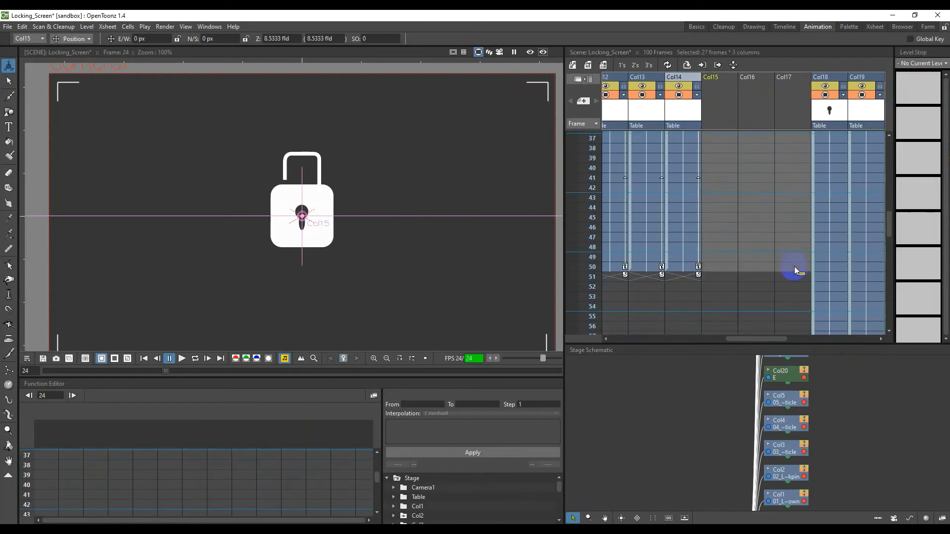
pyautogui.hotkey('ctrl', 'v')
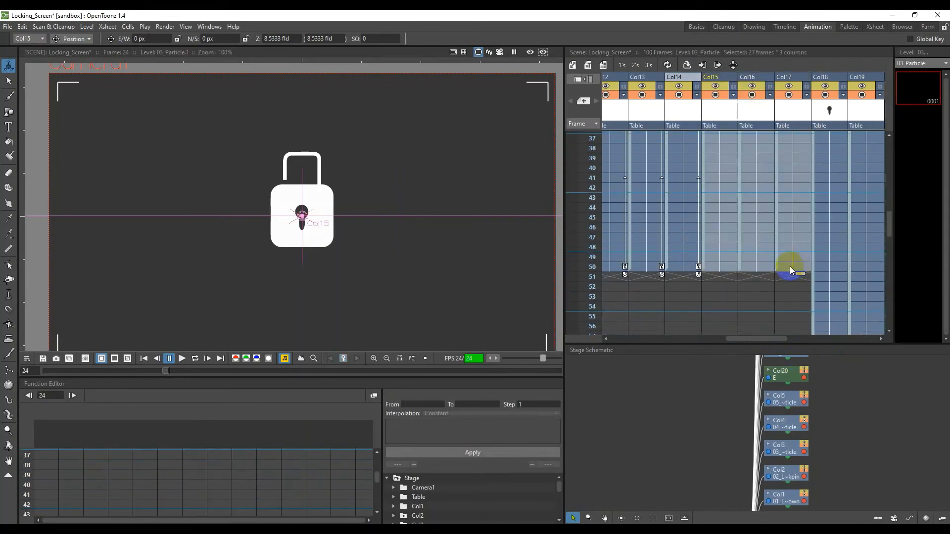
# Set keyframes at frame 24 for the particles in Col15, Col16 and Col17.
pyautogui.click(735, 271)
pyautogui.scroll(6, 749, 264)
pyautogui.click(724, 190)
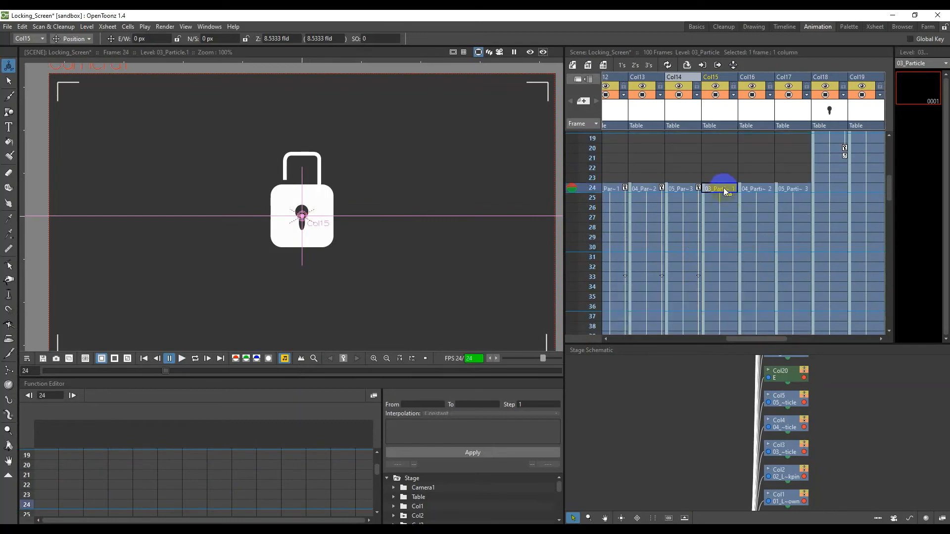
pyautogui.rightClick(763, 191)
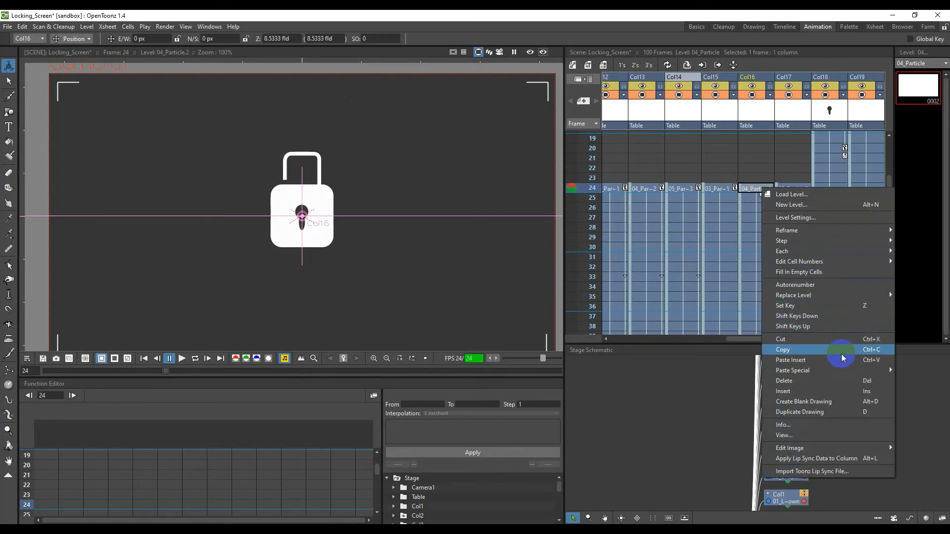
pyautogui.click(688, 287)
pyautogui.click(765, 190)
pyautogui.rightClick(771, 192)
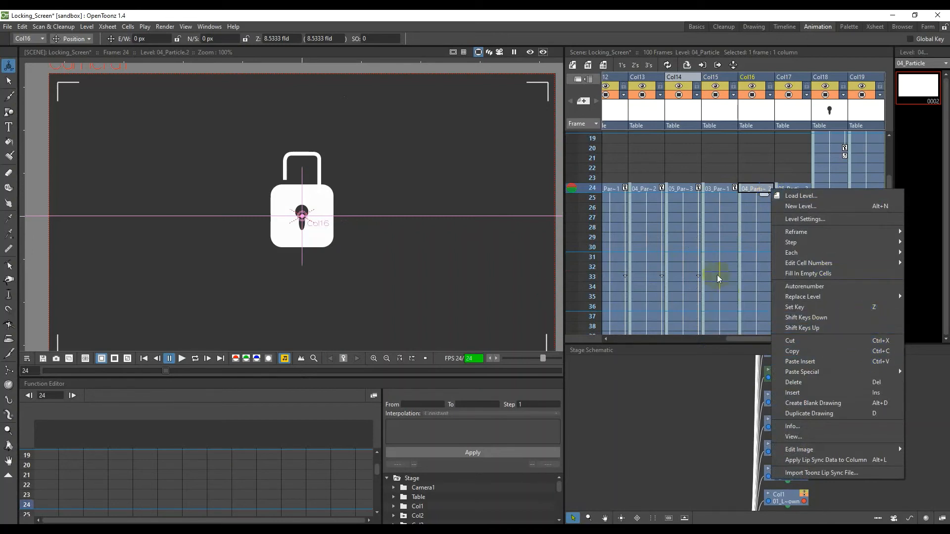
pyautogui.click(726, 257)
pyautogui.click(771, 189)
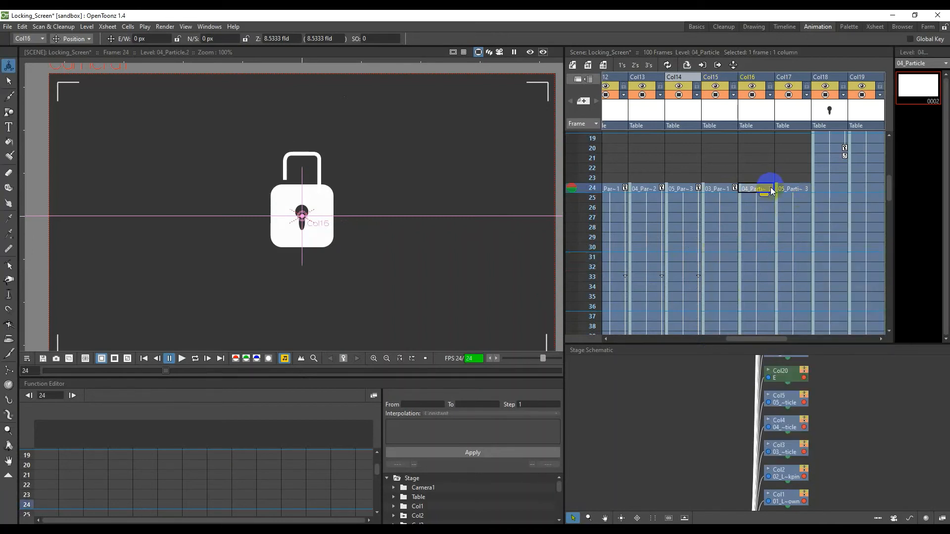
pyautogui.rightClick(772, 189)
pyautogui.click(769, 217)
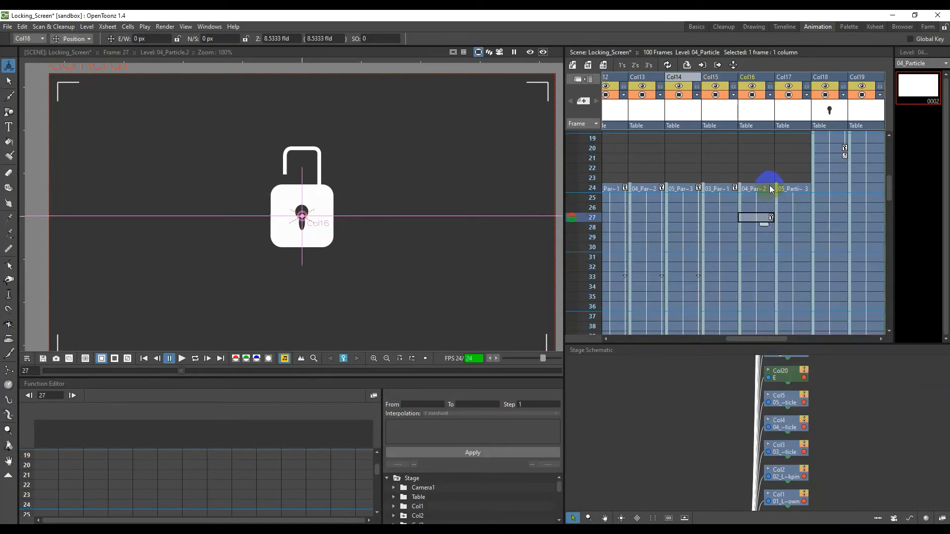
pyautogui.click(770, 189)
# Set keyframes at frame 50 for the particles in Col15, Col16 and Col17.
pyautogui.scroll(-6, 797, 267)
pyautogui.click(725, 267)
pyautogui.rightClick(734, 271)
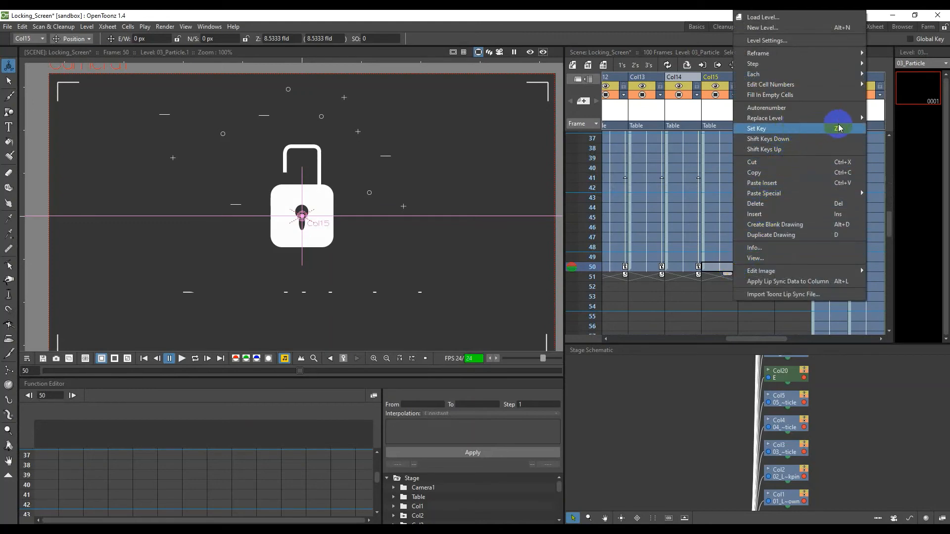
pyautogui.click(720, 269)
pyautogui.press('z')
pyautogui.click(763, 271)
pyautogui.press('z')
pyautogui.click(792, 271)
pyautogui.press('z')
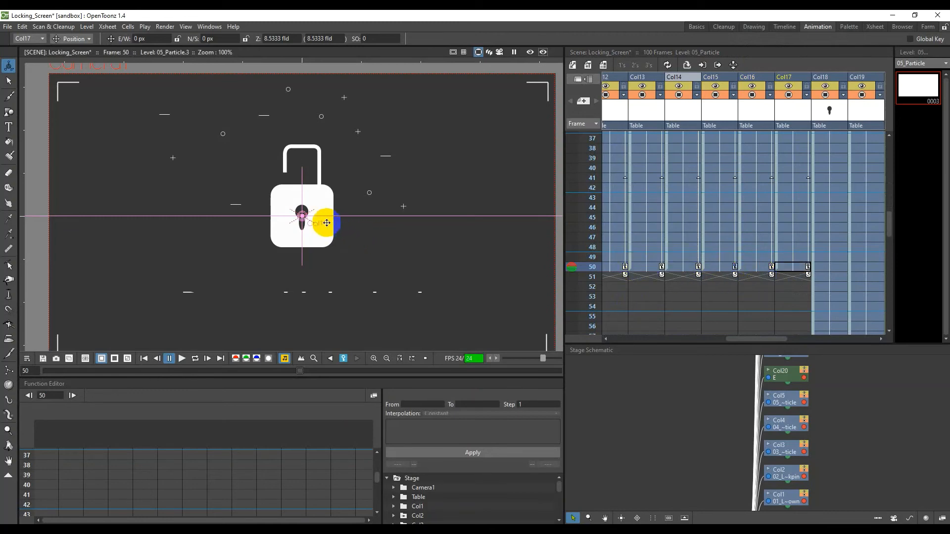
# At frame 50, move the Col17 particle to about -121, 91 px and the Col16 particle to about 195, 86 px.
pyautogui.moveTo(302, 217); pyautogui.dragTo(242, 171)
pyautogui.click(743, 271)
pyautogui.click(754, 269)
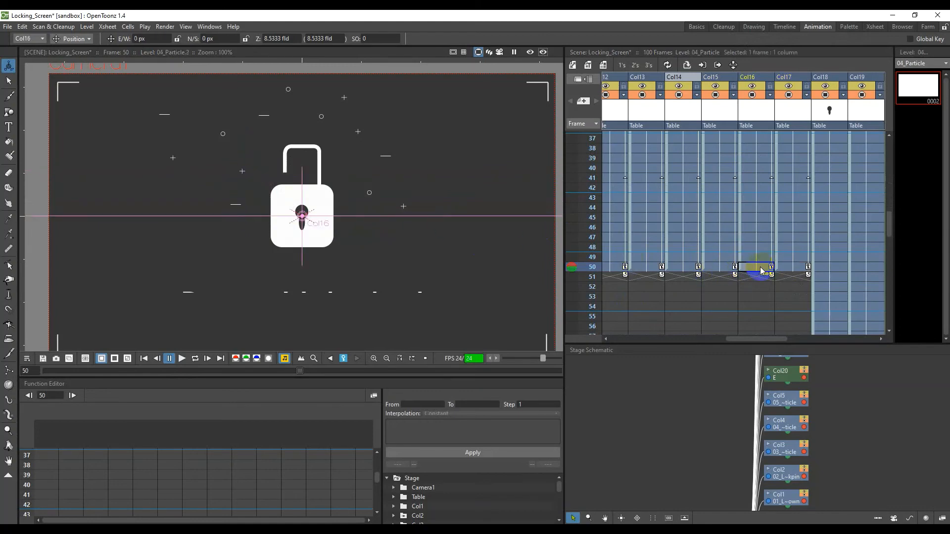
pyautogui.moveTo(308, 219); pyautogui.dragTo(402, 174)
pyautogui.click(766, 272)
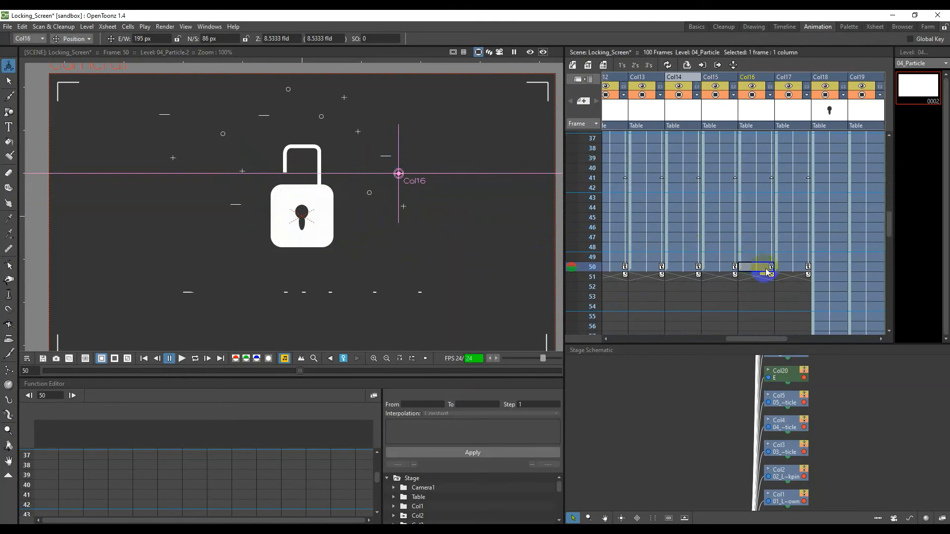
# At frame 50, move the Col15 particle out from the lock to about 208 px E/W and 176 px N/S.
pyautogui.click(726, 268)
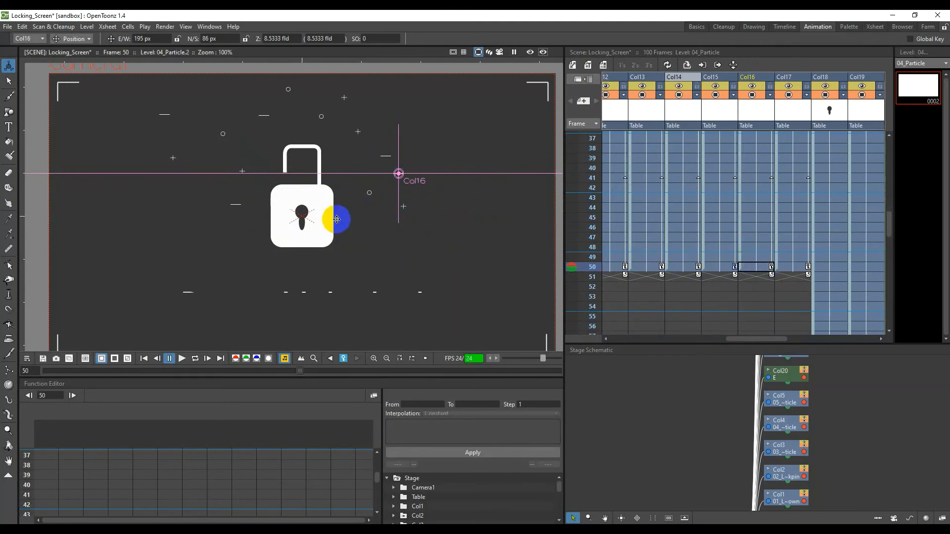
pyautogui.click(717, 268)
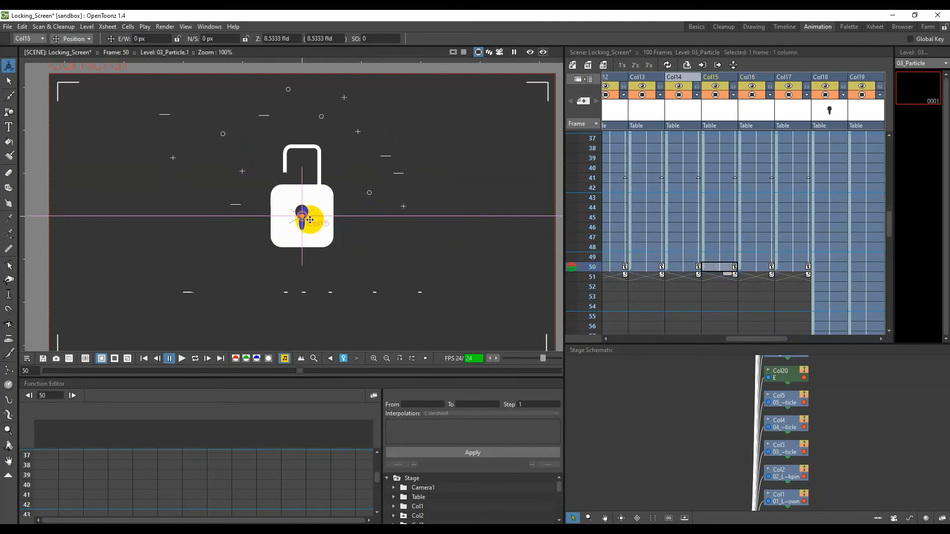
pyautogui.moveTo(300, 219); pyautogui.dragTo(401, 132)
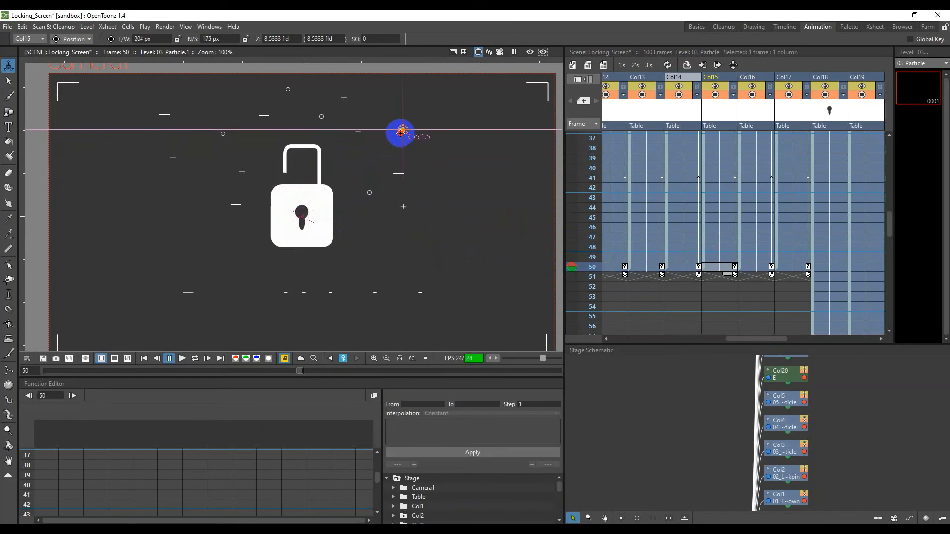
pyautogui.moveTo(400, 173)
pyautogui.mouseDown()
pyautogui.moveTo(416, 166)
pyautogui.moveTo(401, 173)
pyautogui.mouseUp()
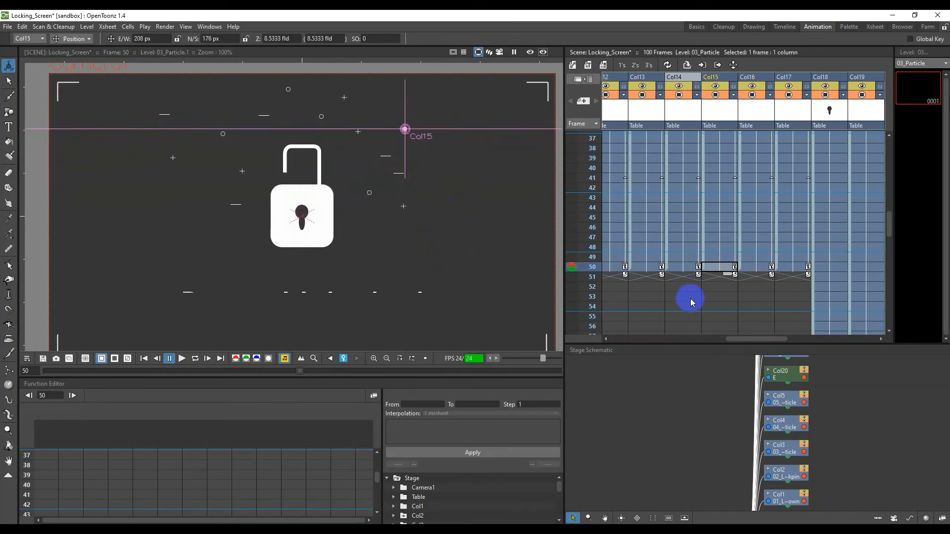
# Check the frame 50 end positions of the particles in Col9 to Col14.
pyautogui.click(683, 268)
pyautogui.click(617, 270)
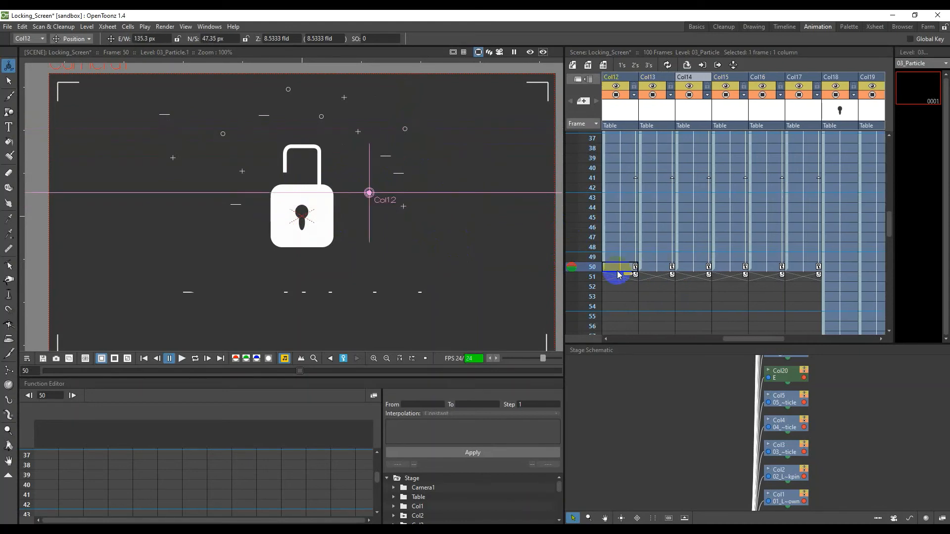
pyautogui.moveTo(760, 339); pyautogui.dragTo(732, 339)
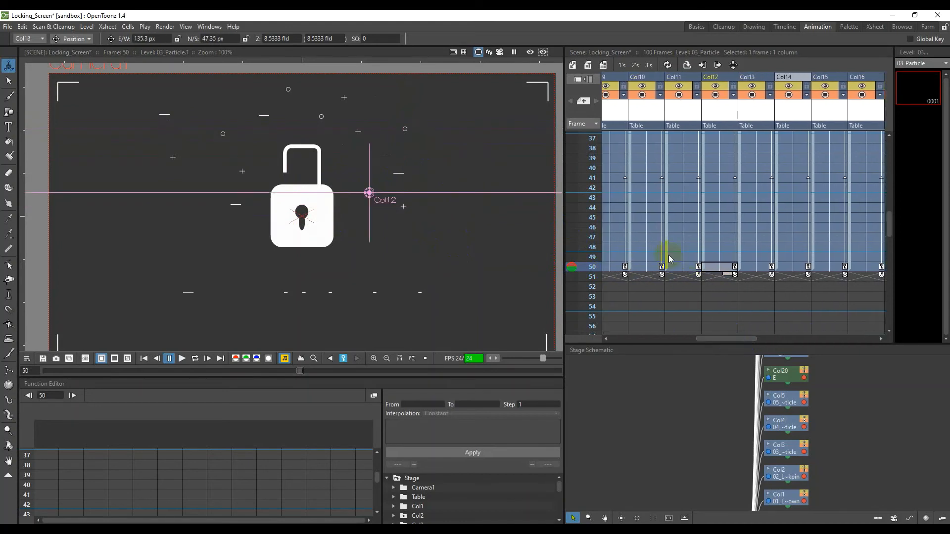
pyautogui.click(687, 269)
pyautogui.click(650, 269)
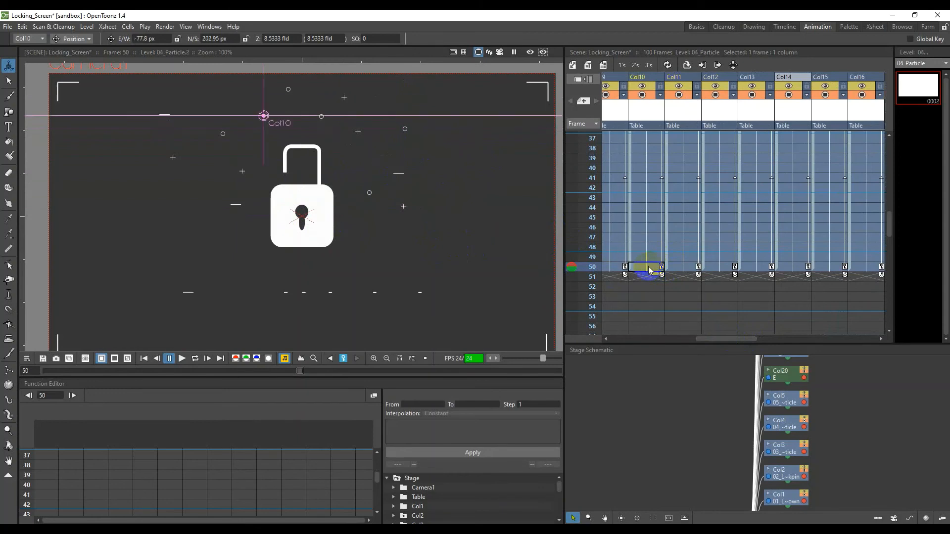
pyautogui.click(613, 269)
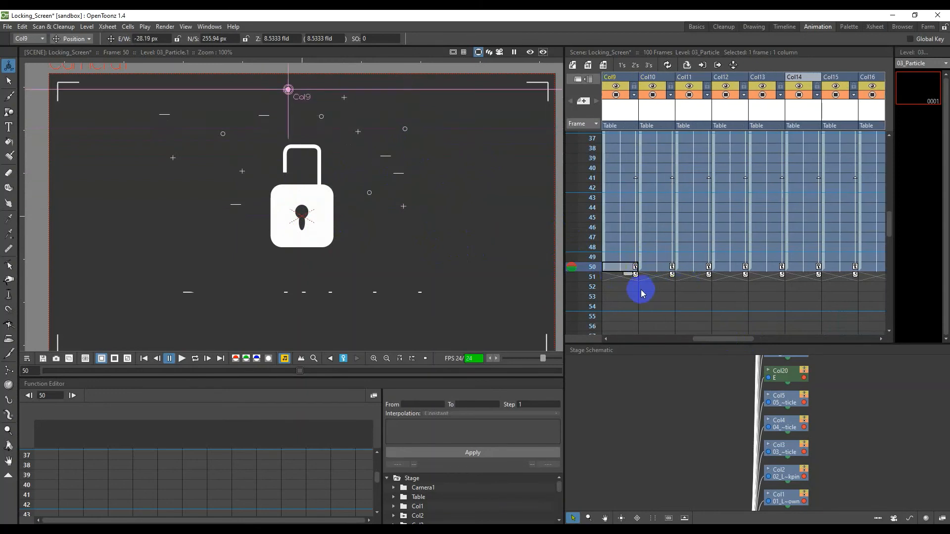
# Delay the Col20 keyframe at frame 40 to frame 45.
pyautogui.moveTo(759, 339); pyautogui.dragTo(810, 331)
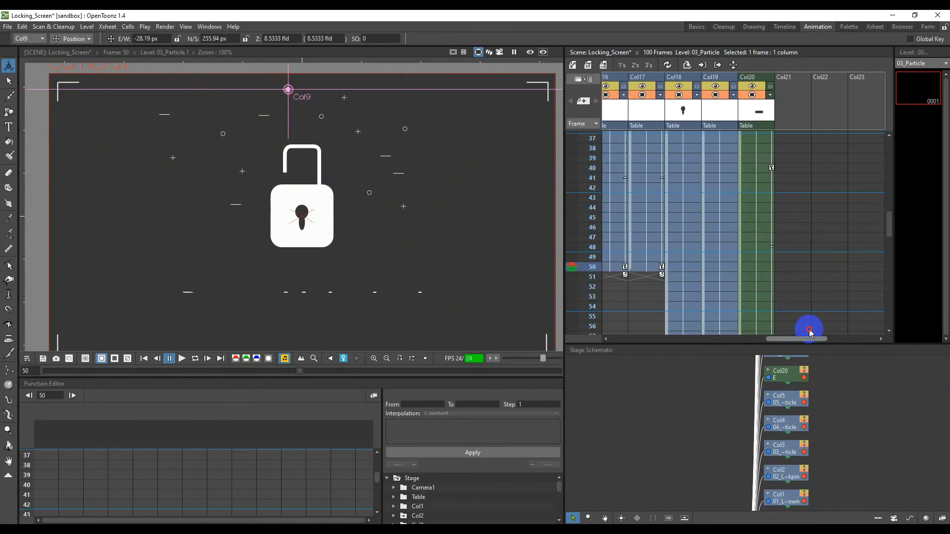
pyautogui.click(758, 183)
pyautogui.click(772, 168)
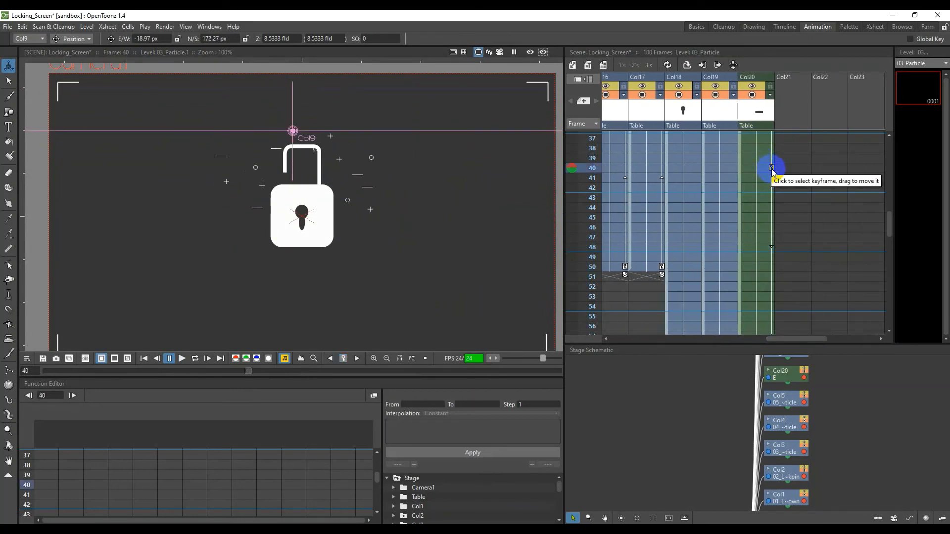
pyautogui.click(771, 168)
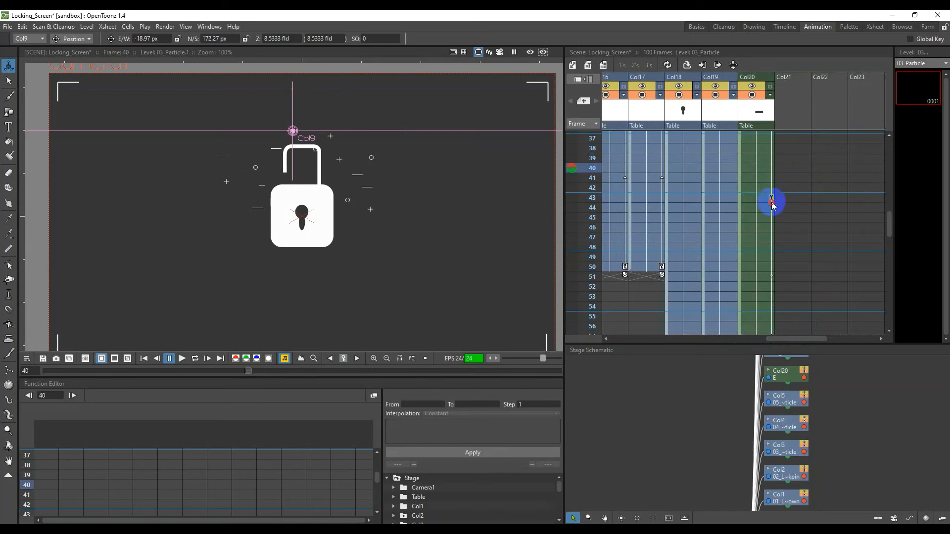
pyautogui.click(646, 296)
pyautogui.click(651, 271)
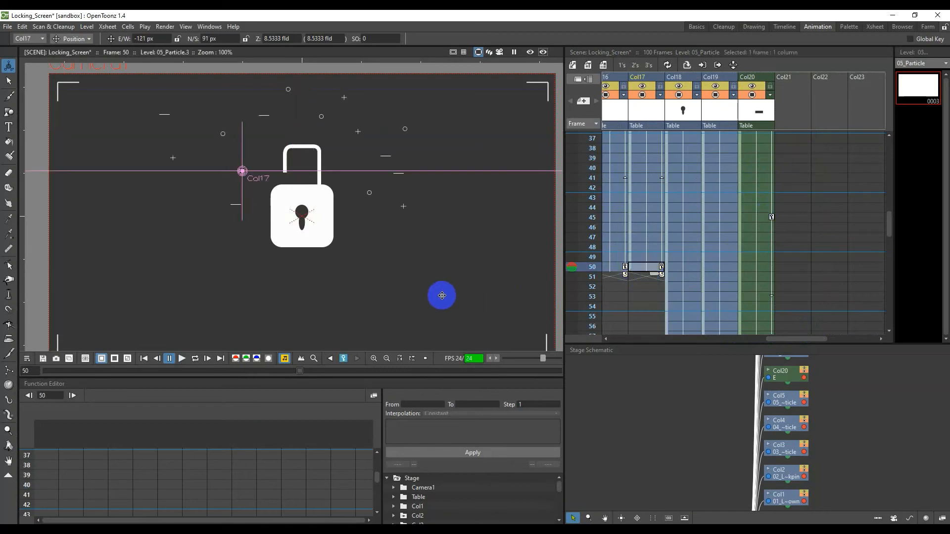
# Inspect Col13's opacity and filter options and toggle its camera stand visibility off and back on.
pyautogui.scroll(-4, 777, 276)
pyautogui.scroll(8, 777, 276)
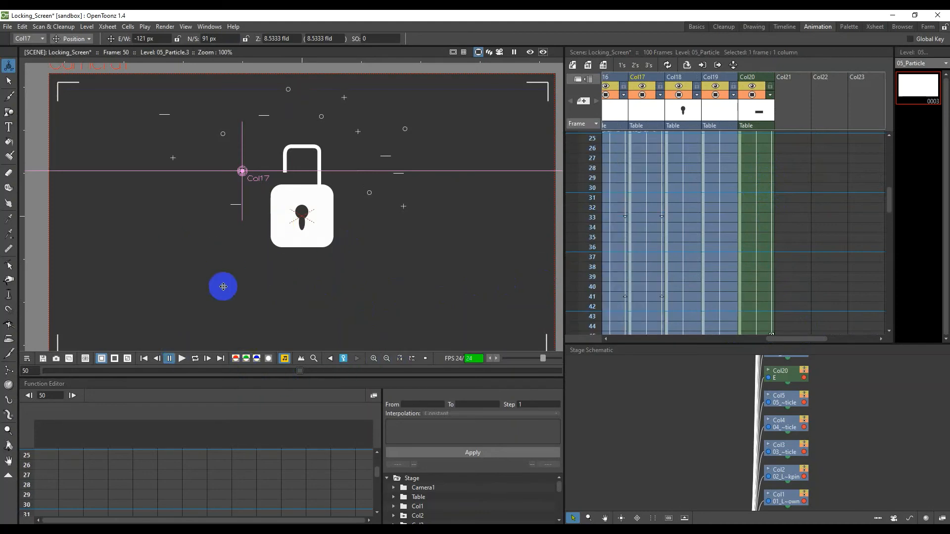
pyautogui.scroll(-2, 706, 317)
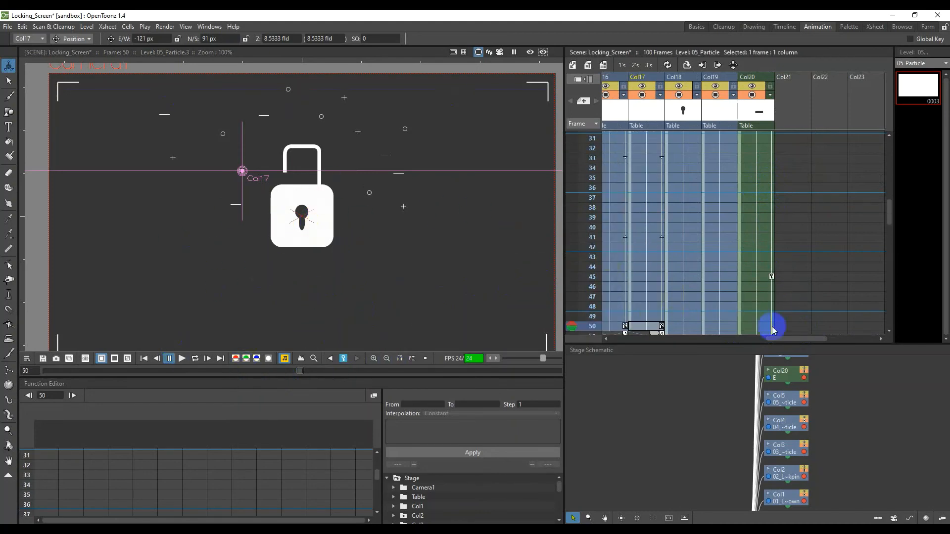
pyautogui.moveTo(804, 340); pyautogui.dragTo(745, 342)
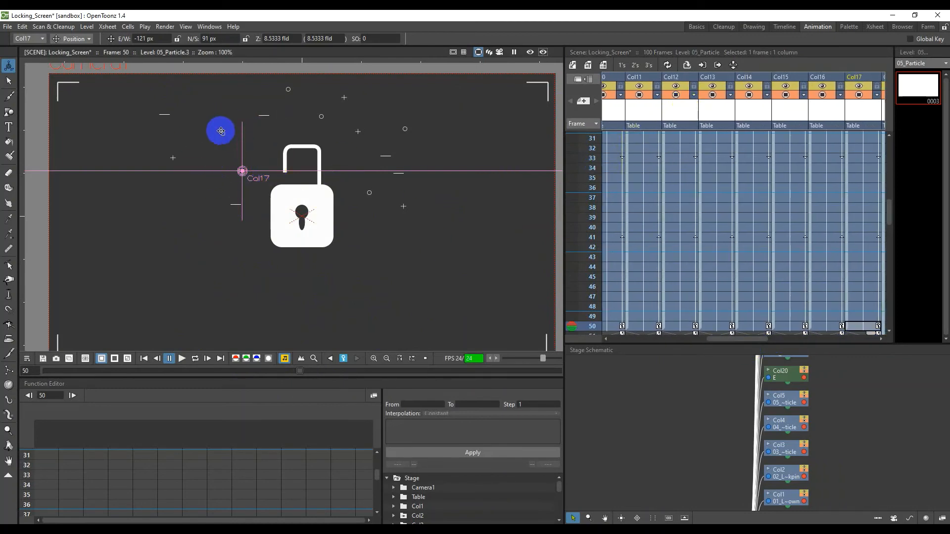
pyautogui.click(714, 98)
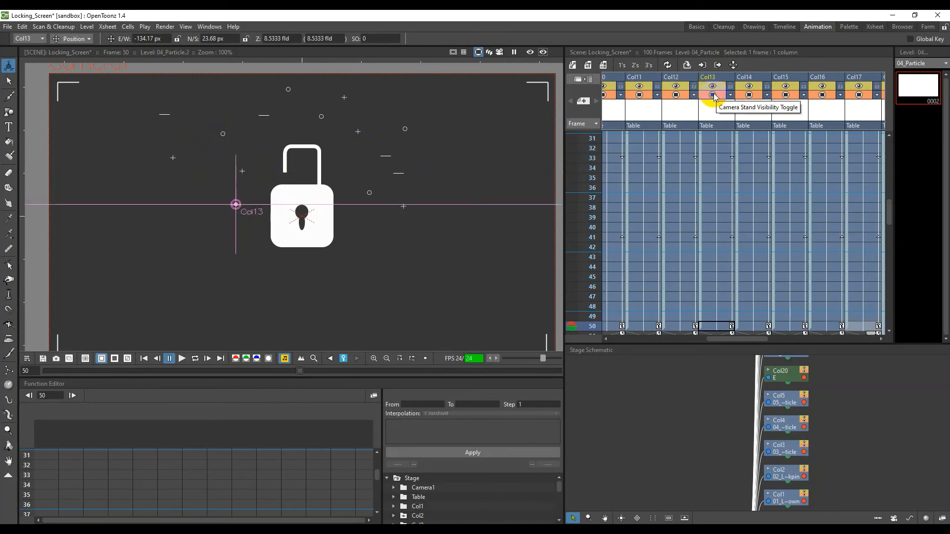
pyautogui.scroll(-2, 762, 274)
pyautogui.click(722, 256)
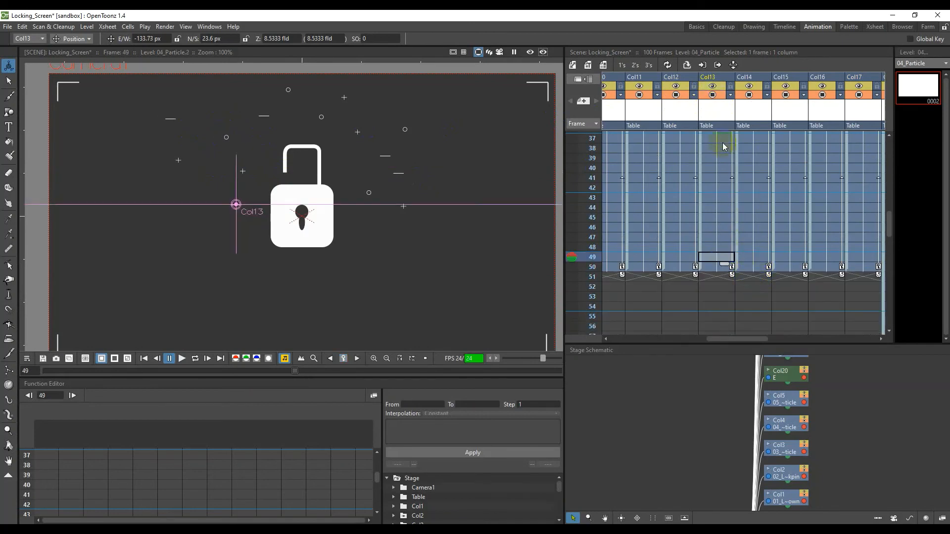
pyautogui.click(731, 96)
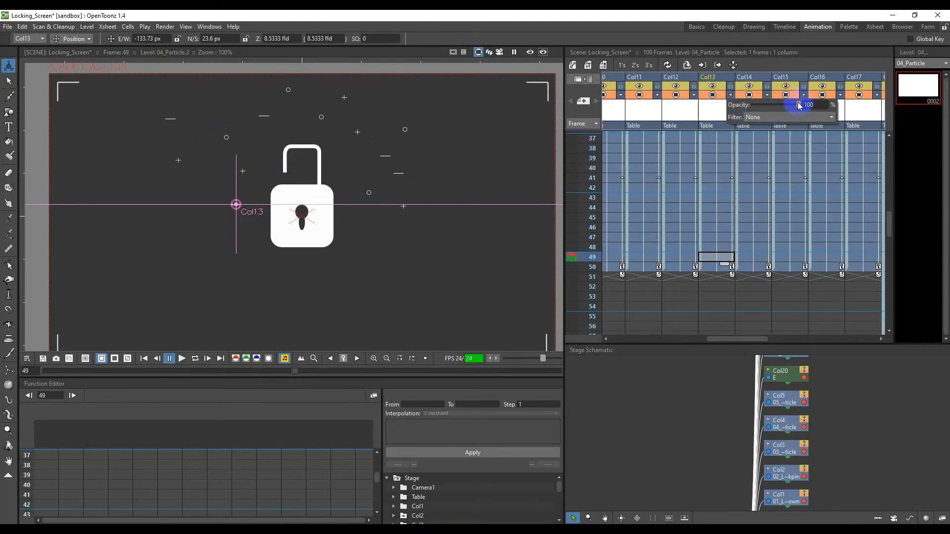
pyautogui.click(713, 95)
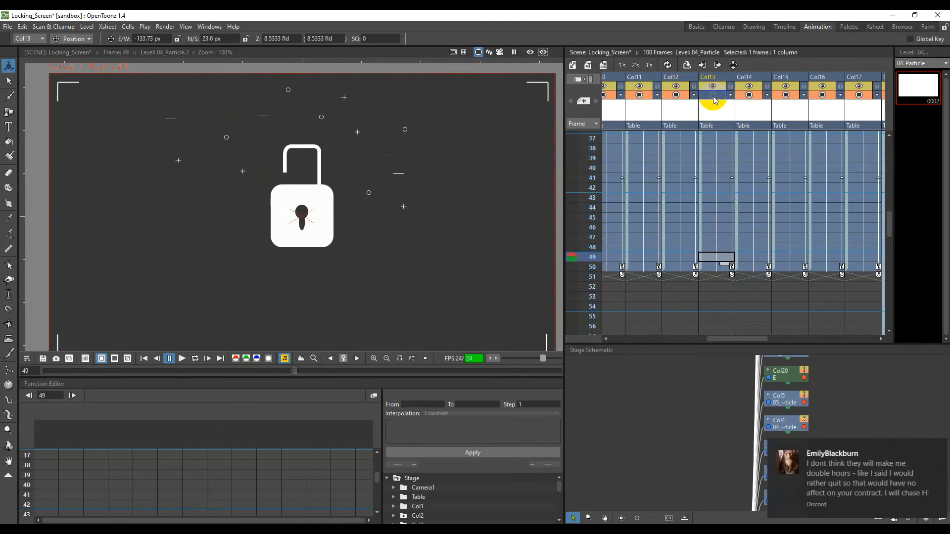
pyautogui.click(934, 449)
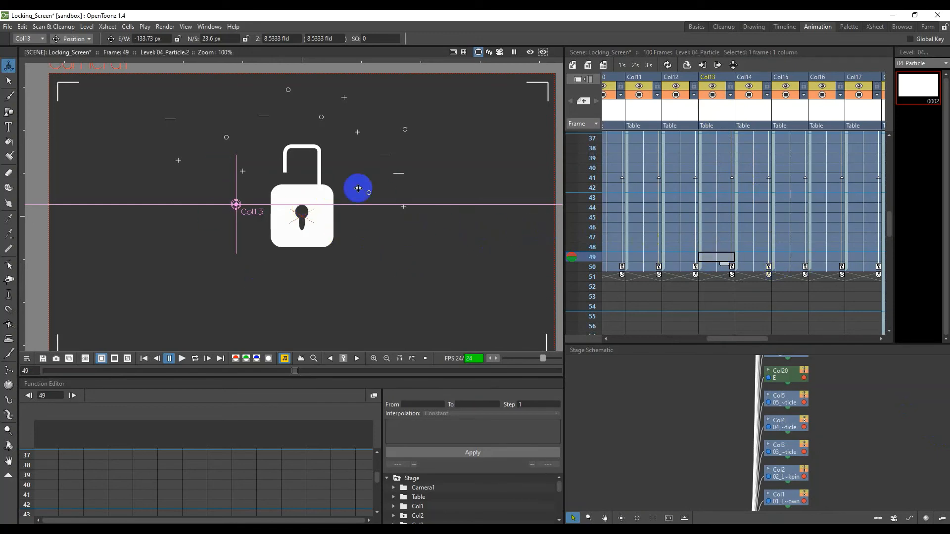
# Play the whole animation from frame 1 to preview the unlocking motion and particle burst.
pyautogui.scroll(10, 715, 279)
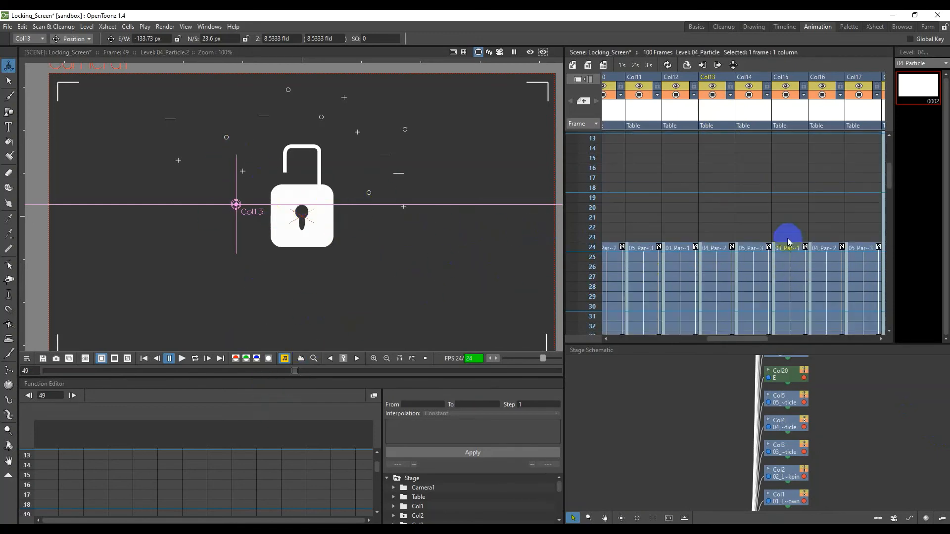
pyautogui.click(713, 137)
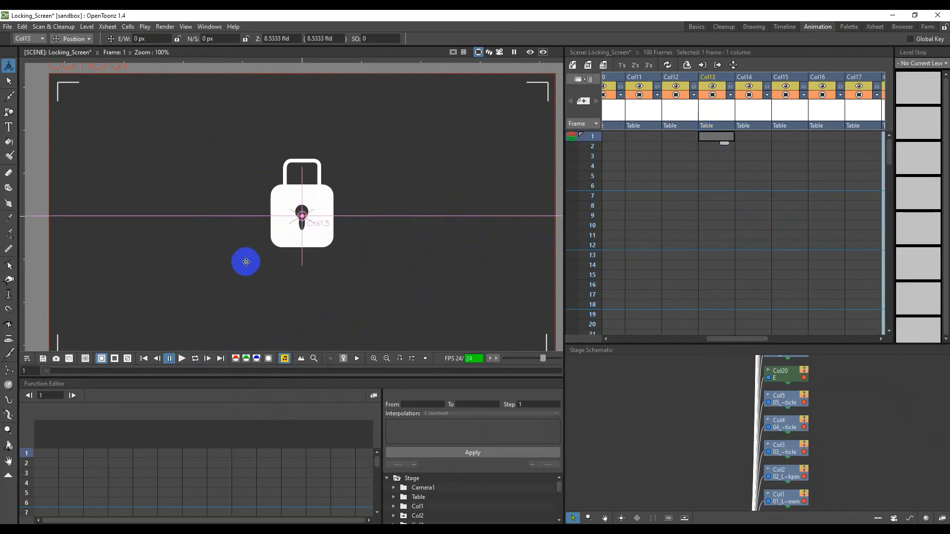
pyautogui.scroll(-2, 277, 270)
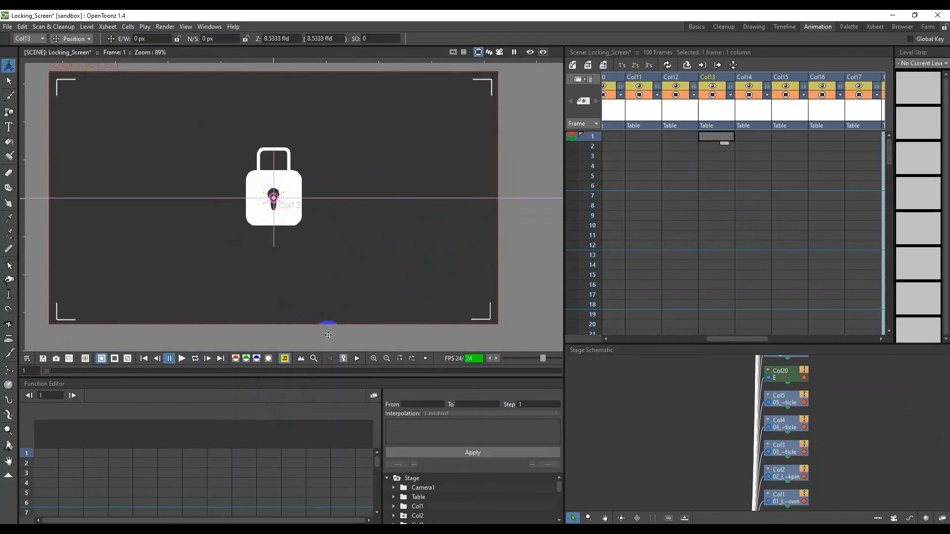
pyautogui.click(7, 82)
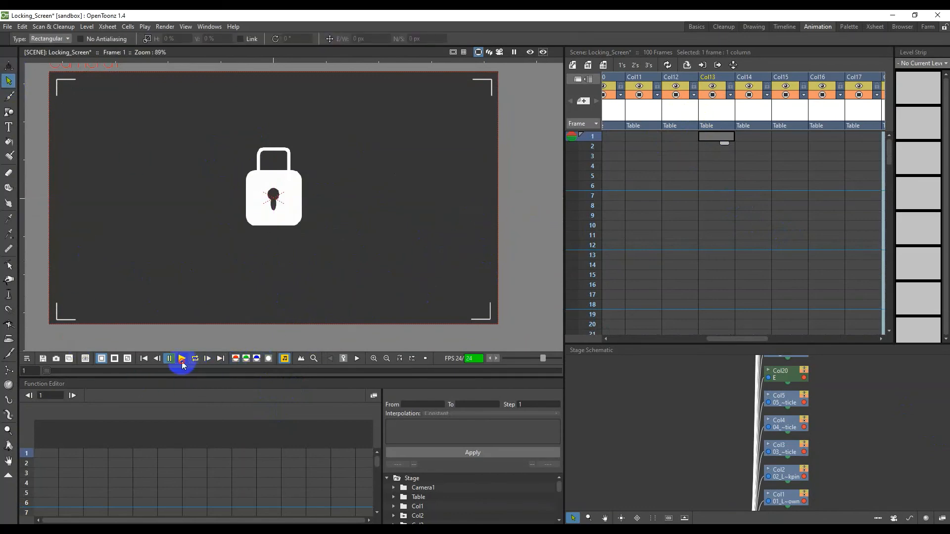
pyautogui.click(182, 359)
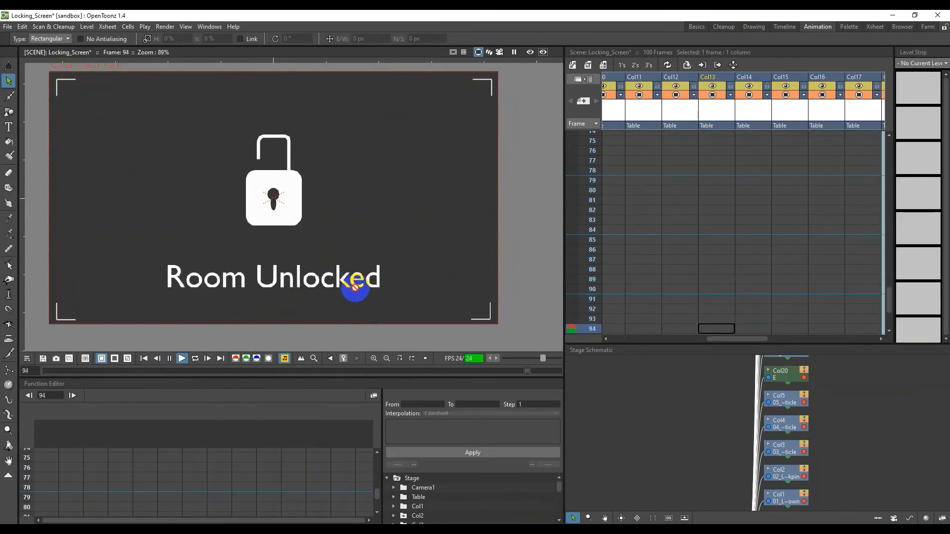
pyautogui.click(182, 358)
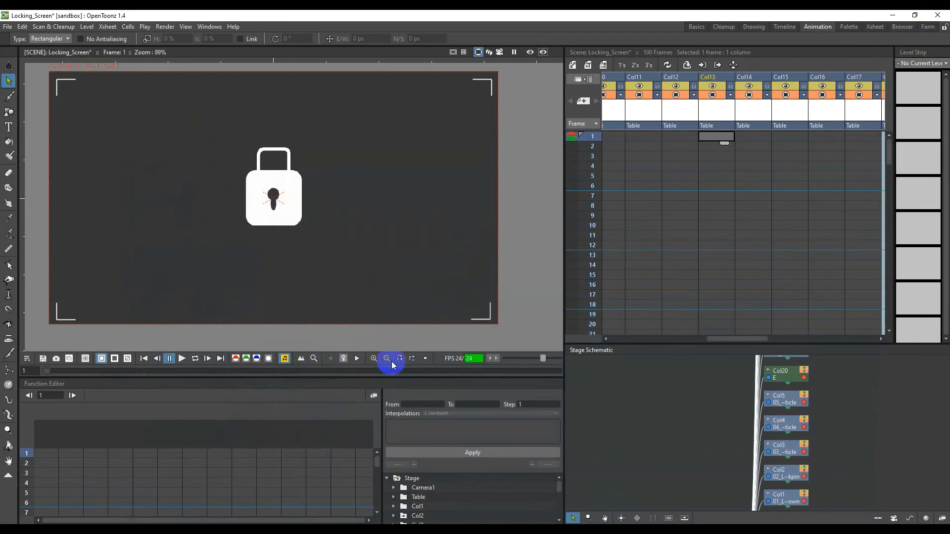
pyautogui.click(183, 358)
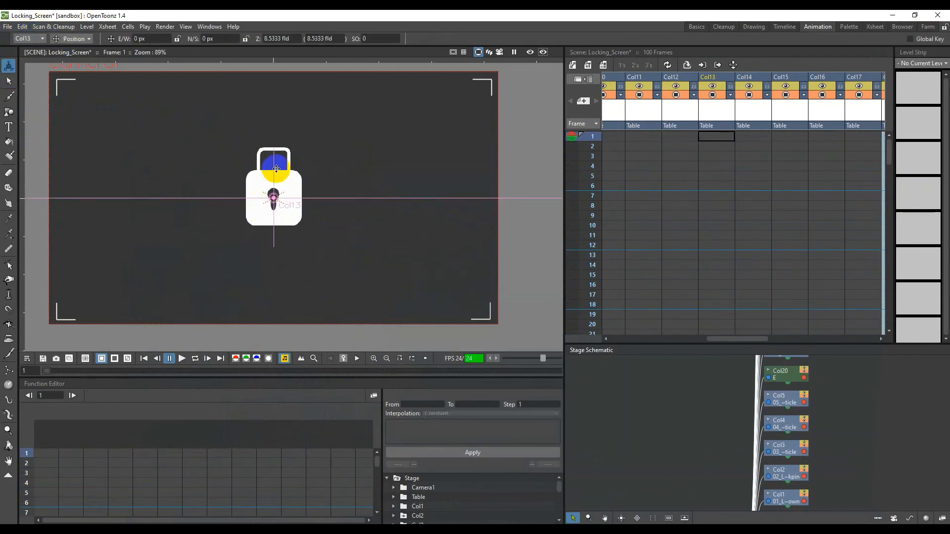
# Save the Locking_Screen scene together with all its levels.
pyautogui.click(8, 63)
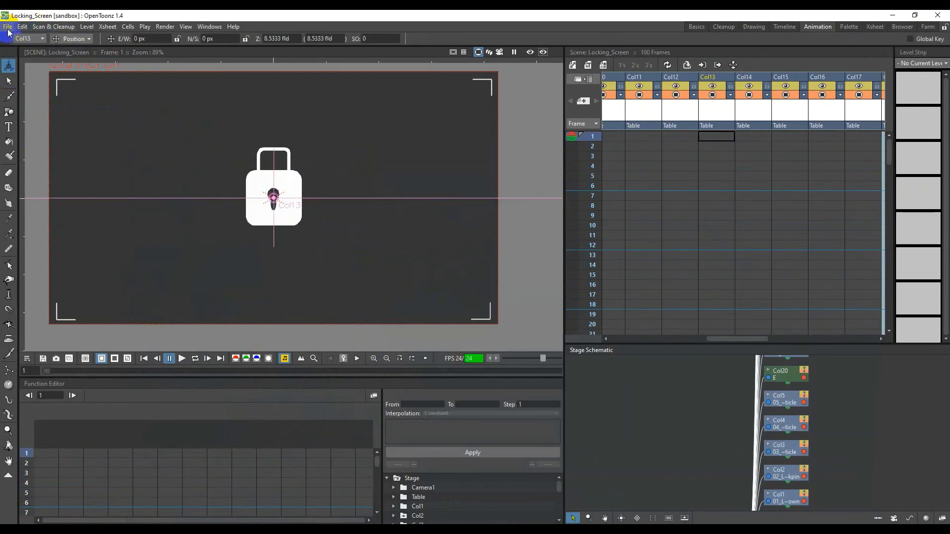
pyautogui.click(7, 26)
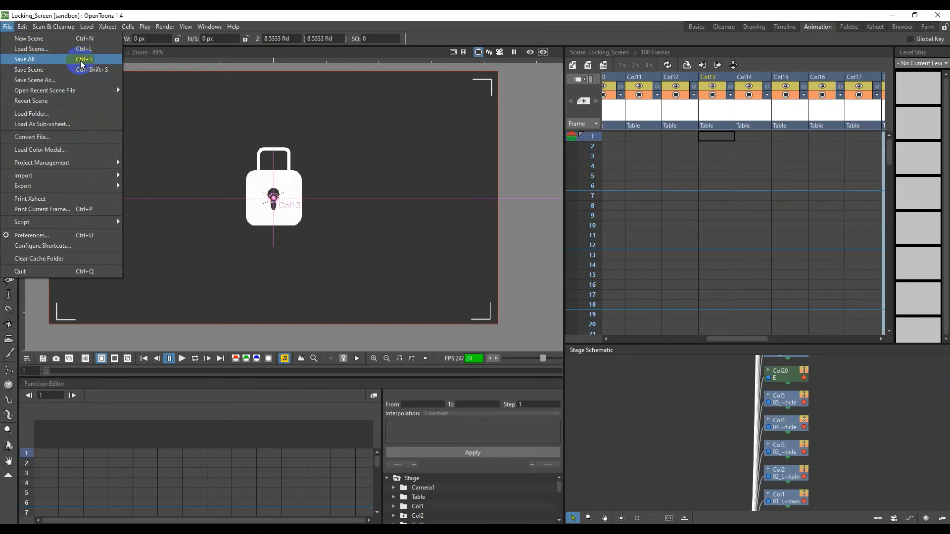
pyautogui.click(49, 60)
pyautogui.click(9, 27)
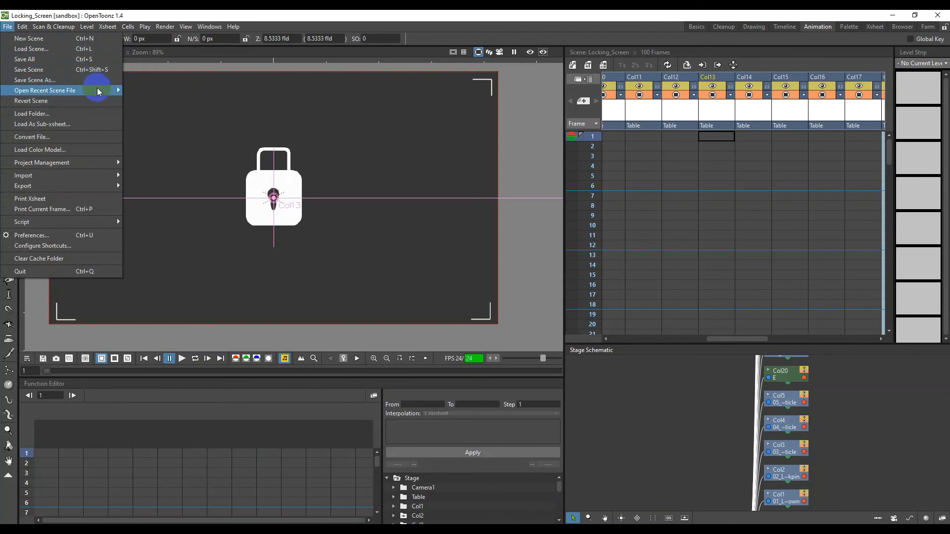
pyautogui.moveTo(102, 90)
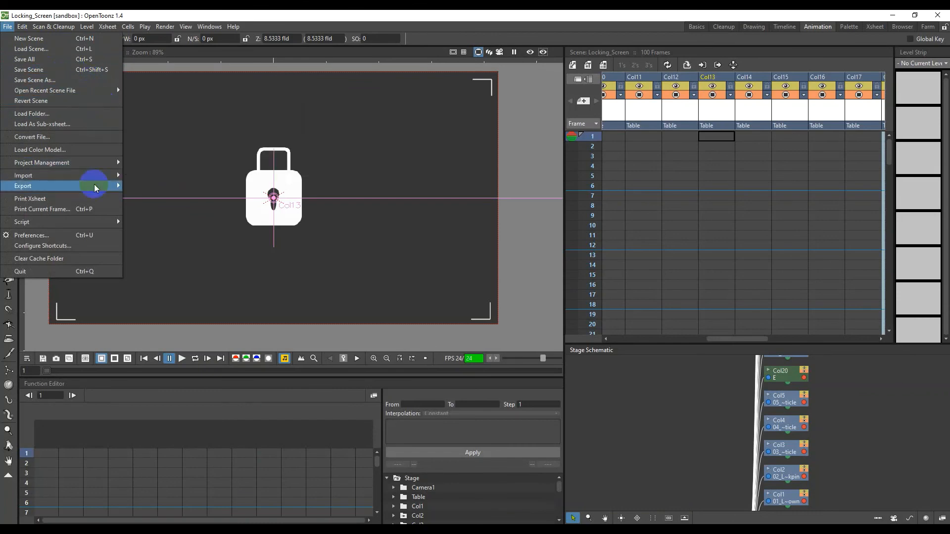
pyautogui.moveTo(96, 187)
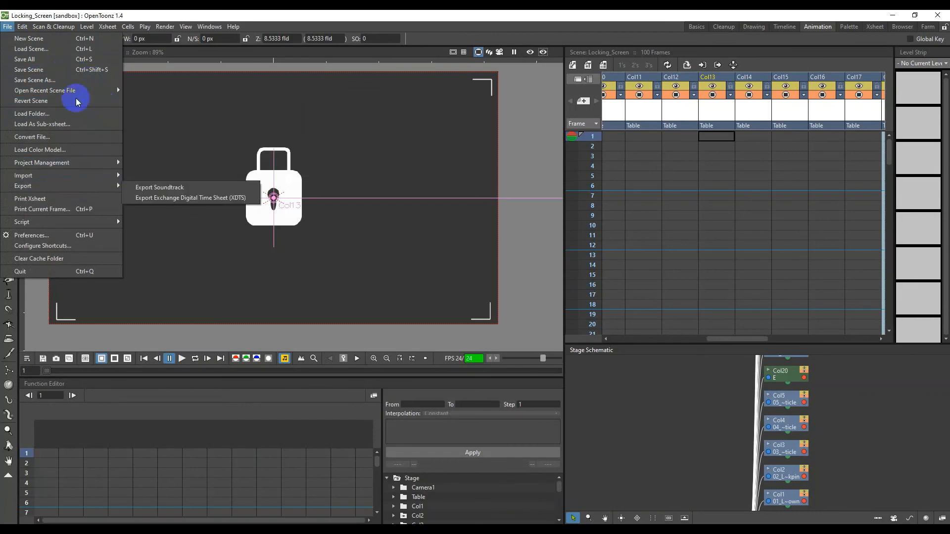
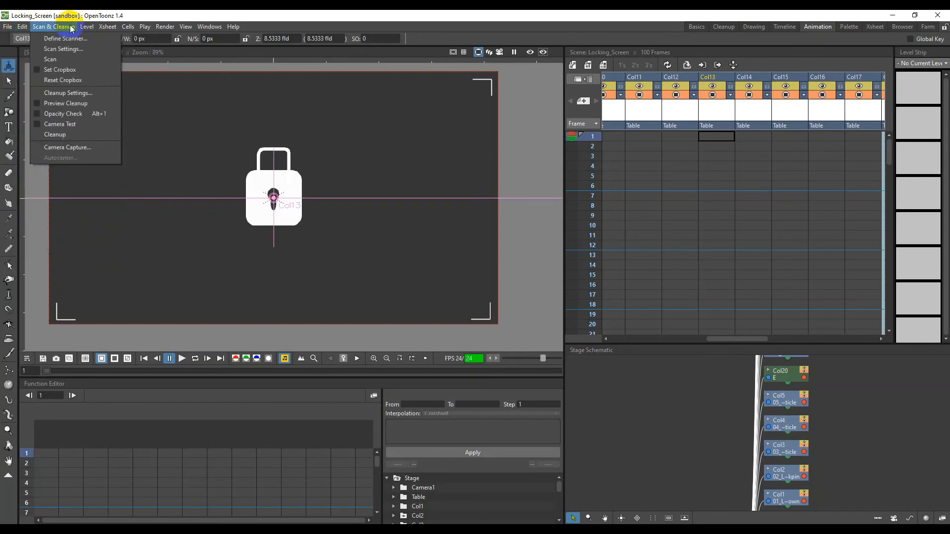
# Set the render output's save location to the D:\Desktop\Point and Click\Lock_Screen folder in the output settings.
pyautogui.click(162, 27)
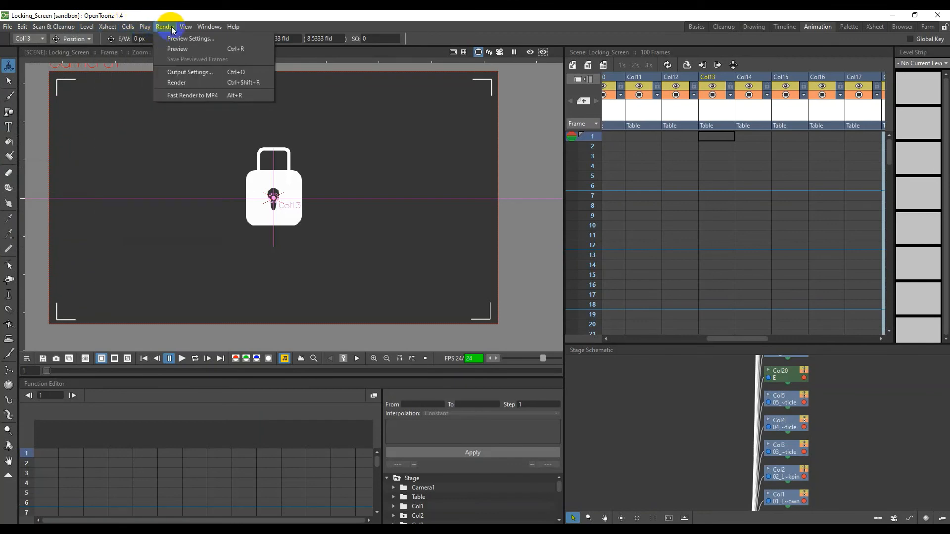
pyautogui.moveTo(9, 28)
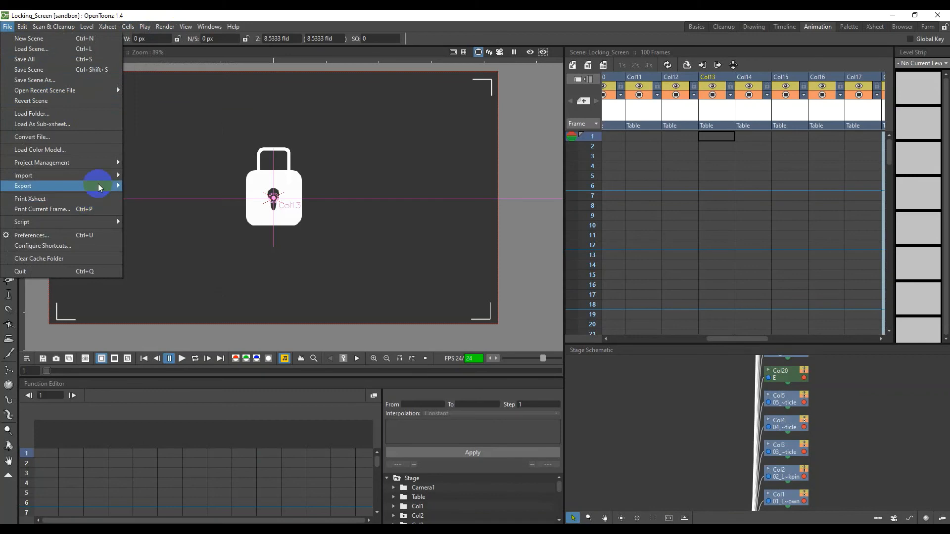
pyautogui.moveTo(165, 28)
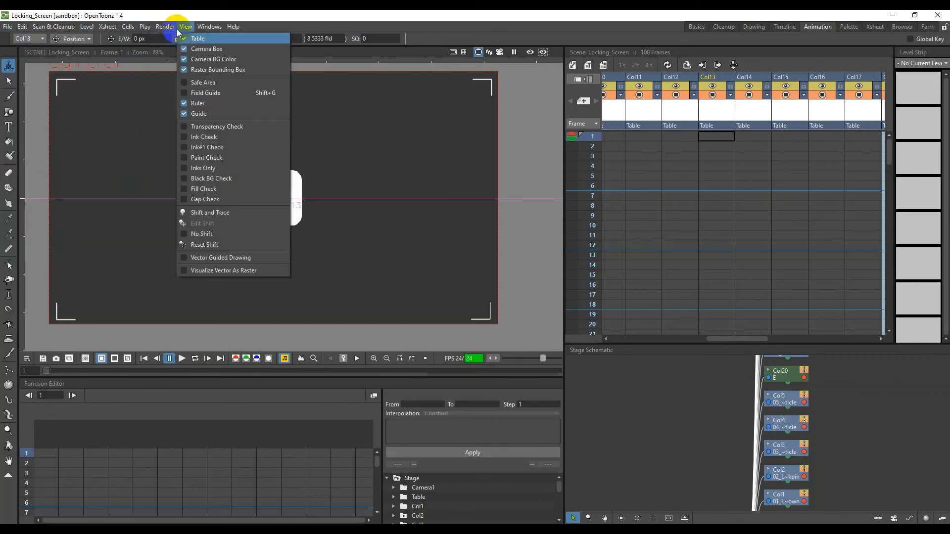
pyautogui.click(183, 71)
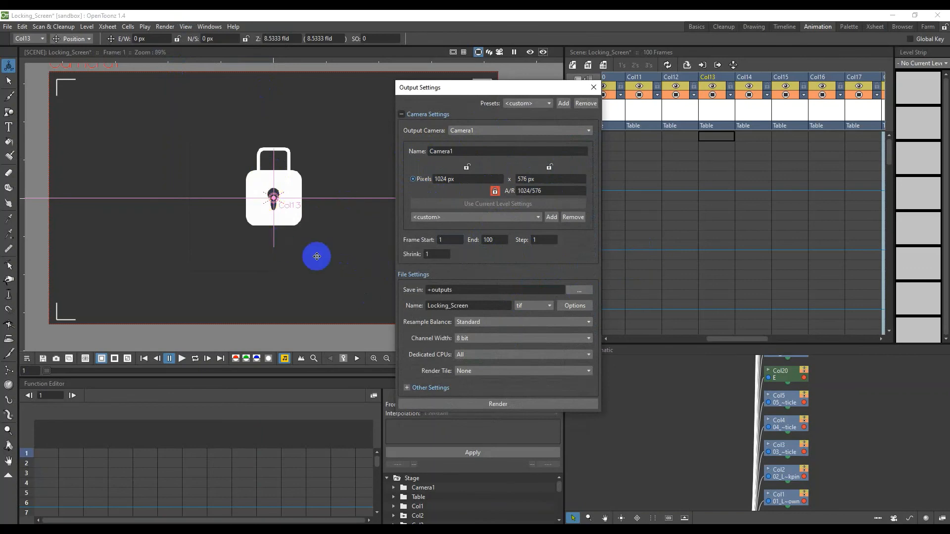
pyautogui.click(574, 289)
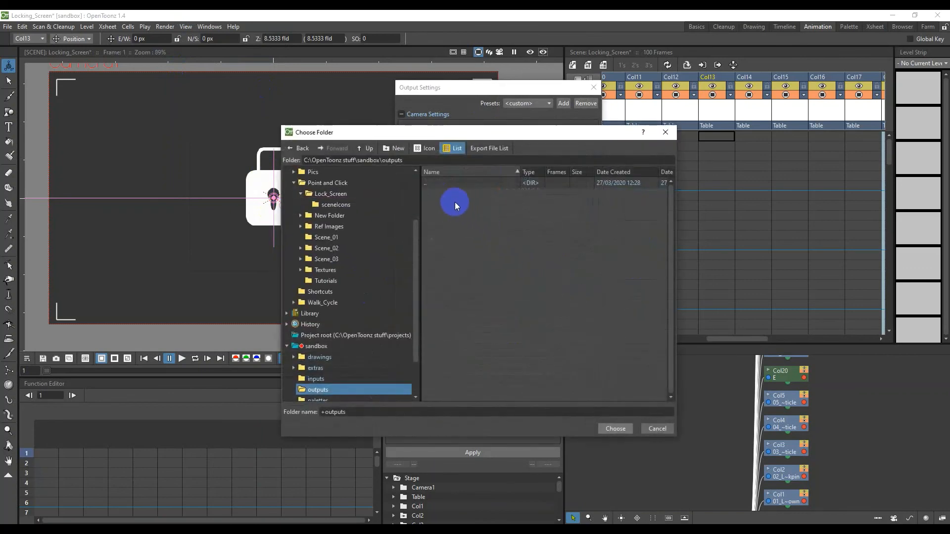
pyautogui.moveTo(415, 314); pyautogui.dragTo(413, 290)
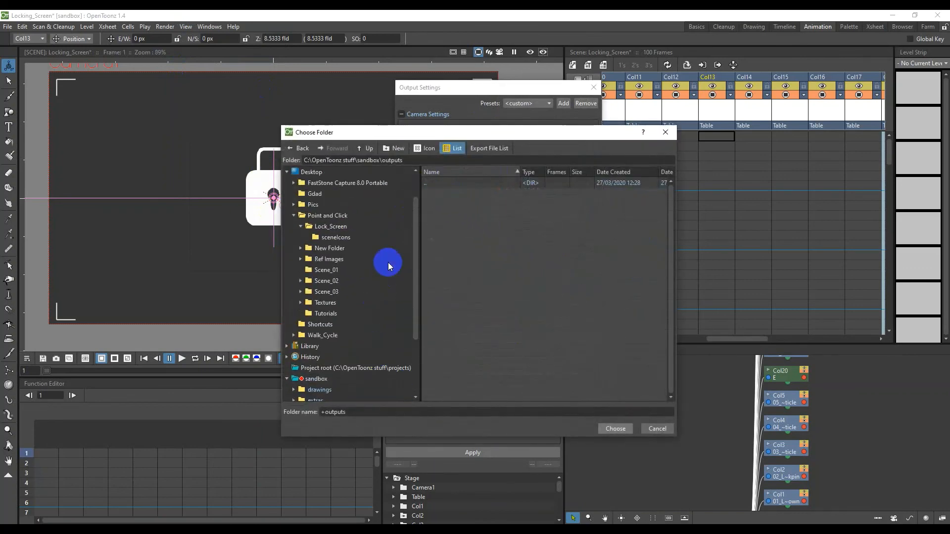
pyautogui.click(330, 227)
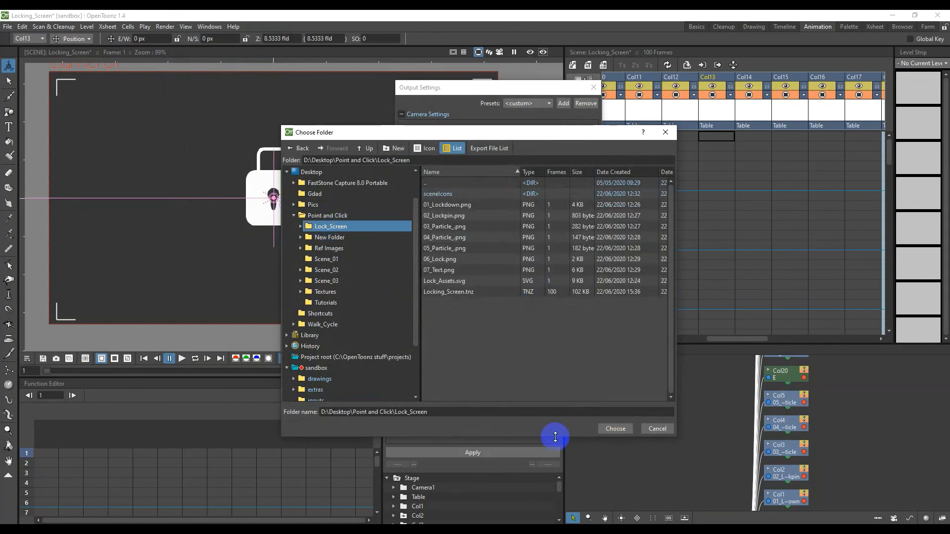
pyautogui.click(612, 430)
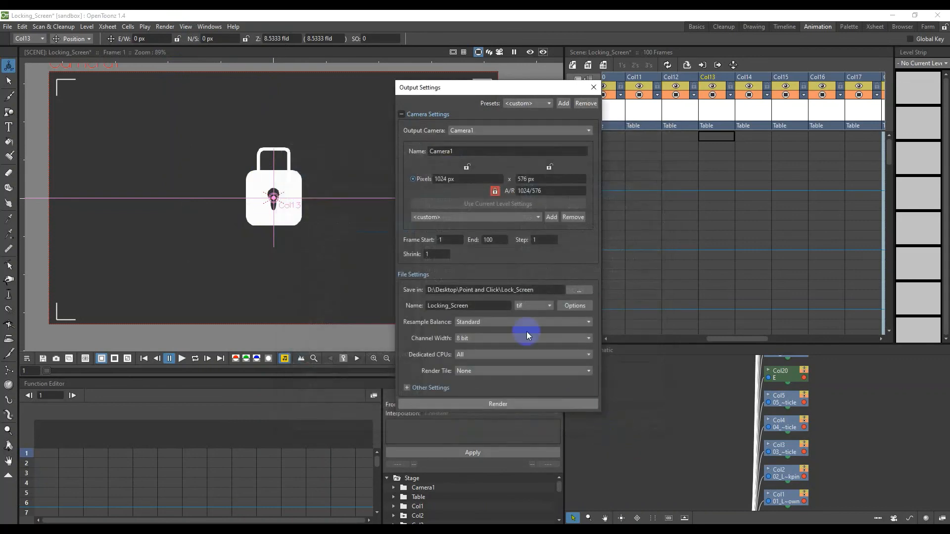
# Render the scene as a mov file with compression set to 24 frames per second and Best quality.
pyautogui.click(536, 306)
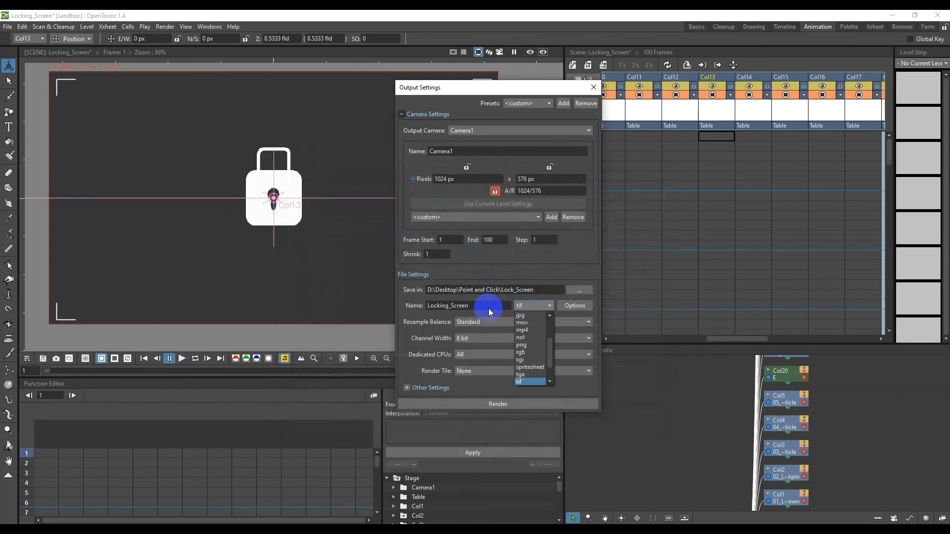
pyautogui.click(529, 323)
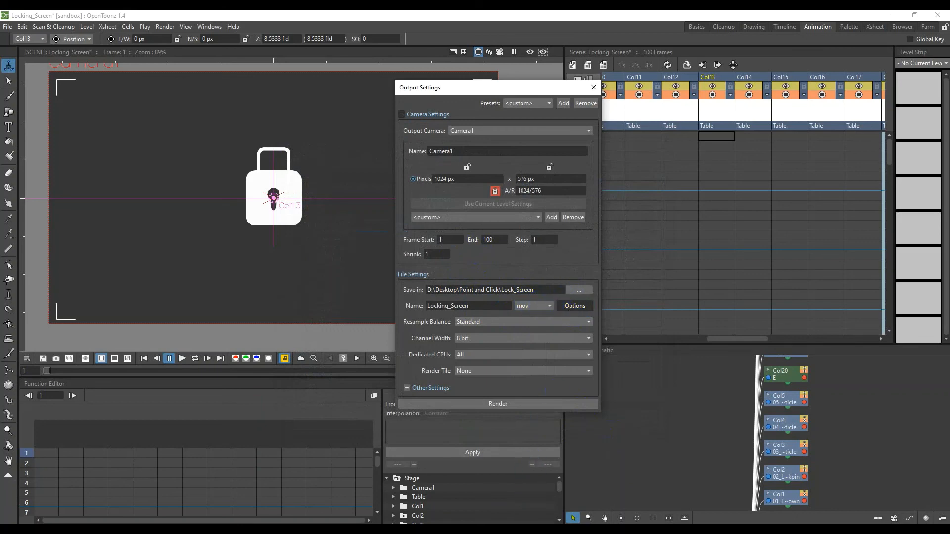
pyautogui.click(575, 305)
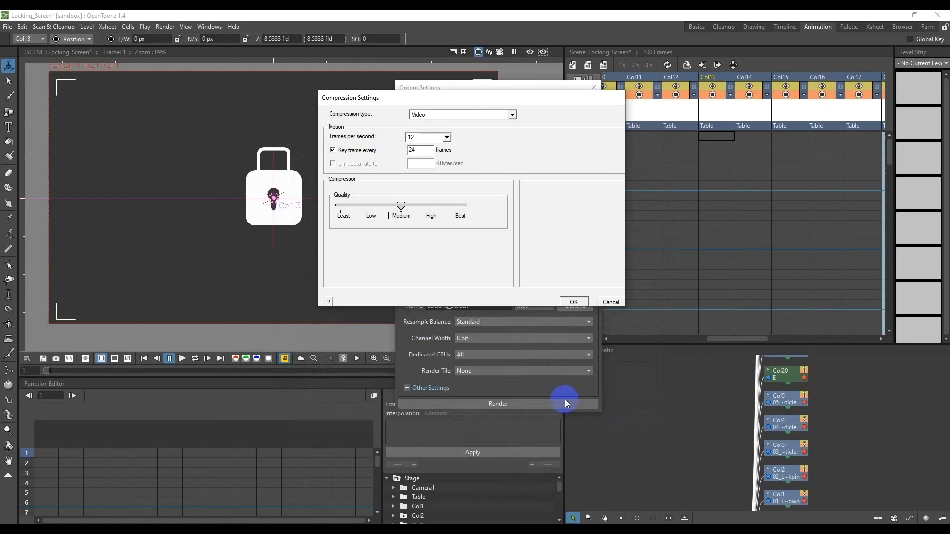
pyautogui.click(418, 141)
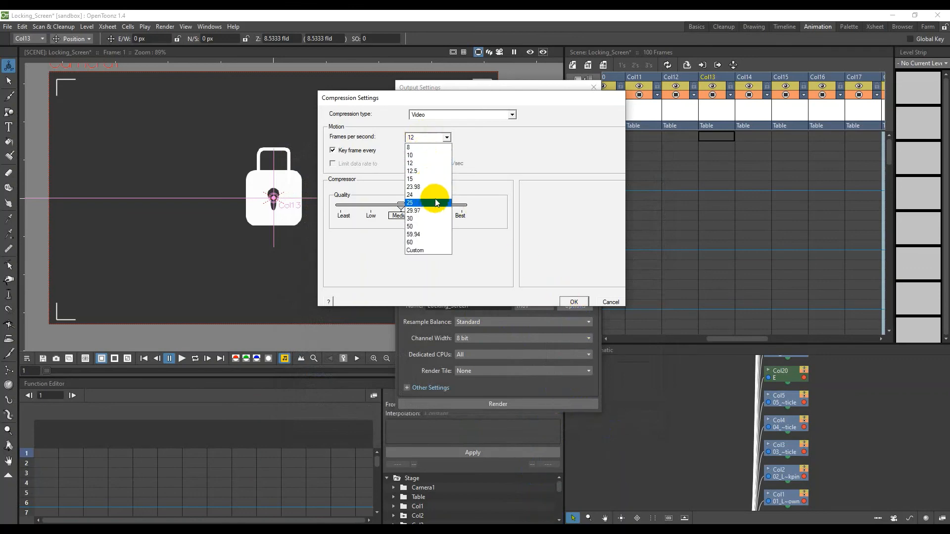
pyautogui.click(436, 197)
pyautogui.moveTo(402, 206); pyautogui.dragTo(460, 212)
pyautogui.click(890, 461)
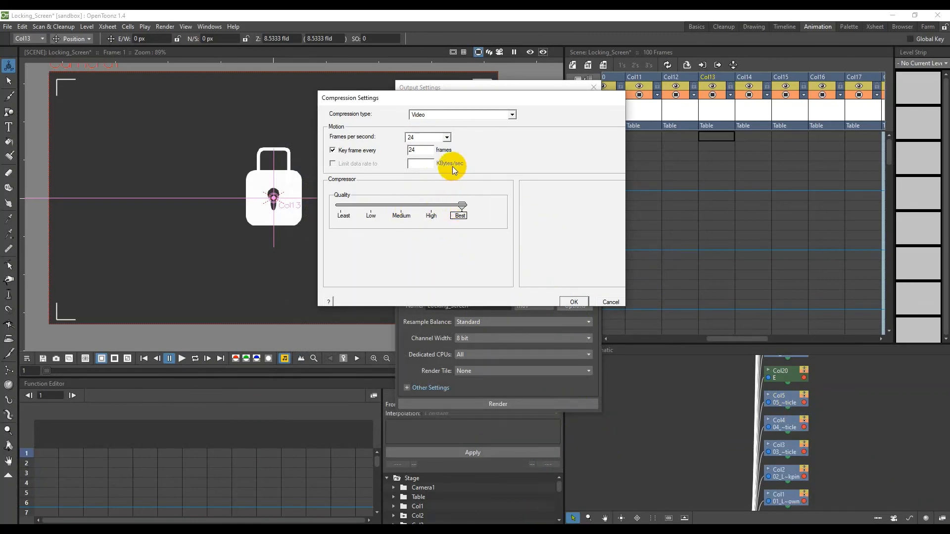
pyautogui.click(575, 302)
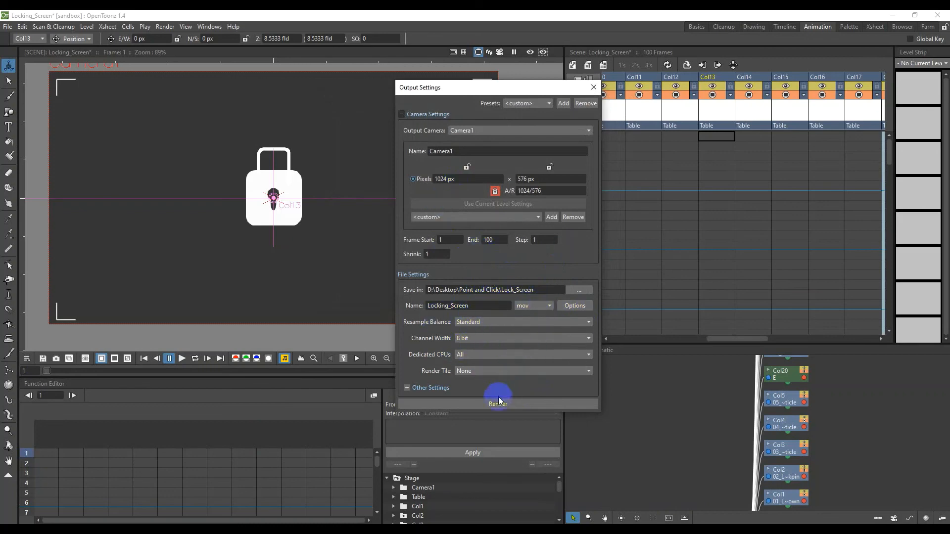
pyautogui.click(514, 403)
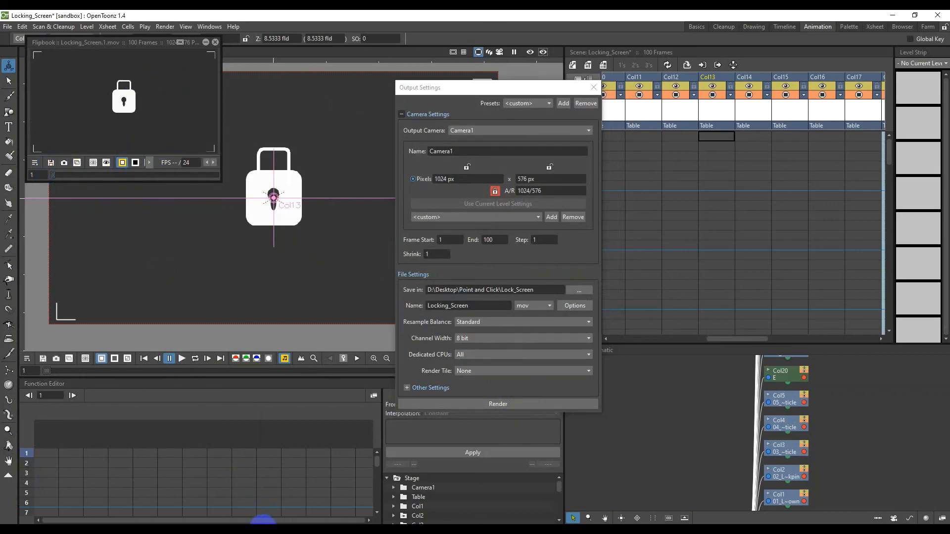
# Switch to File Explorer and play the rendered Locking_Screen video in VLC, dismissing the update dialog and closing the player.
pyautogui.click(260, 530)
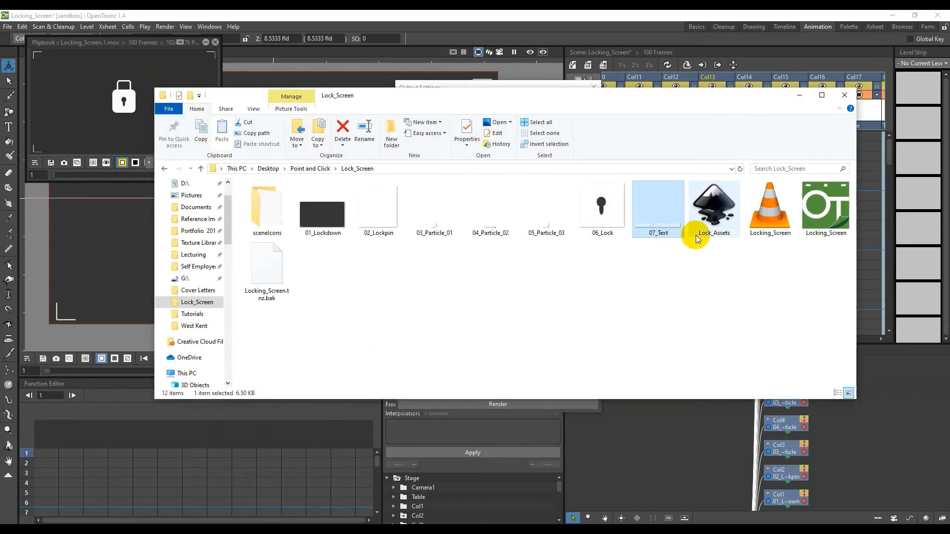
pyautogui.click(763, 230)
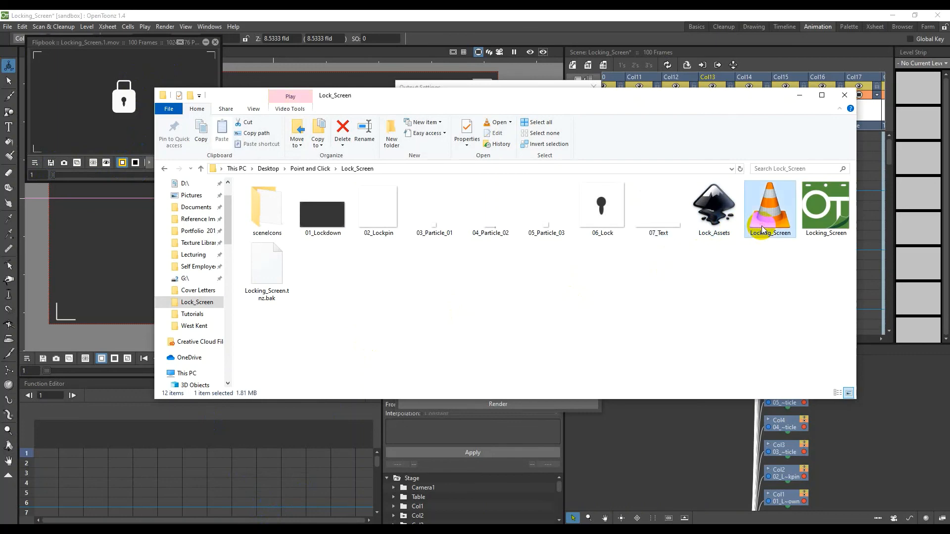
pyautogui.doubleClick(763, 230)
pyautogui.click(525, 388)
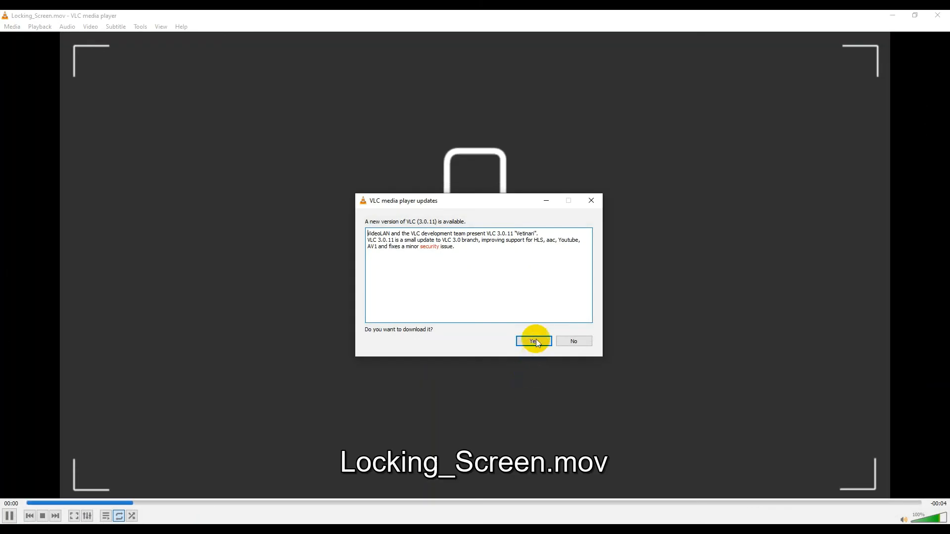
pyautogui.click(536, 342)
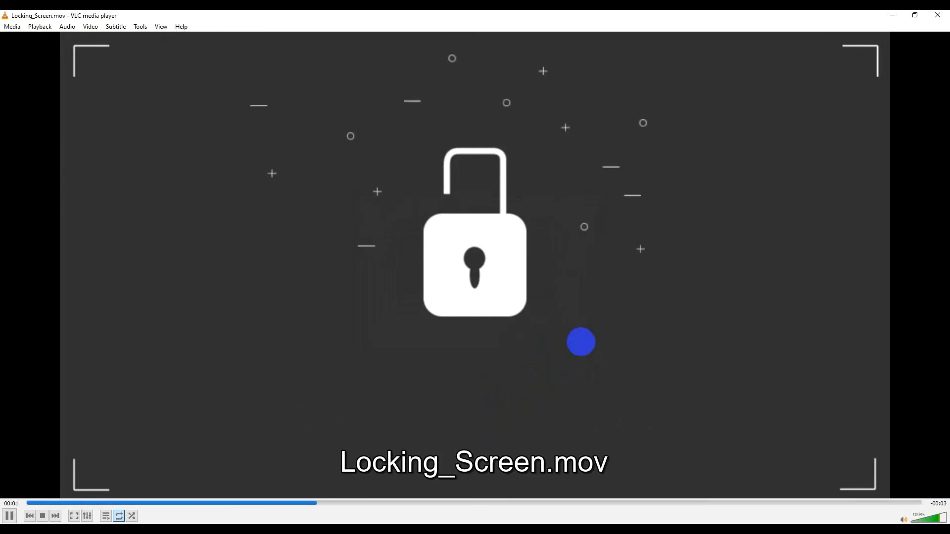
pyautogui.click(938, 17)
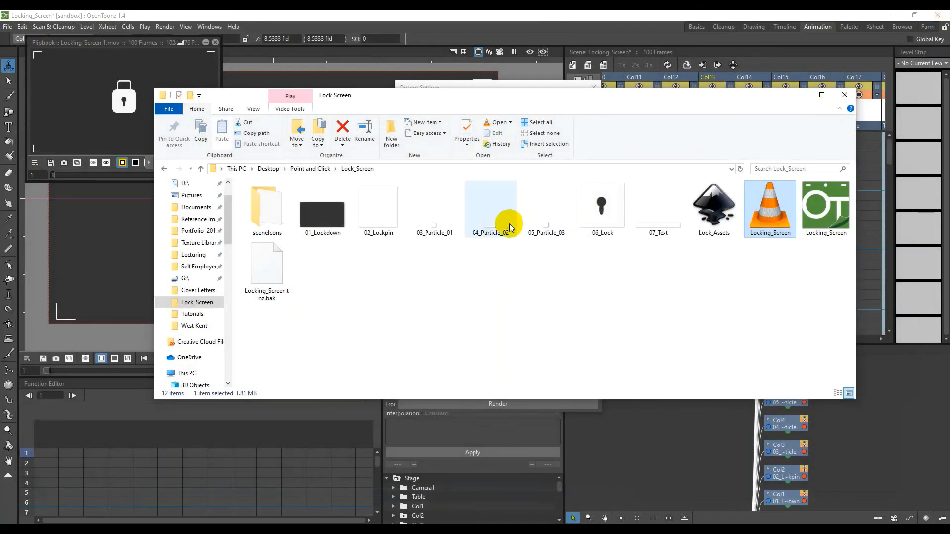
# Play the rendered Locking_Screen video in QuickTime Player, then close it and return to OpenToonz.
pyautogui.rightClick(759, 222)
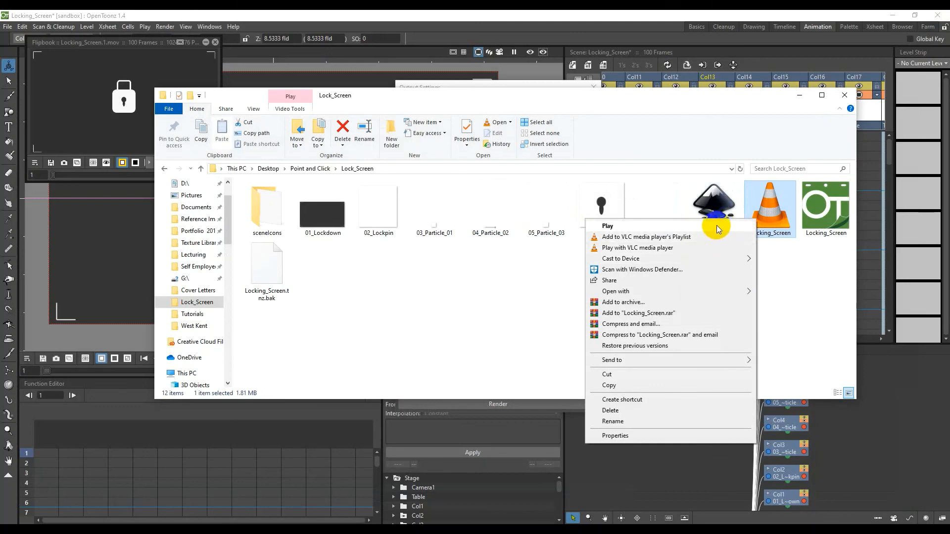
pyautogui.moveTo(742, 290)
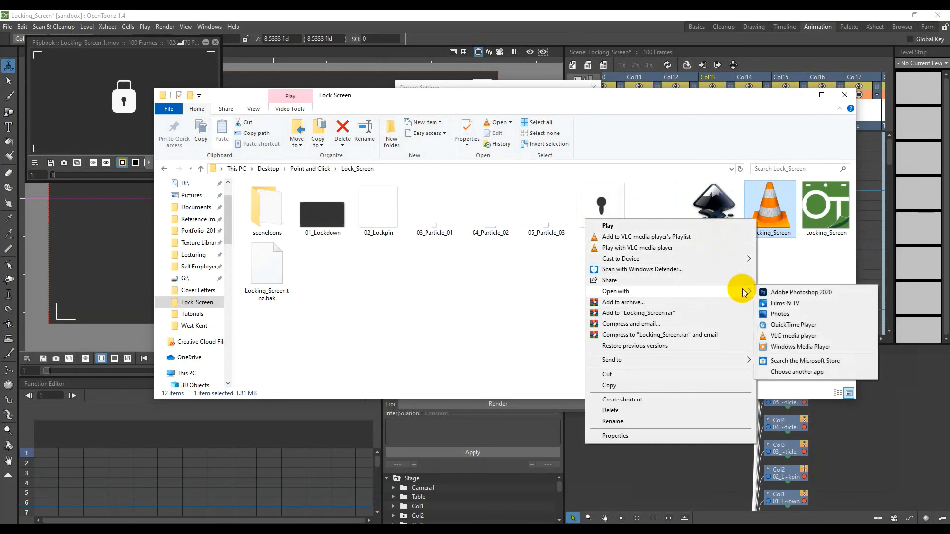
pyautogui.click(790, 325)
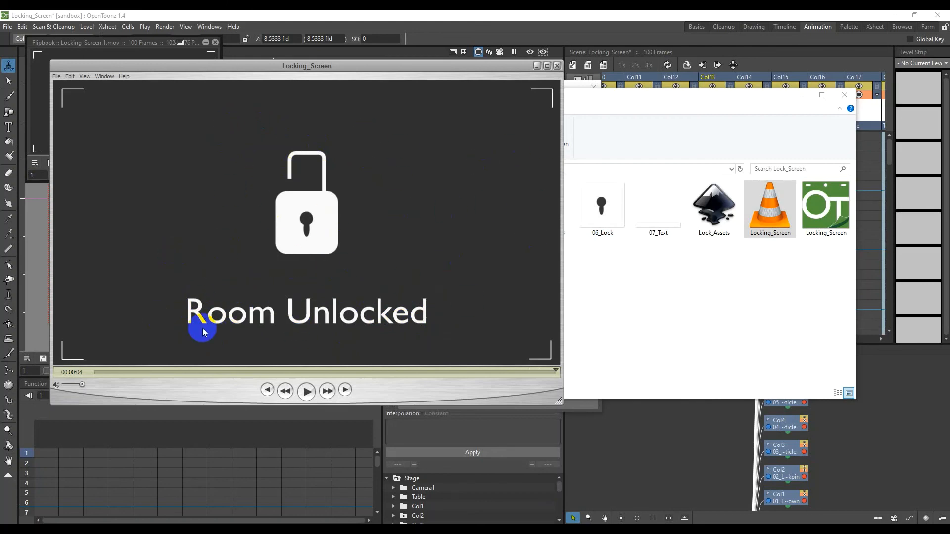
pyautogui.click(306, 391)
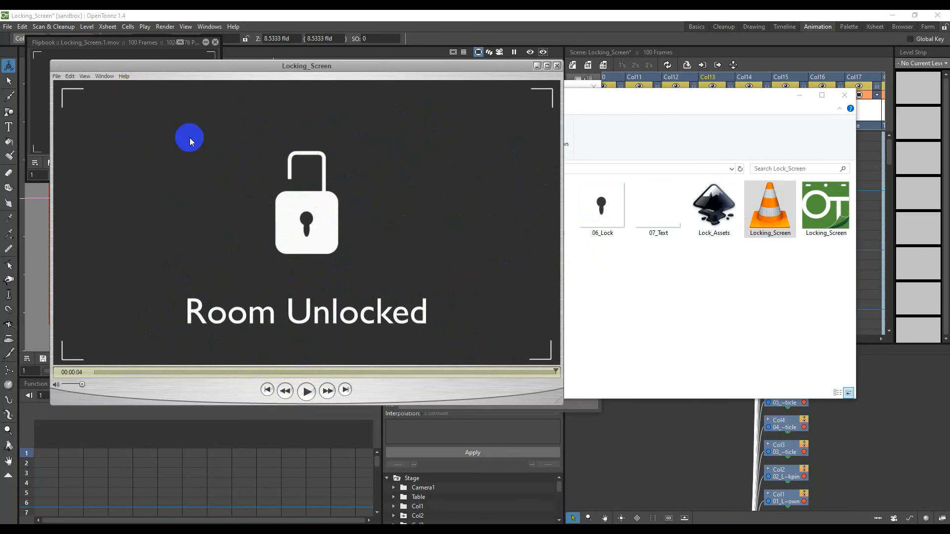
pyautogui.click(557, 66)
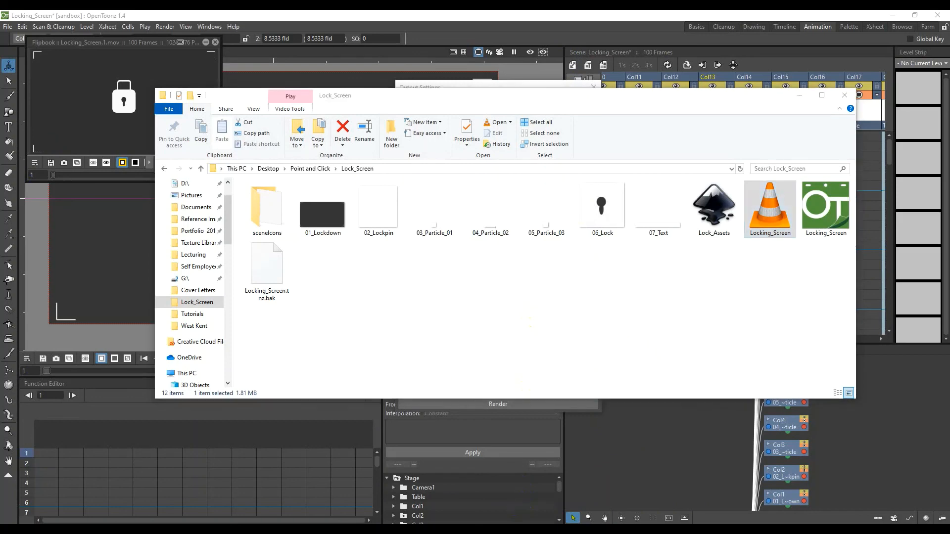
pyautogui.click(530, 449)
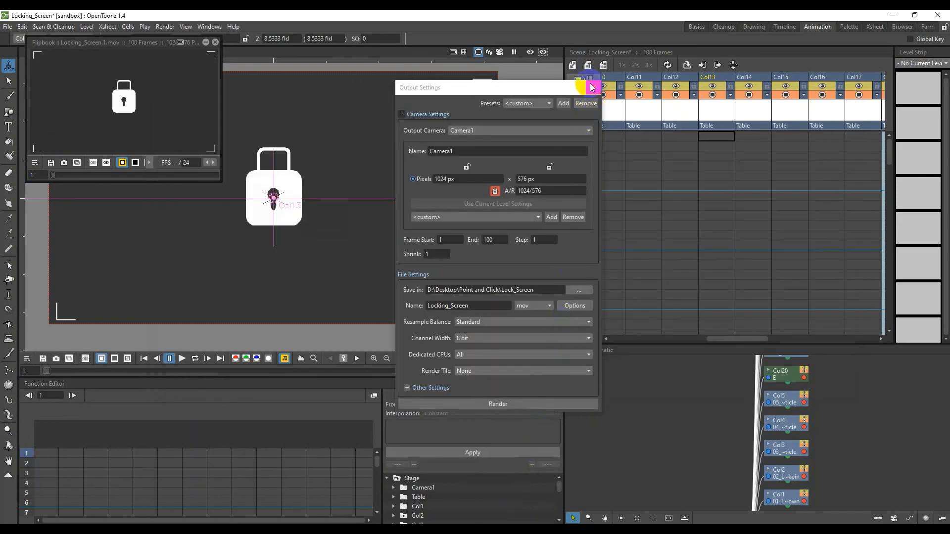